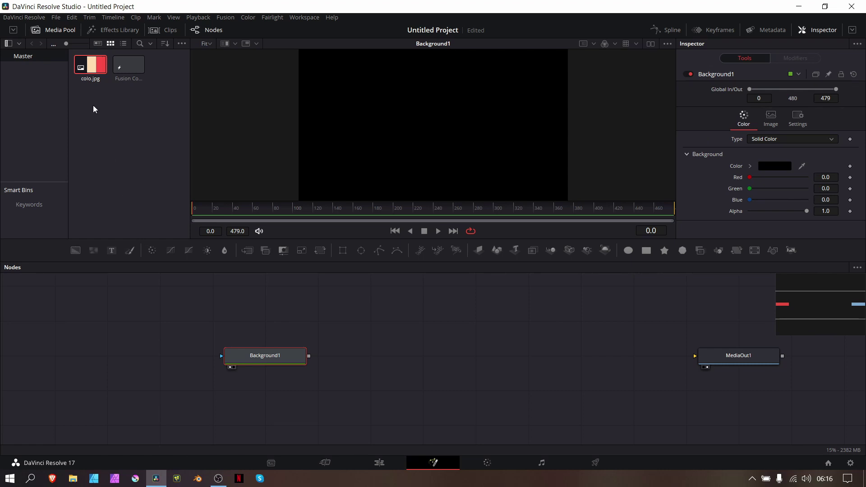
Load colo.jpg into the viewer as a palette and sample its red stripe as the Background1 color.
{"action": "left_click_drag", "start_coordinate": [89, 67], "coordinate": [409, 112]}
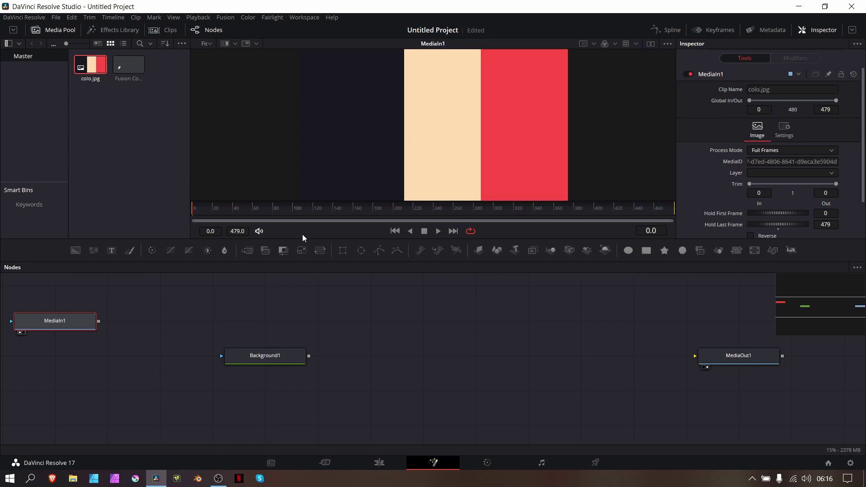
{"action": "left_click", "coordinate": [282, 358]}
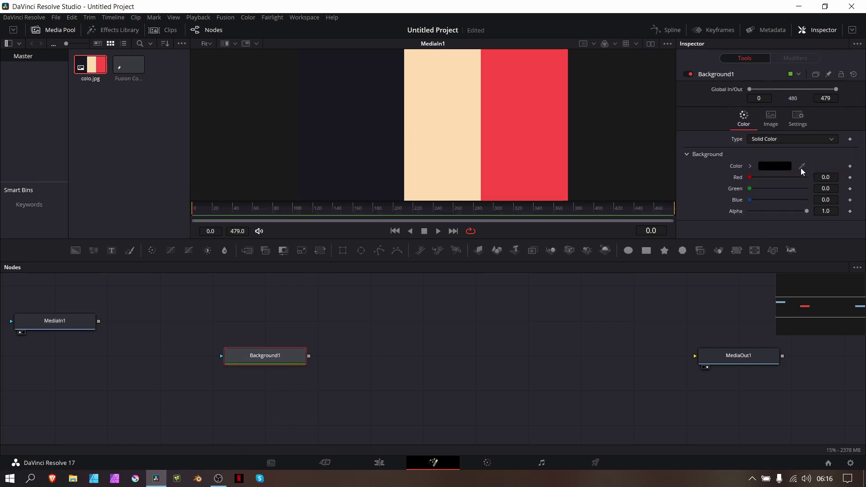
{"action": "left_click_drag", "start_coordinate": [801, 167], "coordinate": [518, 153]}
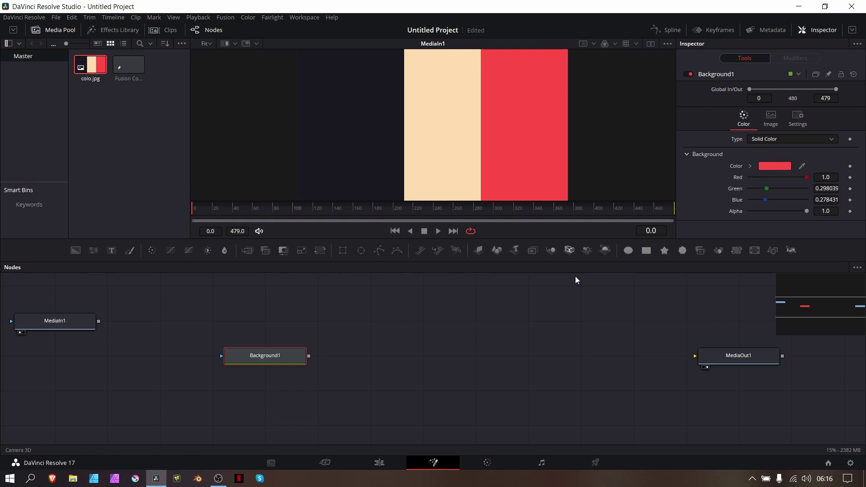
Delete the MediaOut1 node from the node graph.
{"action": "scroll", "coordinate": [497, 395], "scroll_direction": "right", "scroll_amount": 3}
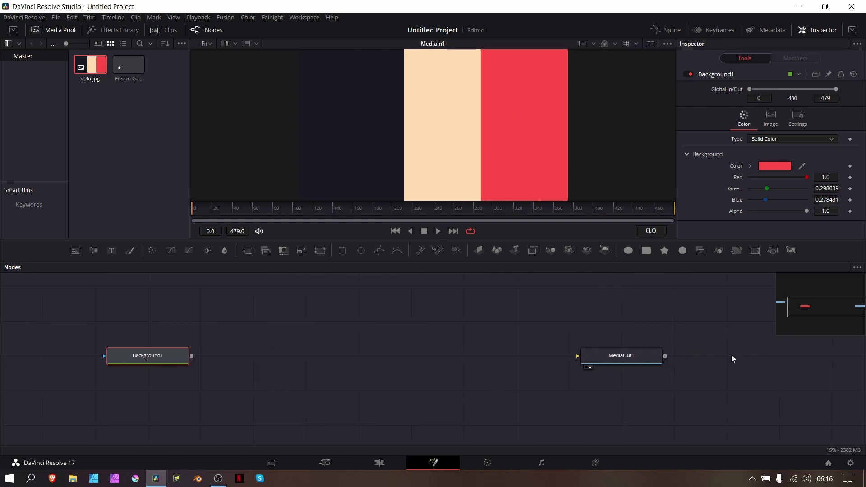
{"action": "left_click", "coordinate": [650, 359]}
{"action": "key", "text": "Delete"}
{"action": "scroll", "coordinate": [649, 359], "scroll_direction": "left", "scroll_amount": 4}
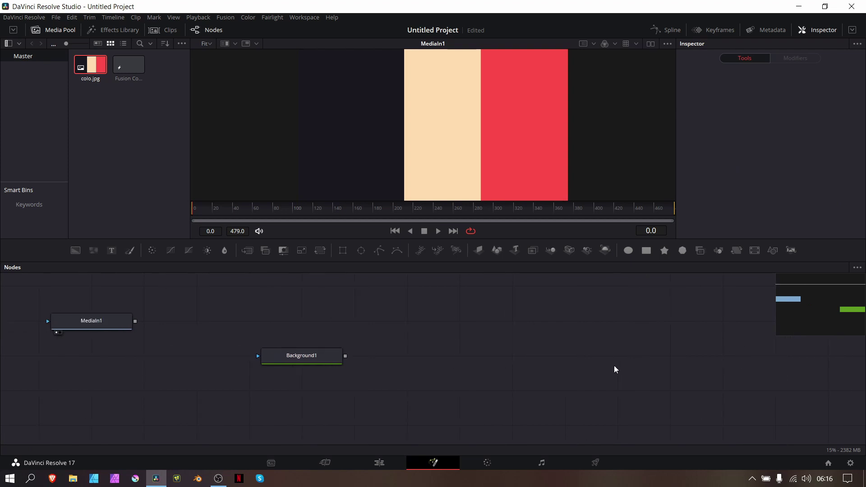
Try to add a Media Out node by searching the tools for "media".
{"action": "key", "text": "shift+space"}
{"action": "type", "text": "media"}
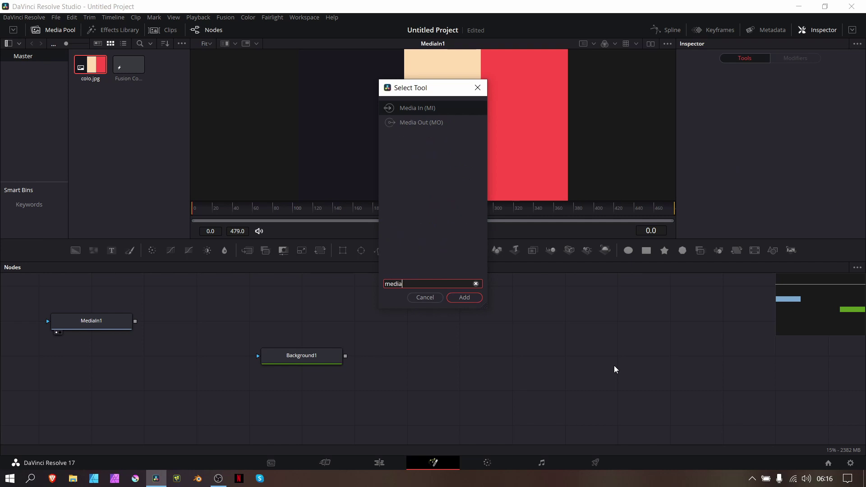
{"action": "key", "text": "Down"}
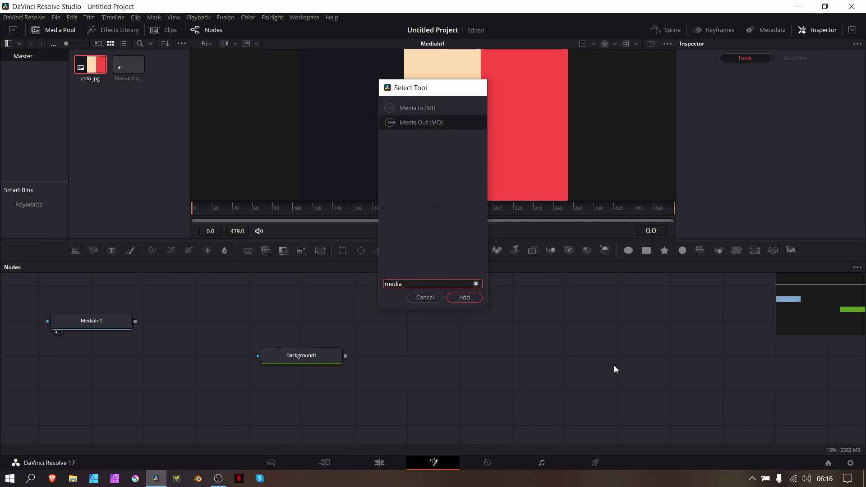
{"action": "key", "text": "Return"}
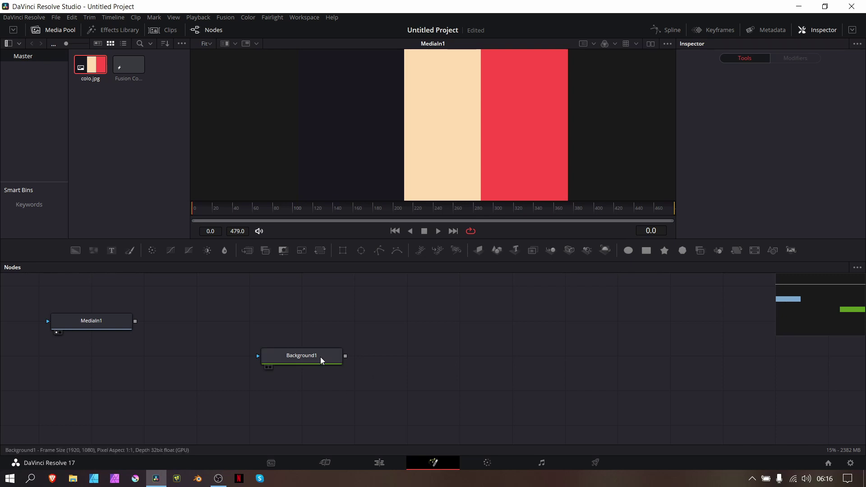
Display Background1 in the viewer and mask it with a rectangle node placed well above it.
{"action": "scroll", "coordinate": [320, 359], "scroll_direction": "up", "scroll_amount": 2}
{"action": "left_click", "coordinate": [320, 384]}
{"action": "key", "text": "1"}
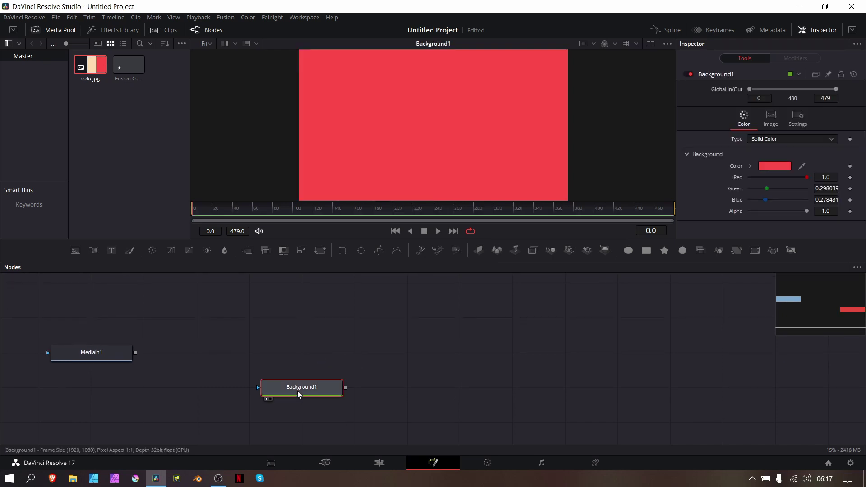
{"action": "left_click", "coordinate": [343, 250]}
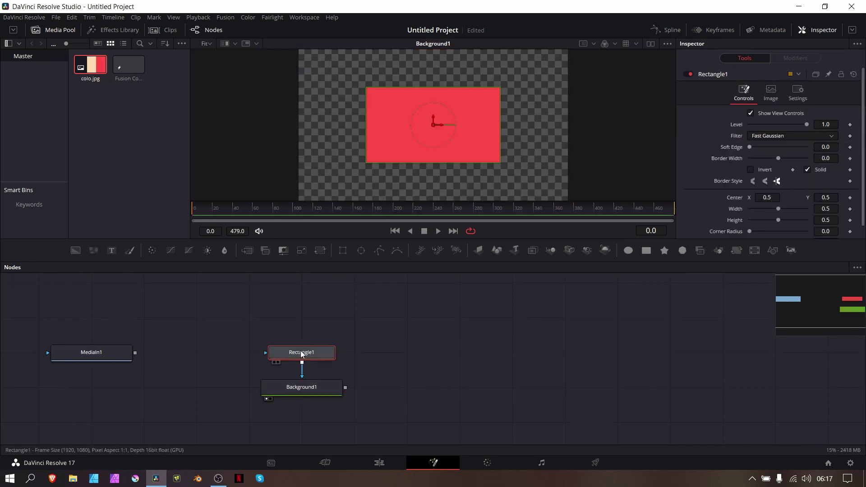
{"action": "left_click_drag", "start_coordinate": [302, 354], "coordinate": [302, 297]}
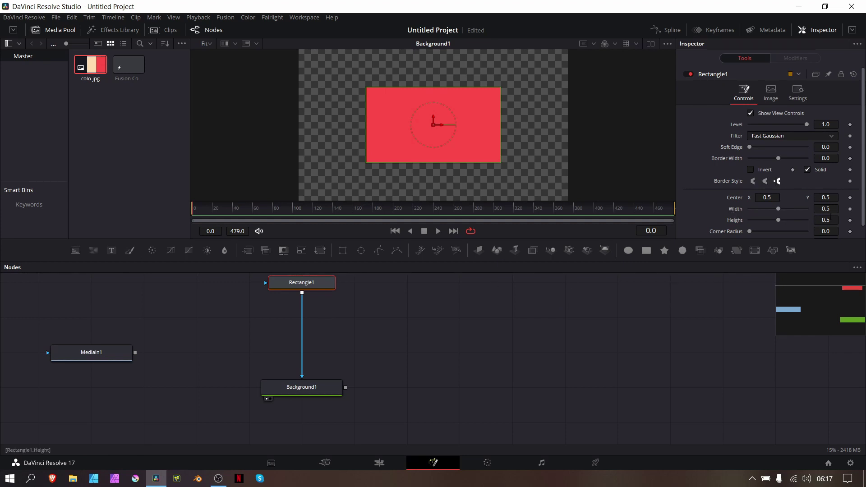
Shape Rectangle1 into a diamond with width and height 0.001, border width about 0.152 and the beveled border style.
{"action": "left_click", "coordinate": [830, 208]}
{"action": "key", "text": "Tab"}
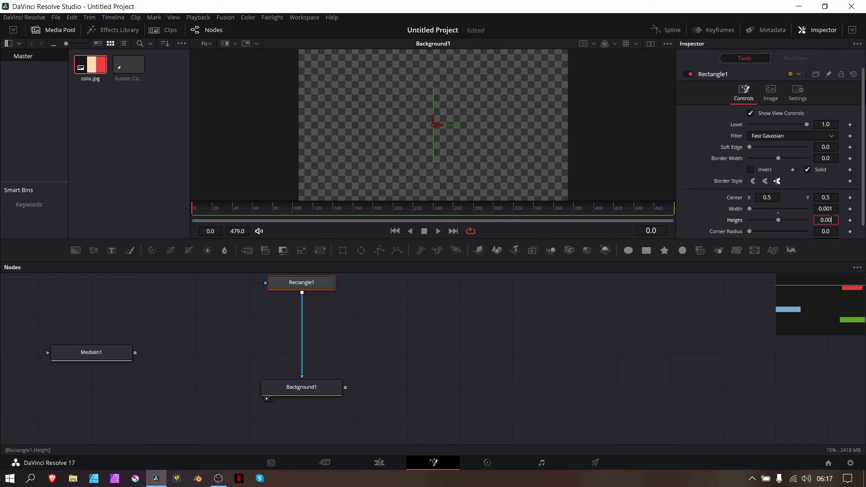
{"action": "type", "text": "0.001"}
{"action": "key", "text": "Tab"}
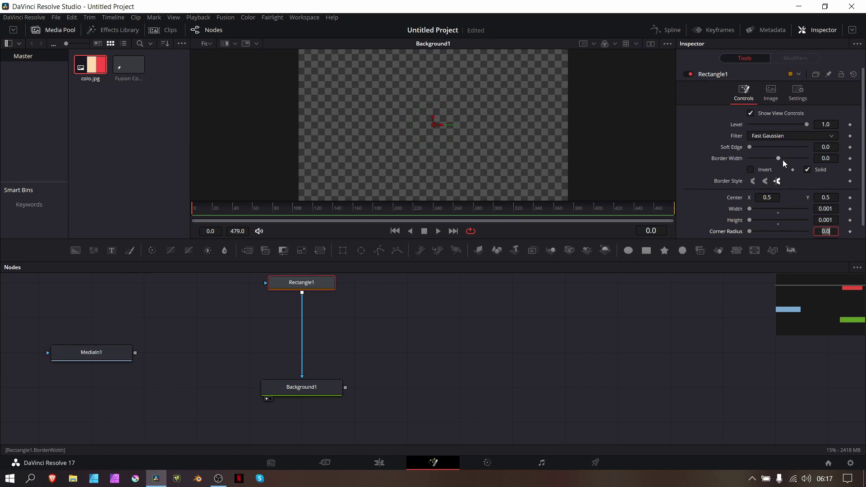
{"action": "left_click_drag", "start_coordinate": [778, 159], "coordinate": [800, 160]}
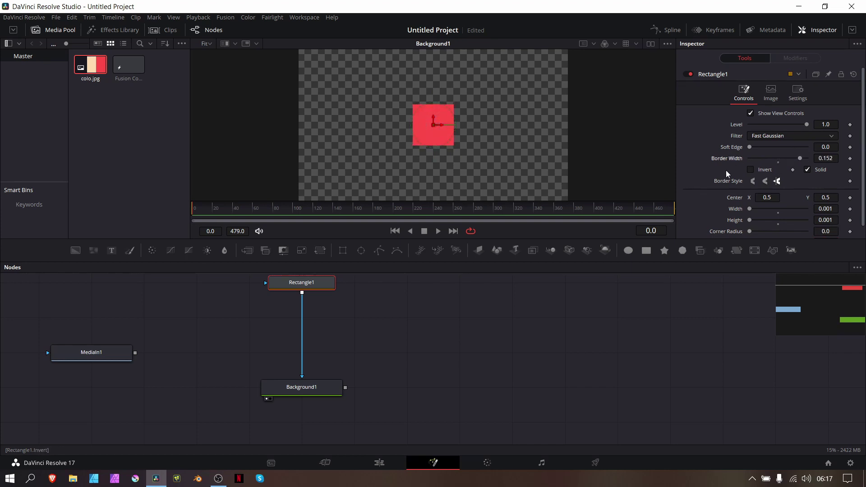
{"action": "left_click", "coordinate": [753, 181]}
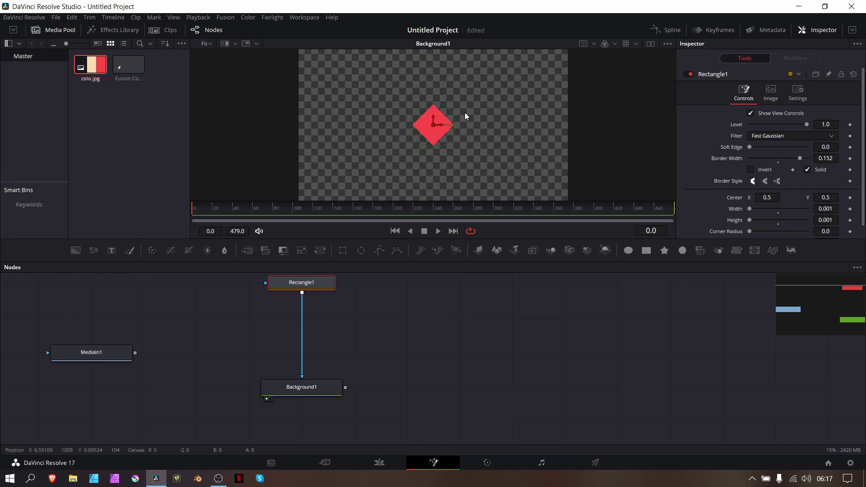
Add a second rectangle mask after Rectangle1 and drive its height with the expression Rectangle1.Height.
{"action": "left_click", "coordinate": [342, 252]}
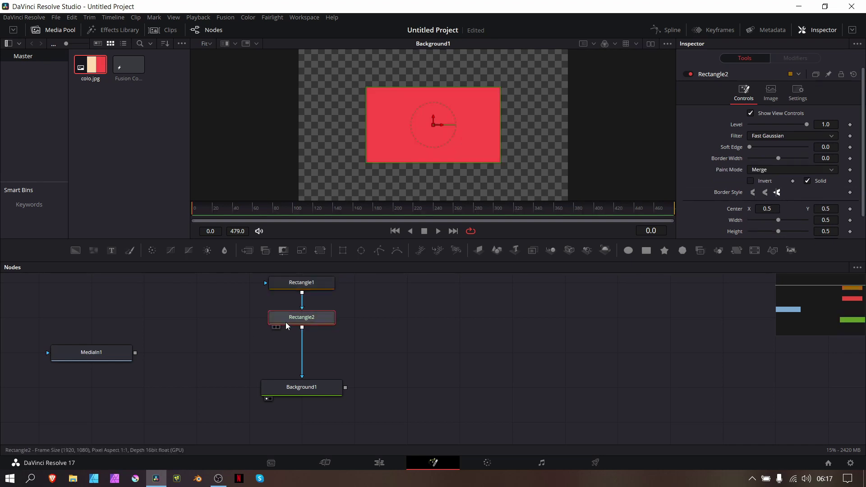
{"action": "scroll", "coordinate": [717, 212], "scroll_direction": "down", "scroll_amount": 1}
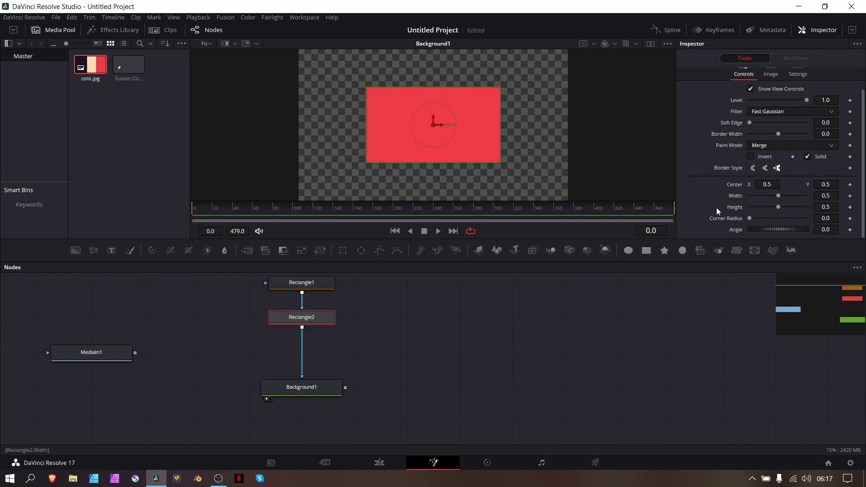
{"action": "right_click", "coordinate": [734, 212]}
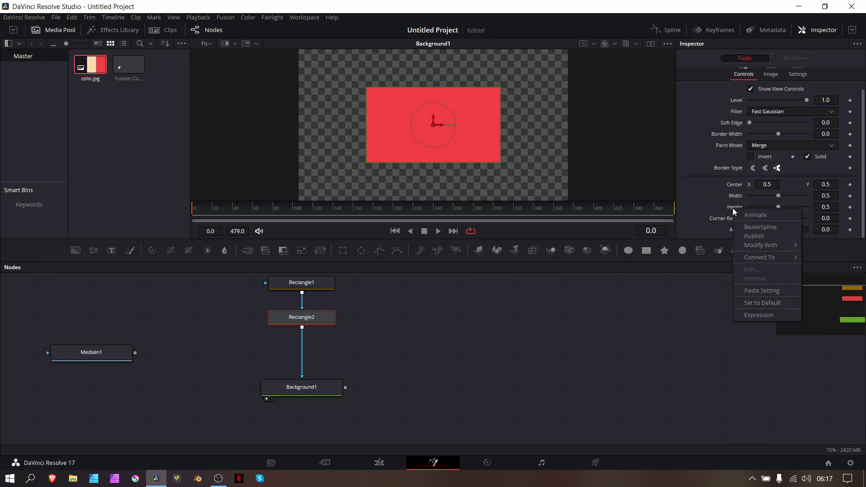
{"action": "left_click", "coordinate": [754, 314]}
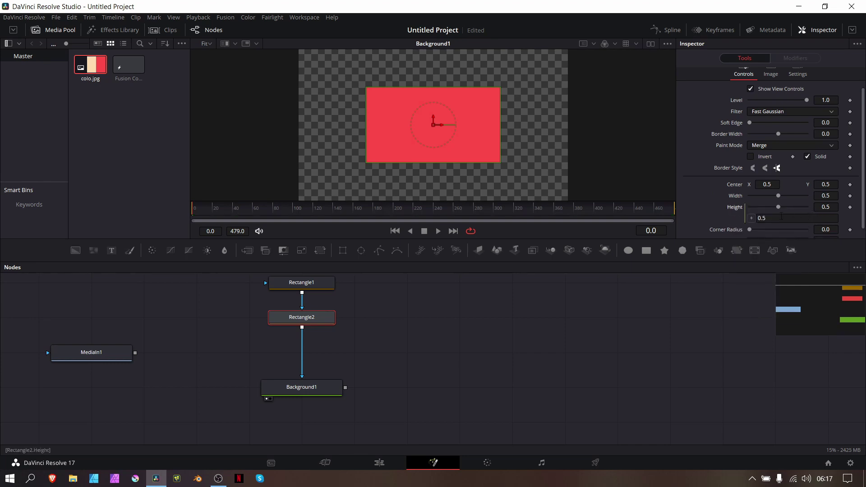
{"action": "left_click", "coordinate": [772, 217]}
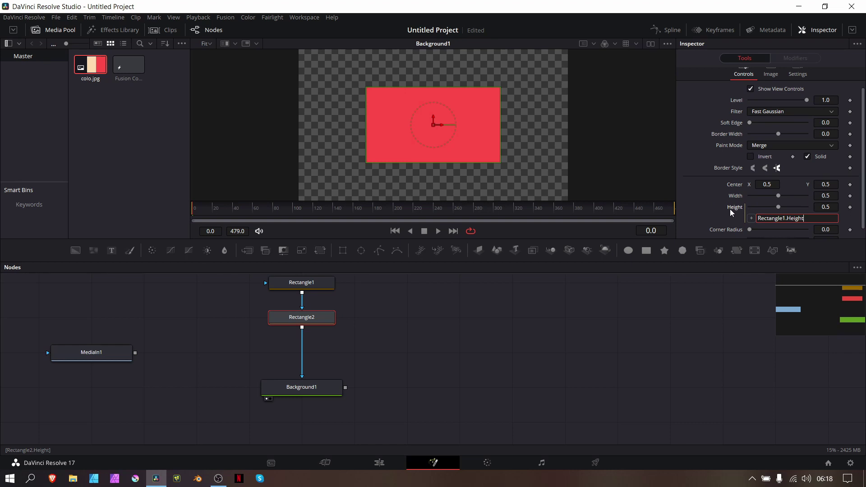
{"action": "left_click", "coordinate": [310, 285]}
{"action": "left_click", "coordinate": [324, 326]}
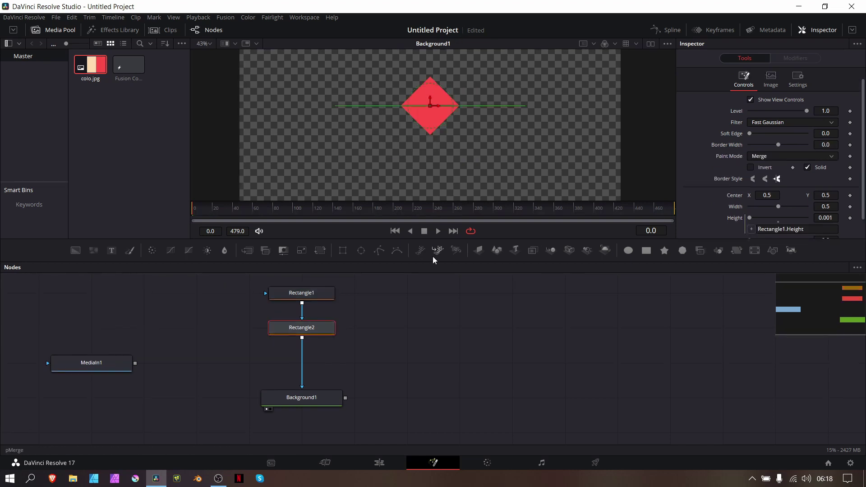
Test the linked height by temporarily increasing Rectangle1's height.
{"action": "left_click", "coordinate": [430, 303]}
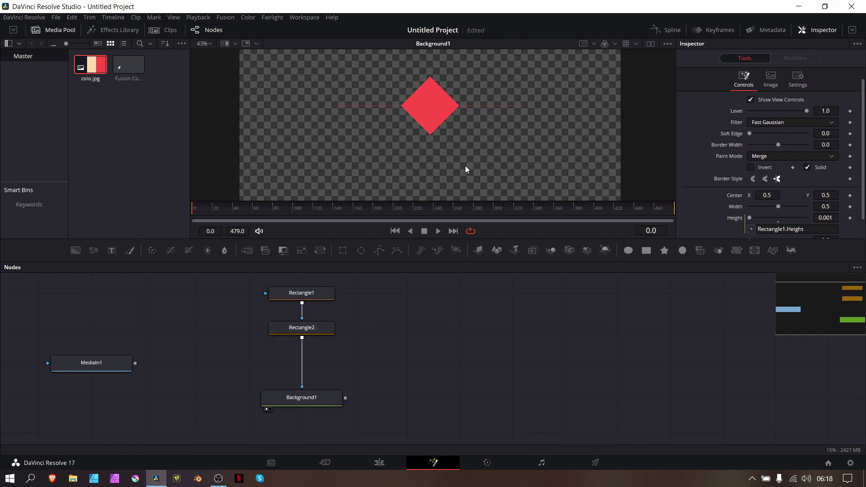
{"action": "left_click", "coordinate": [311, 295]}
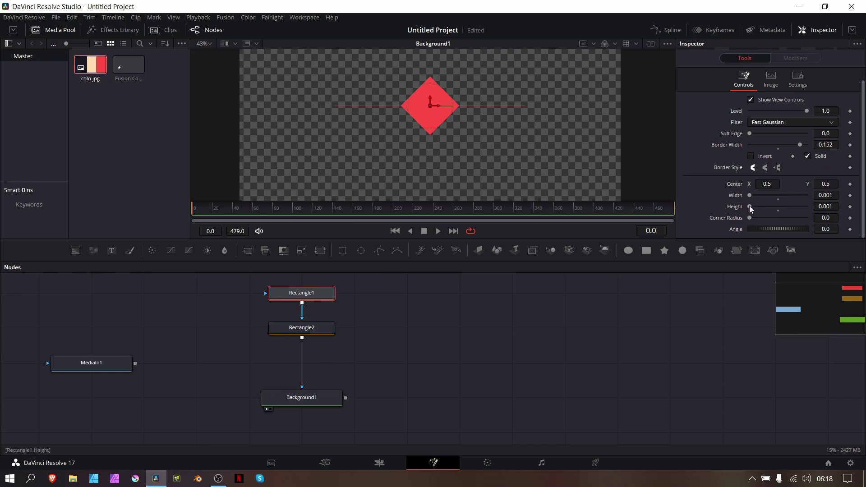
{"action": "left_click_drag", "start_coordinate": [750, 207], "coordinate": [760, 207]}
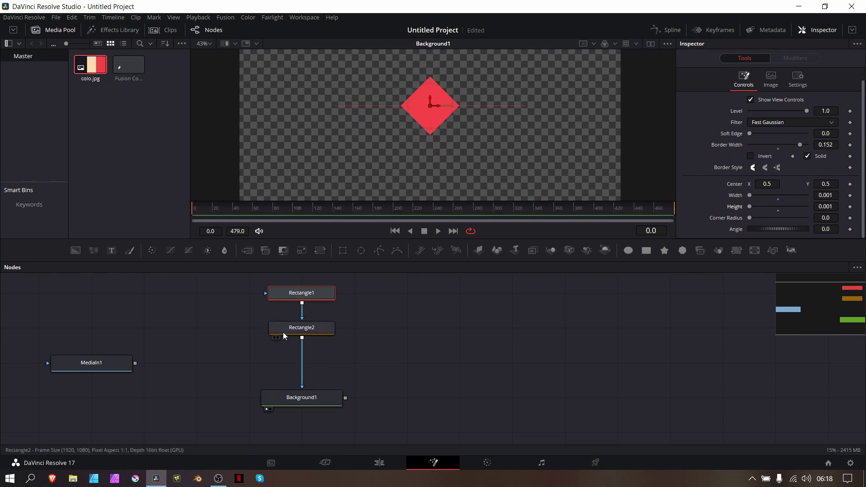
Extend Rectangle2 into a horizontal line with width about 0.756 and border width about 0.006.
{"action": "left_click", "coordinate": [301, 333]}
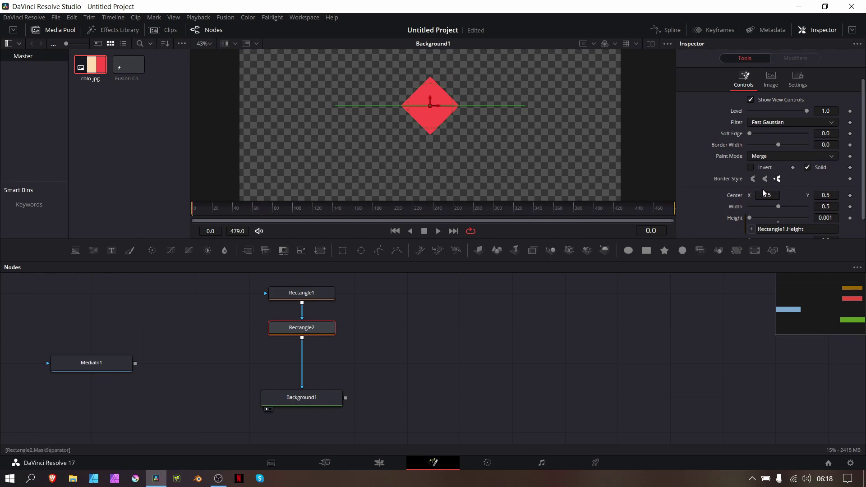
{"action": "mouse_move", "coordinate": [780, 207]}
{"action": "left_mouse_down"}
{"action": "mouse_move", "coordinate": [801, 207]}
{"action": "mouse_move", "coordinate": [793, 207]}
{"action": "left_mouse_up"}
{"action": "left_click_drag", "start_coordinate": [783, 148], "coordinate": [784, 149]}
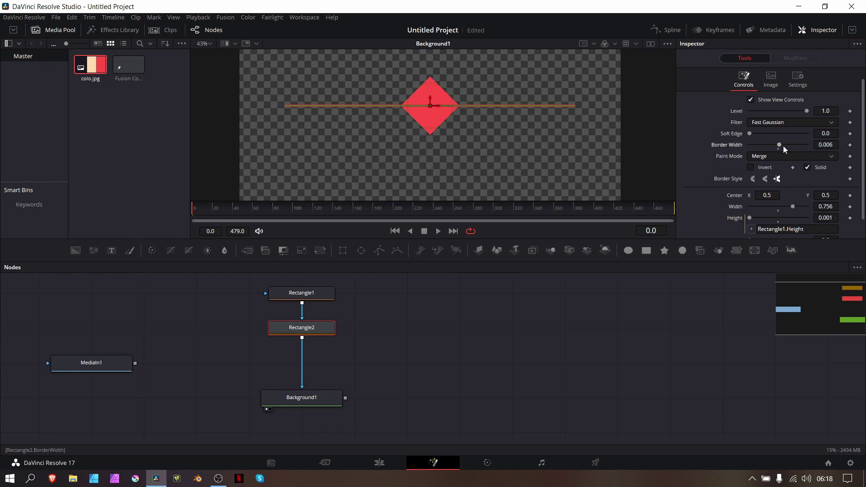
{"action": "left_click", "coordinate": [553, 354]}
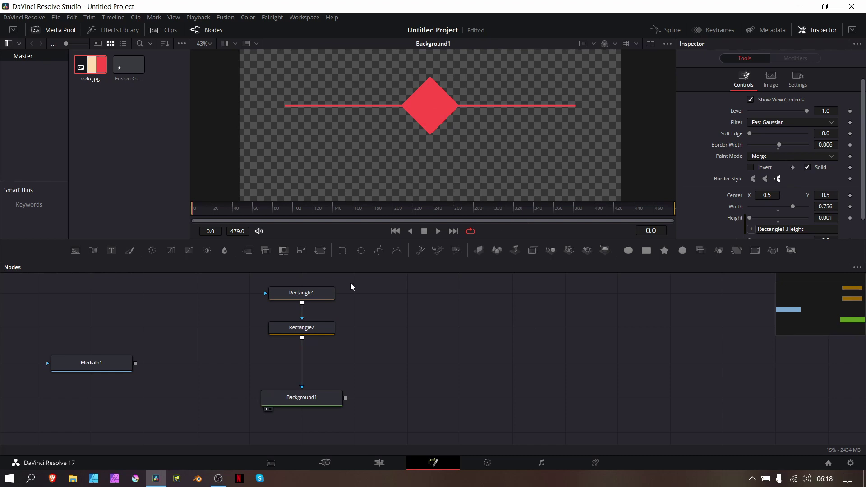
Duplicate Rectangle2 directly after itself and give the copy a width of 1.0 and the Subtract paint mode.
{"action": "left_click", "coordinate": [319, 328]}
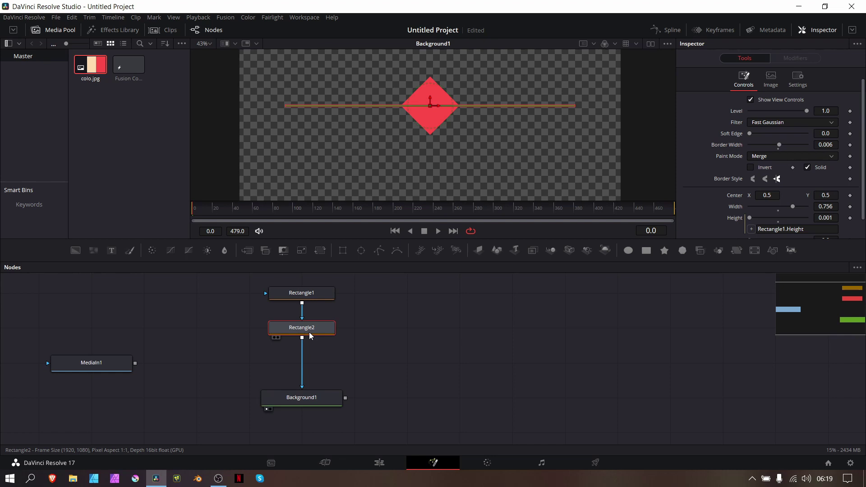
{"action": "key", "text": "ctrl+v"}
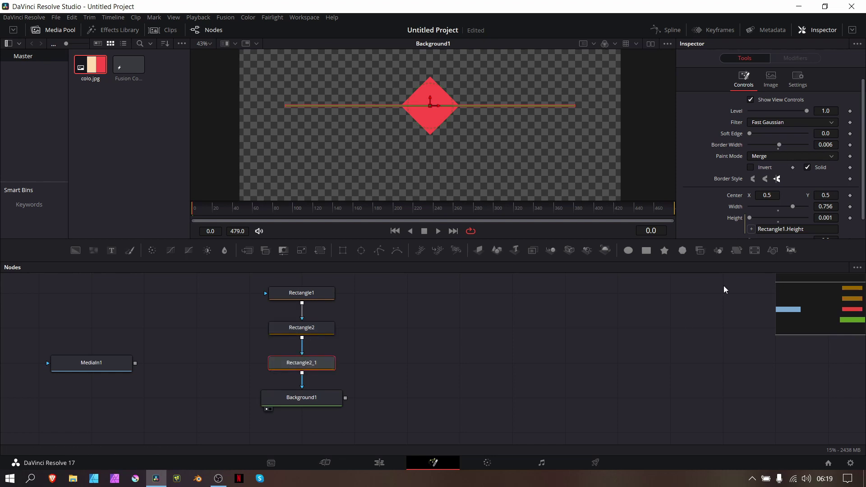
{"action": "left_click_drag", "start_coordinate": [794, 208], "coordinate": [819, 208]}
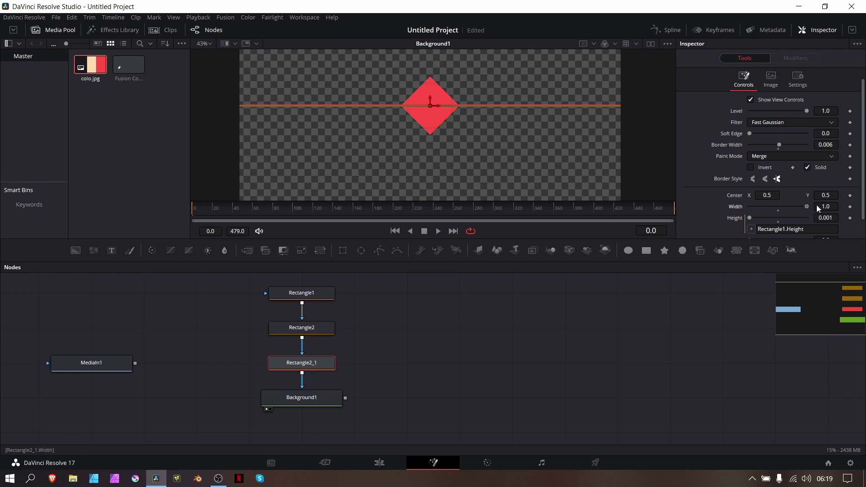
{"action": "left_click", "coordinate": [767, 158]}
{"action": "left_click", "coordinate": [762, 188]}
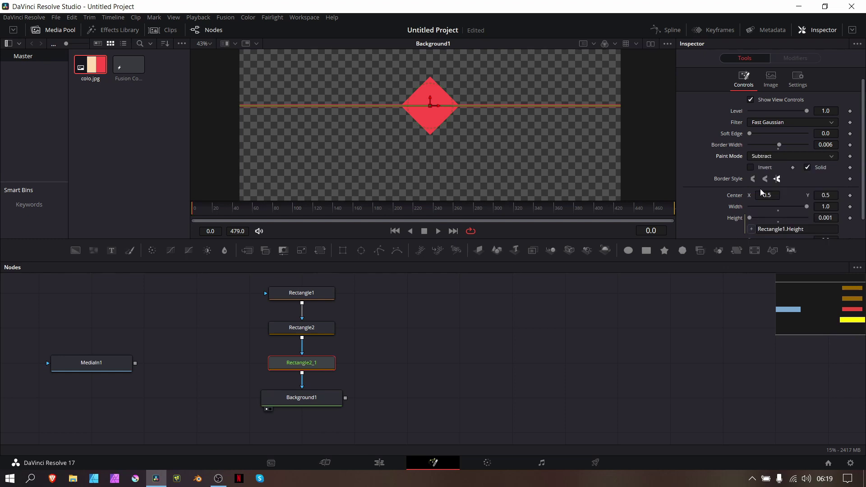
{"action": "left_click", "coordinate": [478, 337]}
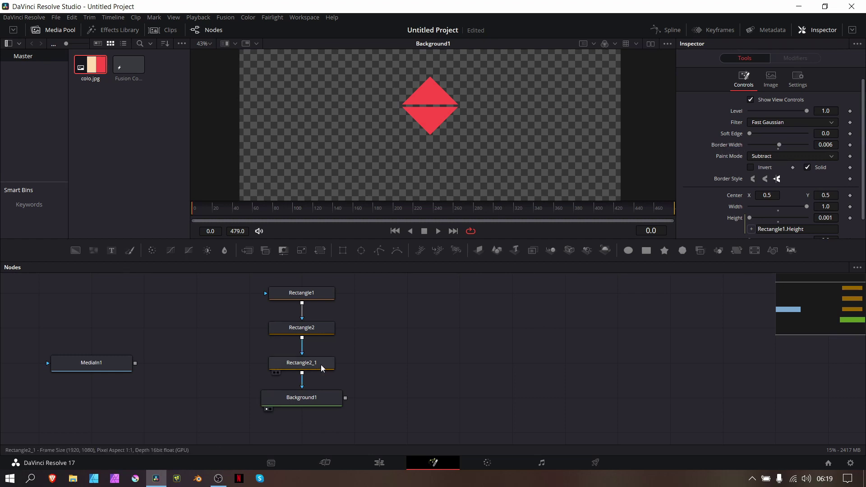
Reduce the border width of the subtracting rectangle copy to -0.0018.
{"action": "left_click", "coordinate": [778, 149]}
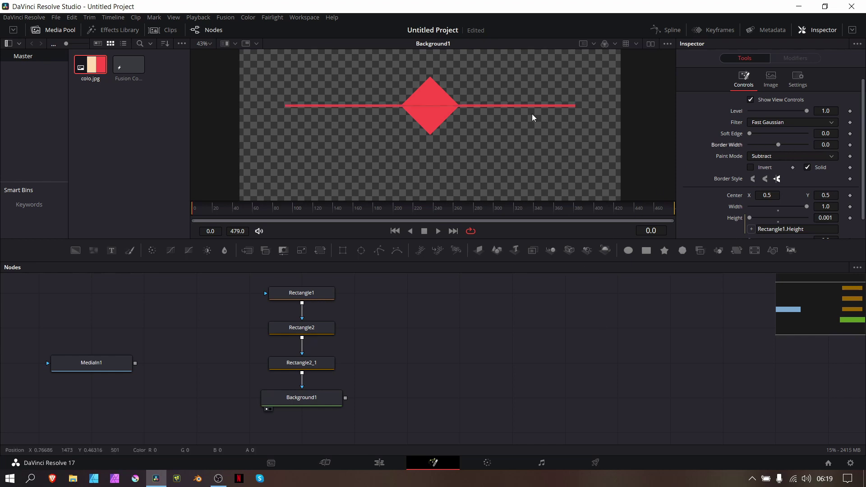
{"action": "scroll", "coordinate": [534, 118], "scroll_direction": "up", "scroll_amount": 2}
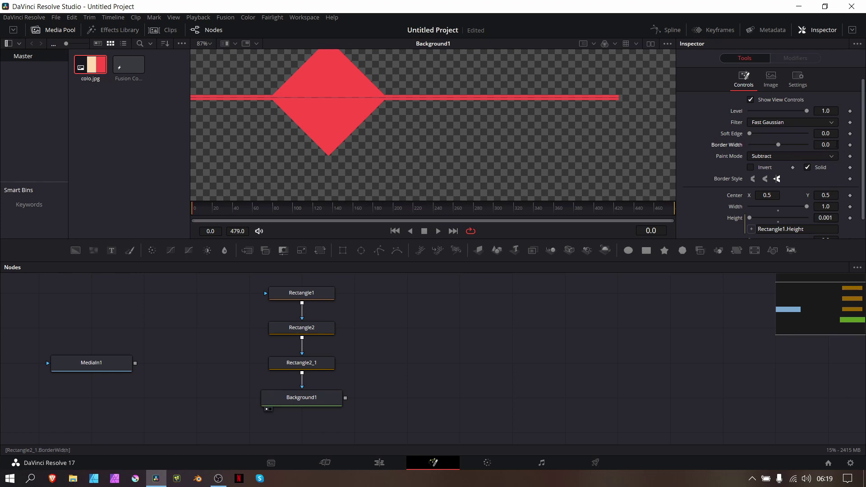
{"action": "left_click_drag", "start_coordinate": [836, 144], "coordinate": [834, 145]}
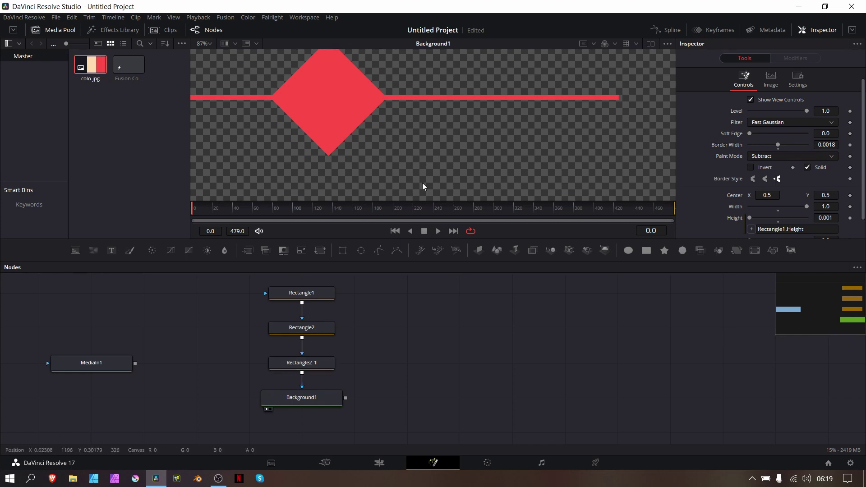
Test splitting the diamond and line by raising Rectangle1's height to about 0.102, and undo the change.
{"action": "left_click", "coordinate": [310, 292]}
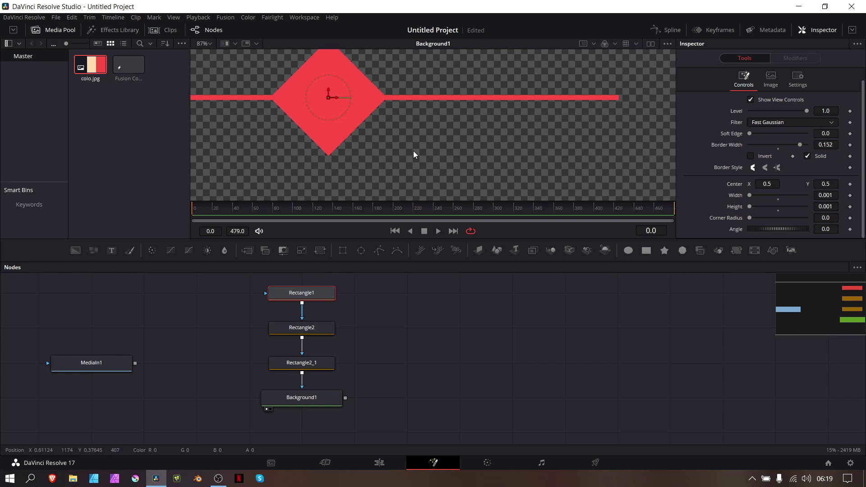
{"action": "scroll", "coordinate": [414, 154], "scroll_direction": "down", "scroll_amount": 2}
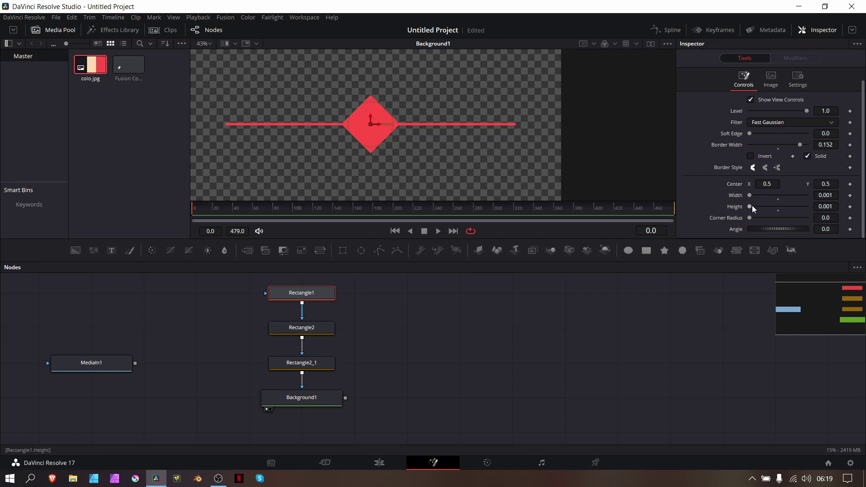
{"action": "left_click_drag", "start_coordinate": [752, 208], "coordinate": [756, 207]}
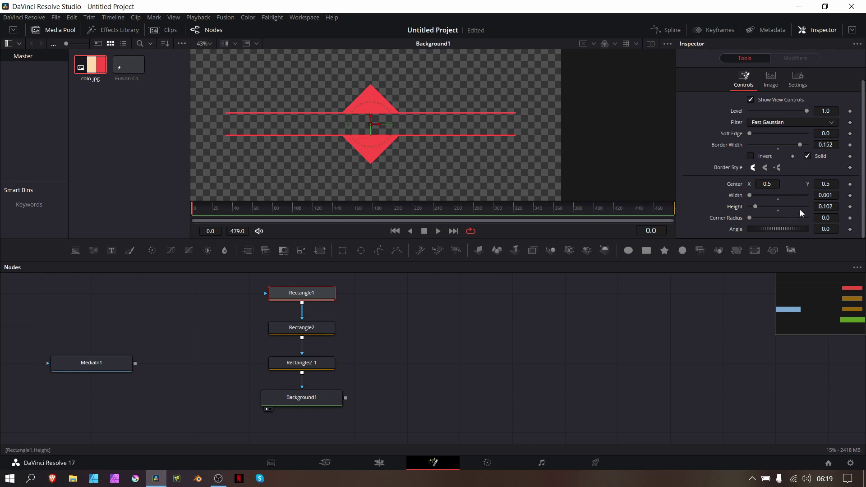
{"action": "key", "text": "ctrl+z"}
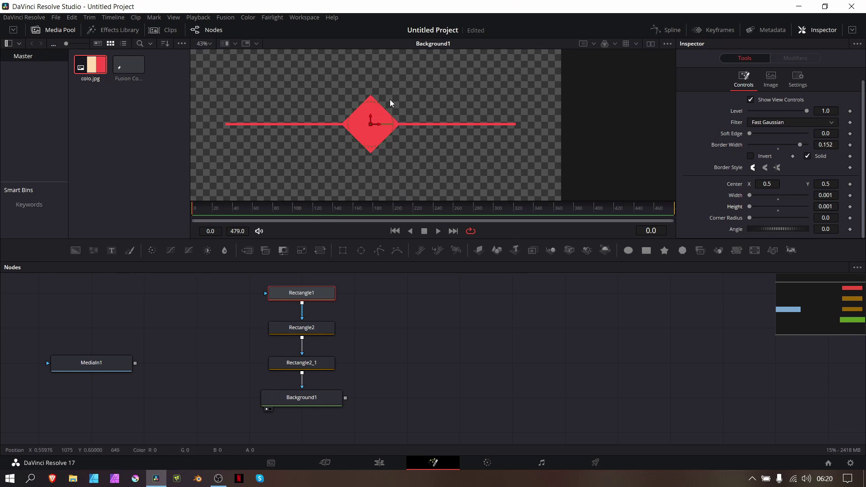
Animate Rectangle1's border width with keyframes from 0.0 at frame 0 to about 0.124 at frame 10.
{"action": "left_click", "coordinate": [778, 145]}
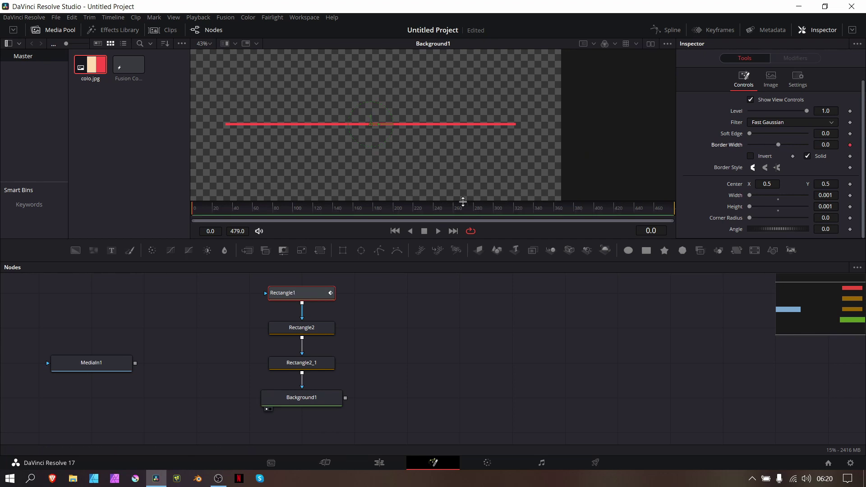
{"action": "key", "text": "Right"}
{"action": "key", "text": "Right"}
{"action": "key", "text": "Right"}
{"action": "key", "text": "Right"}
{"action": "key", "text": "Right"}
{"action": "key", "text": "Right"}
{"action": "key", "text": "Right"}
{"action": "left_click_drag", "start_coordinate": [779, 146], "coordinate": [797, 148]}
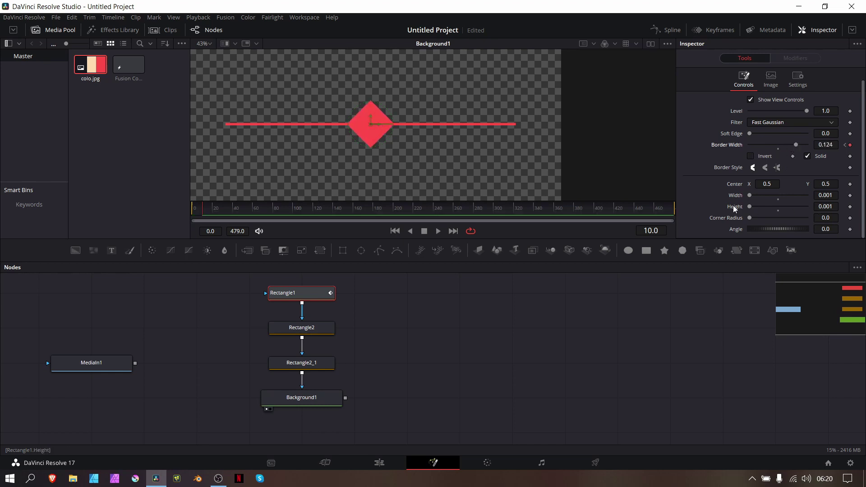
Animate Rectangle2's width with keyframes from 0.0 at frame 10 to about 0.78 at frame 20.
{"action": "left_click", "coordinate": [310, 331]}
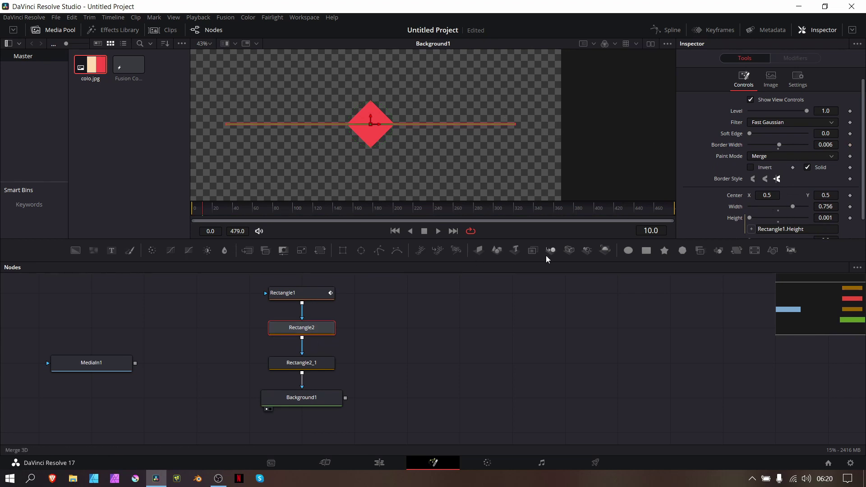
{"action": "left_click_drag", "start_coordinate": [793, 207], "coordinate": [743, 215]}
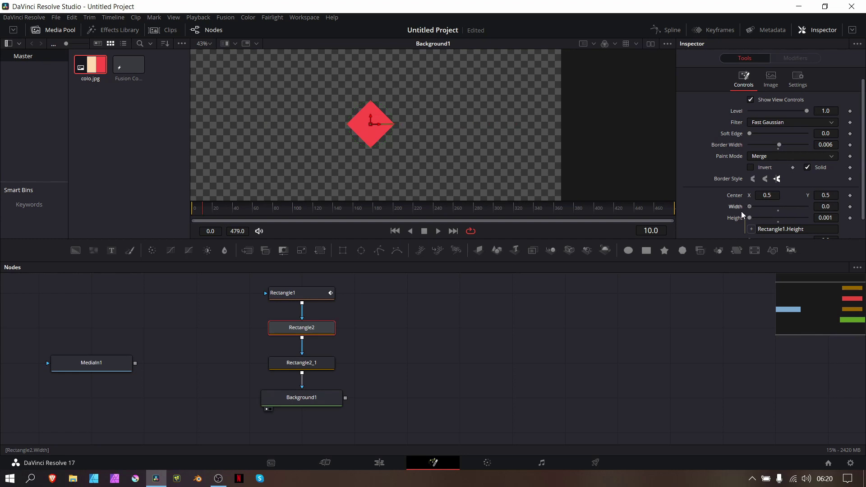
{"action": "left_click", "coordinate": [850, 207]}
{"action": "key", "text": "Right"}
{"action": "key", "text": "Right"}
{"action": "key", "text": "Right"}
{"action": "left_click_drag", "start_coordinate": [751, 206], "coordinate": [794, 207]}
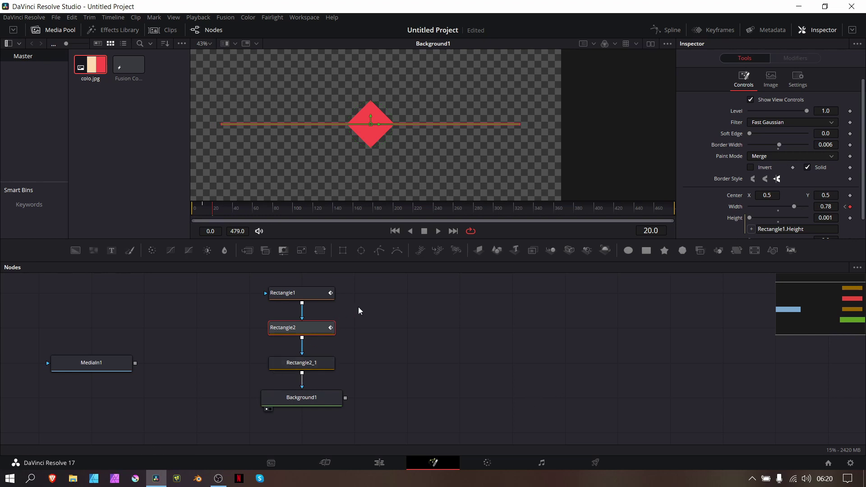
Animate Rectangle1's height with keyframes from 0.001 at frame 20 to about 0.118 at frame 35.
{"action": "left_click", "coordinate": [286, 297]}
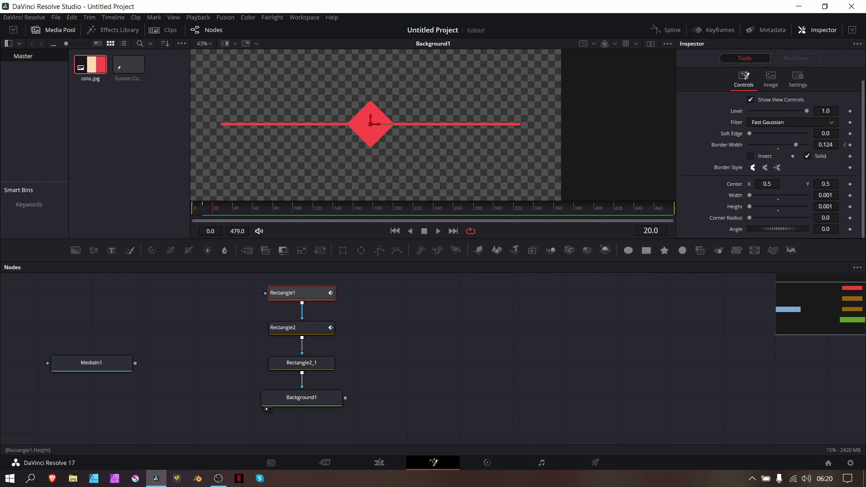
{"action": "left_click", "coordinate": [850, 206]}
{"action": "left_click_drag", "start_coordinate": [750, 208], "coordinate": [756, 207]}
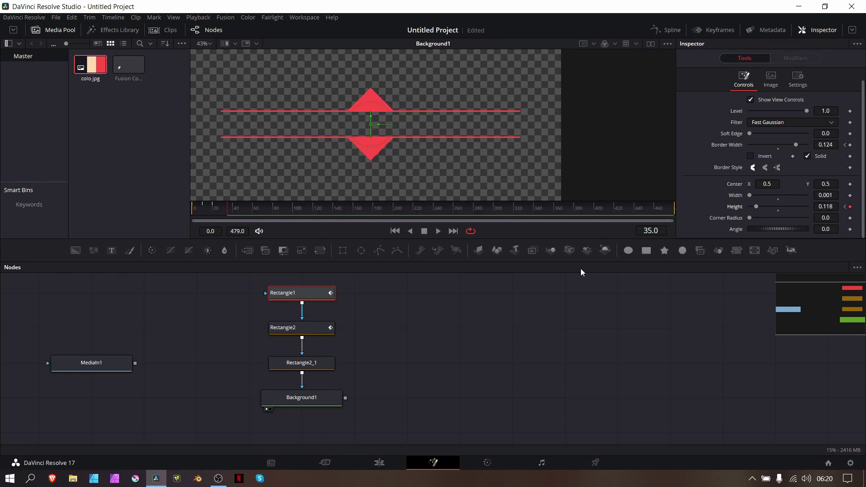
Play the keyframed diamond-and-line animation from frame 0.
{"action": "left_click", "coordinate": [453, 348]}
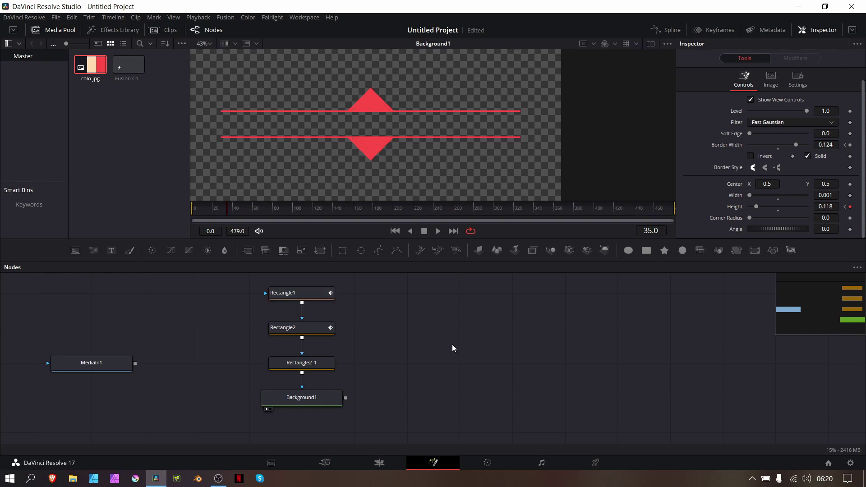
{"action": "left_click_drag", "start_coordinate": [210, 208], "coordinate": [167, 203]}
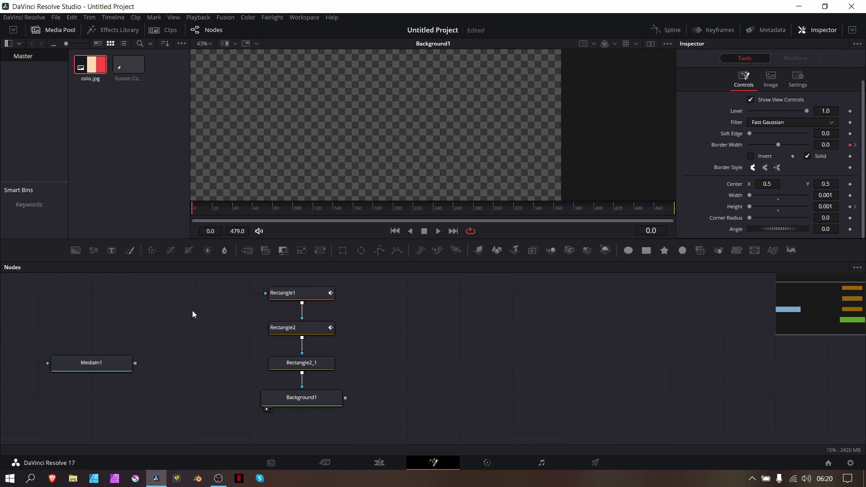
{"action": "key", "text": "space"}
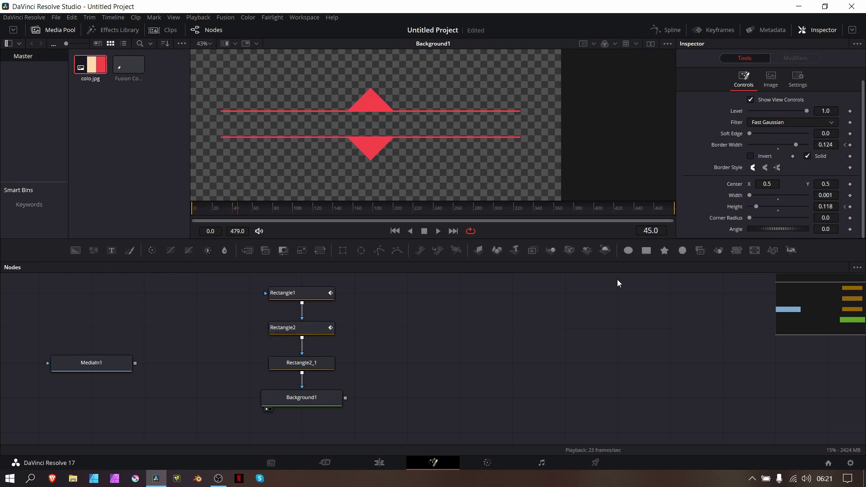
Smooth Rectangle2's width curve in the Spline editor and extend its end keyframe's handle back to about frame 15.
{"action": "left_click", "coordinate": [666, 30]}
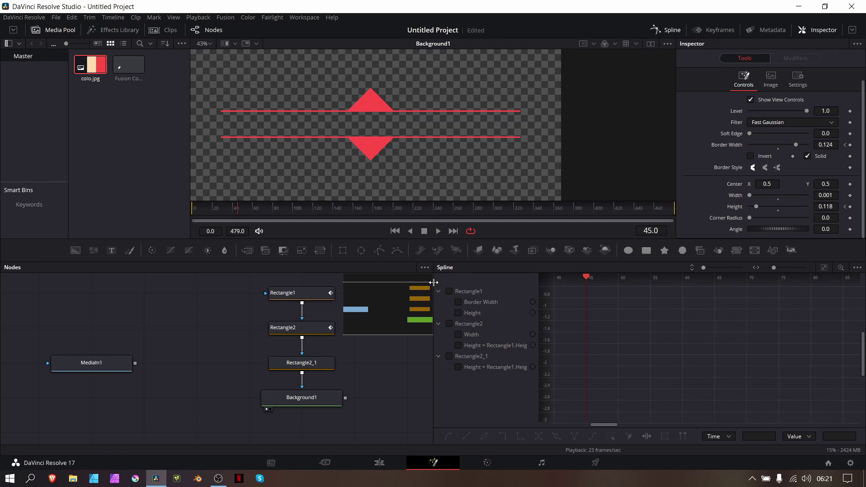
{"action": "left_click", "coordinate": [445, 294]}
{"action": "left_click", "coordinate": [449, 324]}
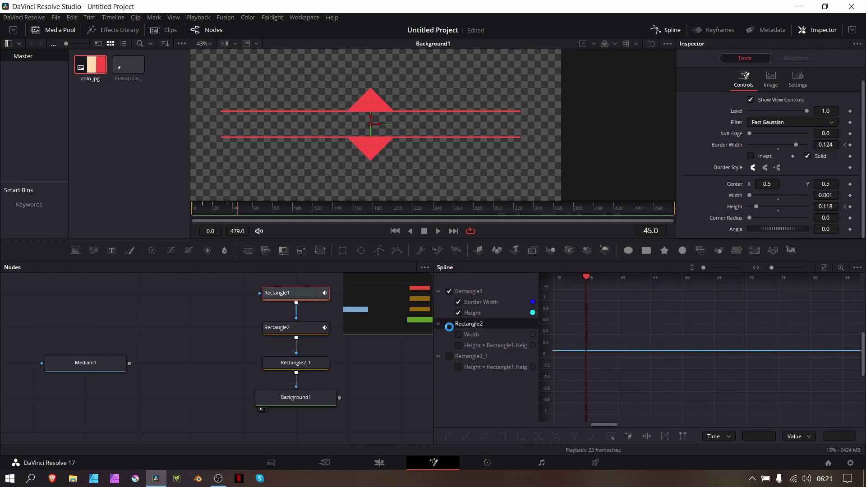
{"action": "left_click", "coordinate": [826, 270]}
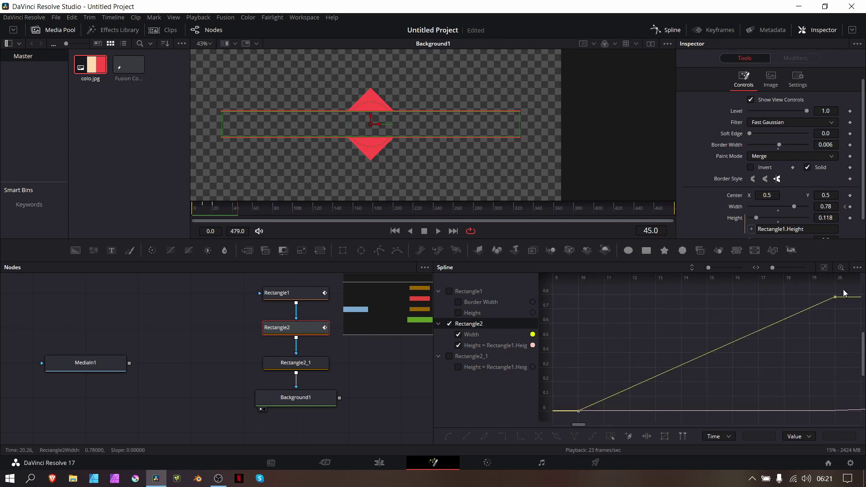
{"action": "left_click_drag", "start_coordinate": [848, 294], "coordinate": [537, 426]}
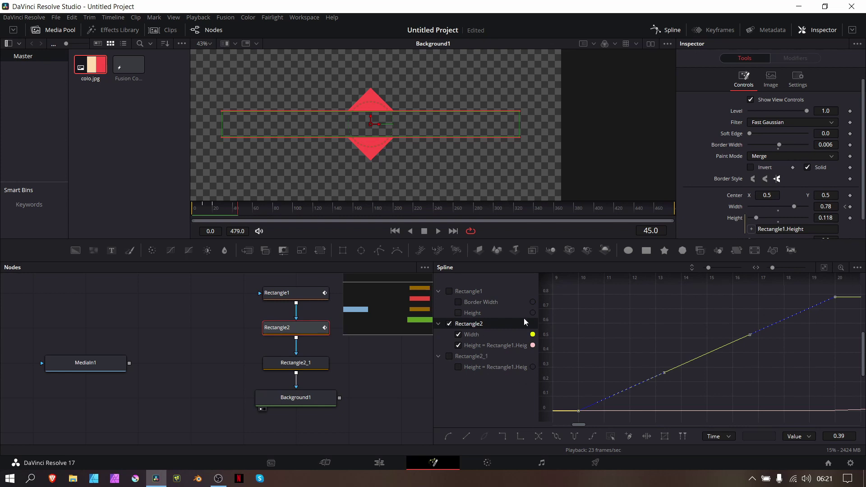
{"action": "key", "text": "shift+s"}
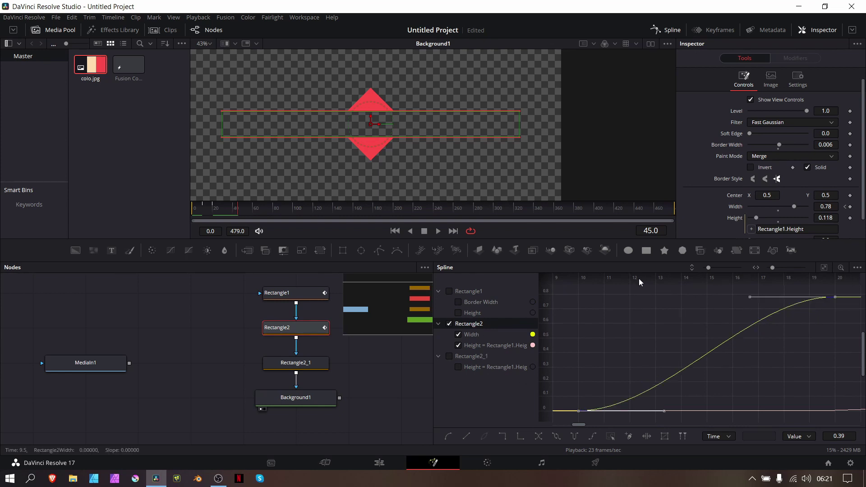
{"action": "left_click_drag", "start_coordinate": [749, 297], "coordinate": [700, 297]}
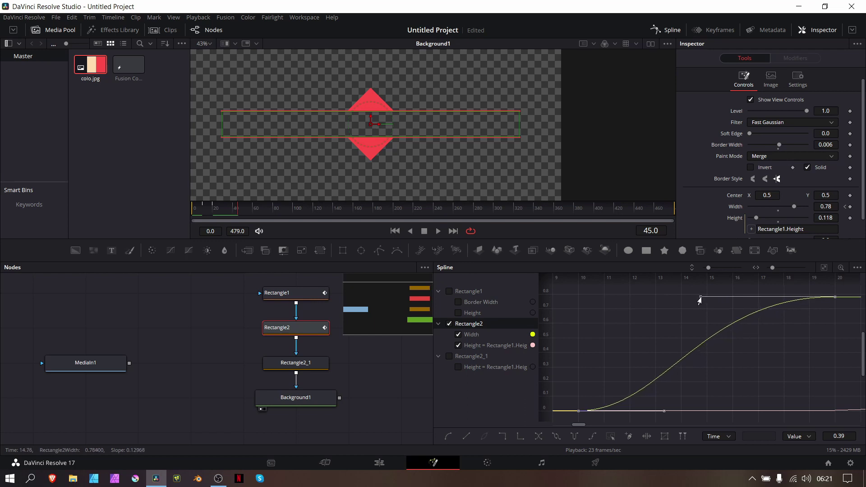
Smooth Rectangle1's border width and height curves, extend the border width's end handle to about frame 3, and close the Spline editor.
{"action": "left_click", "coordinate": [449, 291]}
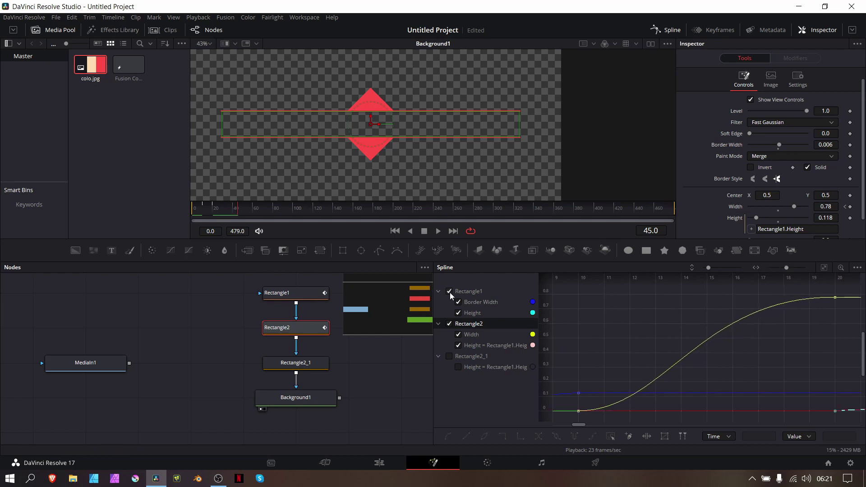
{"action": "left_click", "coordinate": [823, 268]}
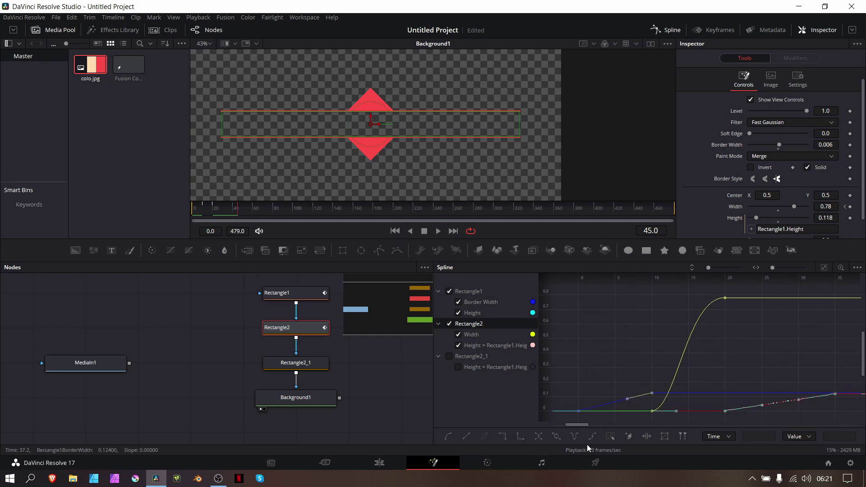
{"action": "key", "text": "s"}
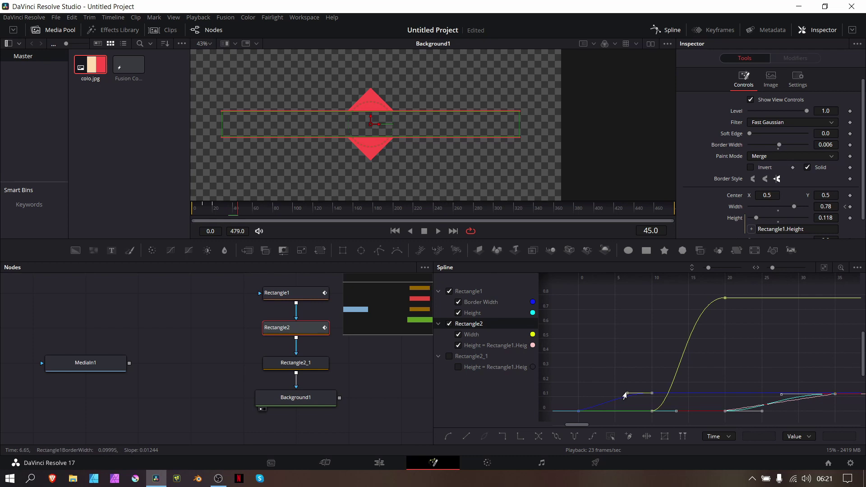
{"action": "left_click_drag", "start_coordinate": [626, 396], "coordinate": [597, 396]}
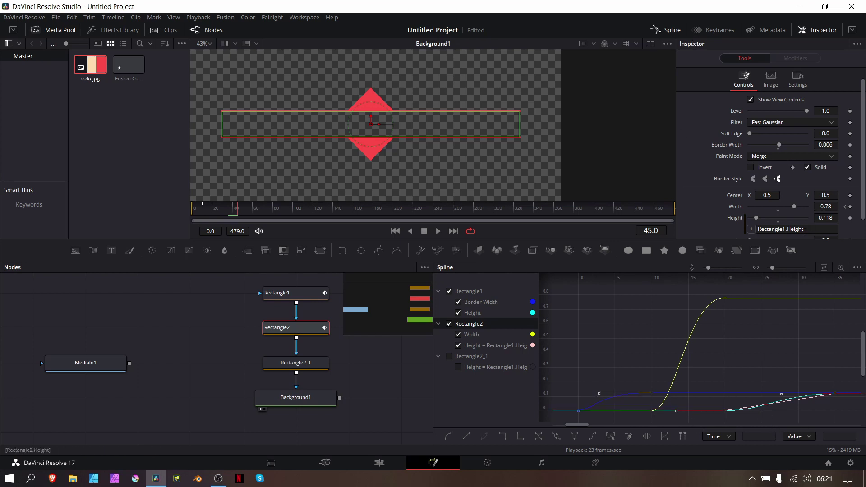
{"action": "left_click", "coordinate": [666, 30]}
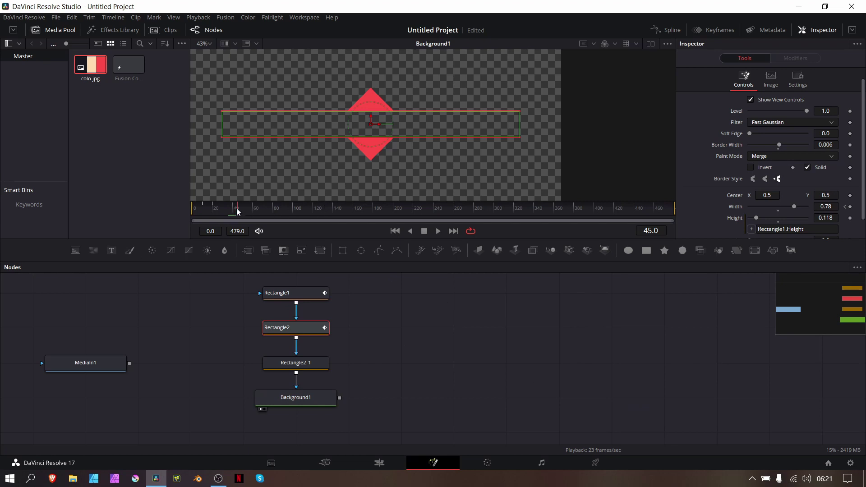
Rewind and play back the eased animation until the diamond and line have split open.
{"action": "left_click_drag", "start_coordinate": [238, 213], "coordinate": [203, 208]}
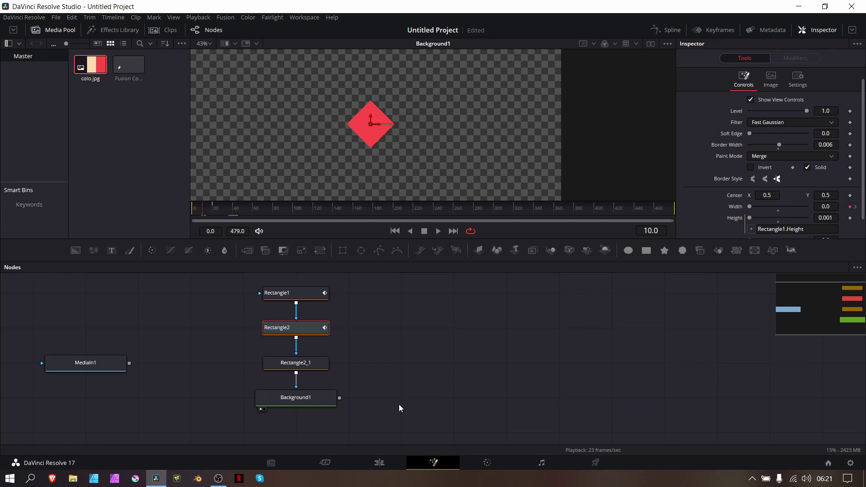
{"action": "scroll", "coordinate": [399, 407], "scroll_direction": "down", "scroll_amount": 3}
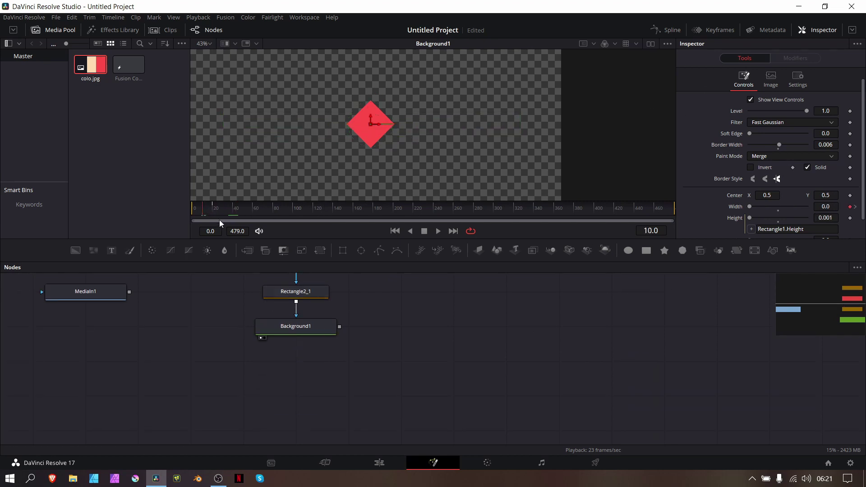
{"action": "left_click", "coordinate": [204, 212]}
{"action": "key", "text": "space"}
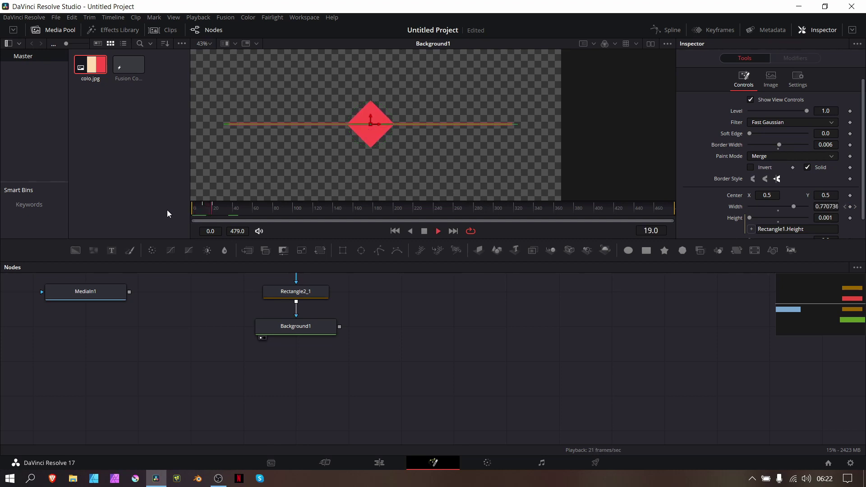
{"action": "key", "text": "space"}
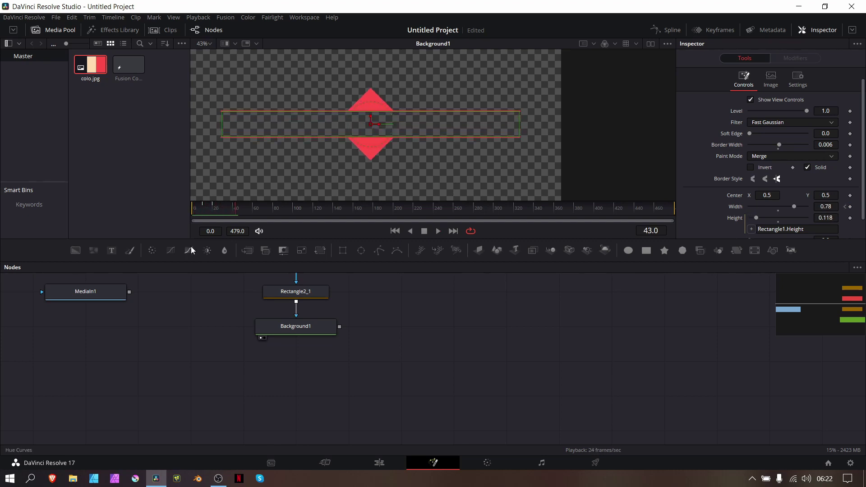
Add a Text node merged over Background1 and arrange it directly above the Merge node.
{"action": "left_click", "coordinate": [324, 329]}
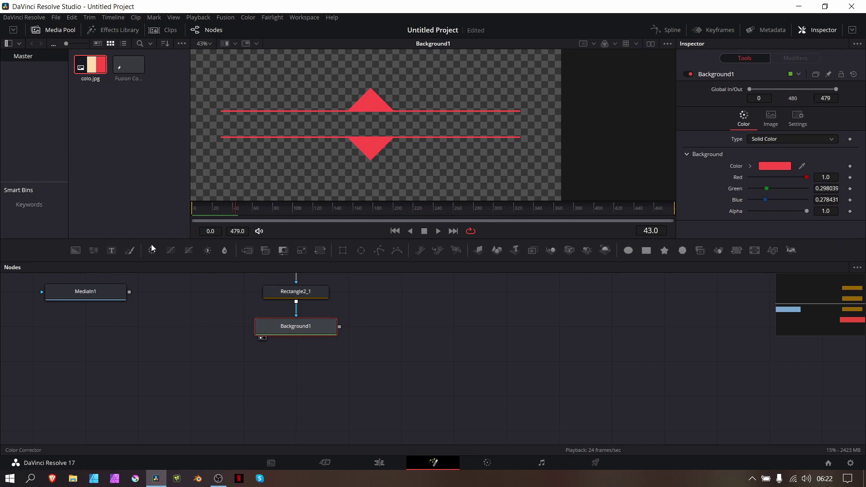
{"action": "left_click", "coordinate": [111, 251]}
{"action": "left_click_drag", "start_coordinate": [402, 368], "coordinate": [402, 333]}
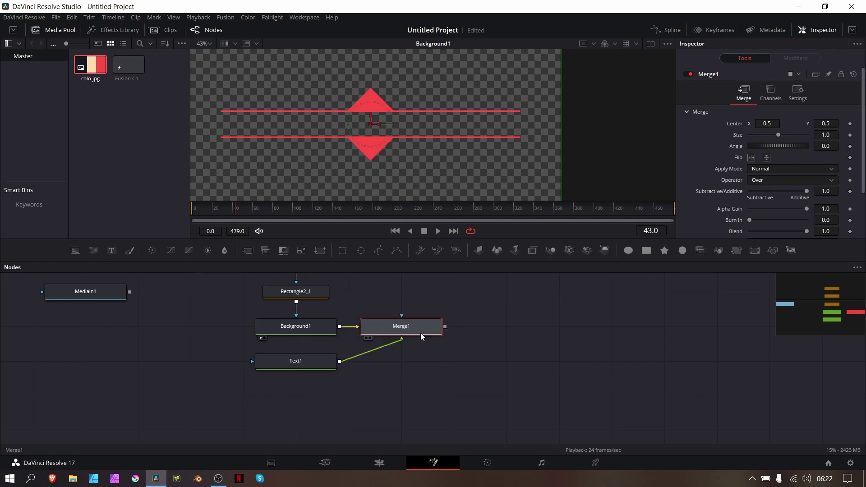
{"action": "left_click_drag", "start_coordinate": [311, 363], "coordinate": [417, 294]}
{"action": "left_click", "coordinate": [420, 296]}
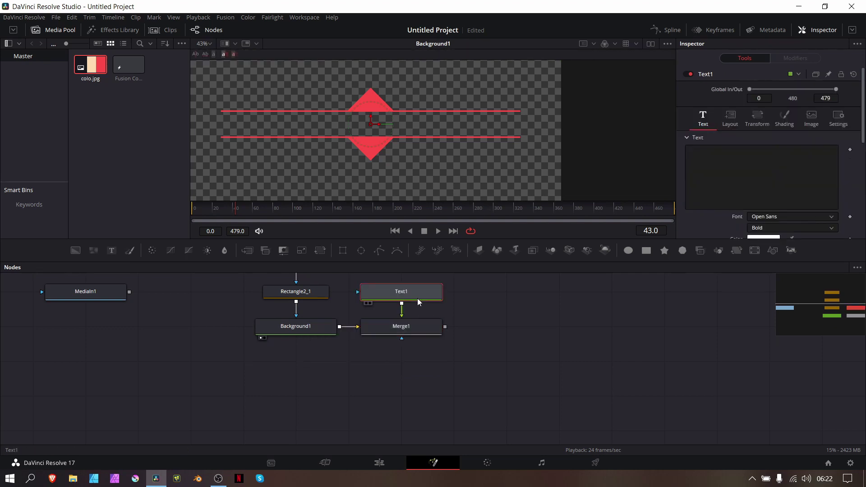
Enter the text "EXRPRESSIONS" in Text1 and set its Open Sans font style to Extrabold.
{"action": "left_click", "coordinate": [734, 194]}
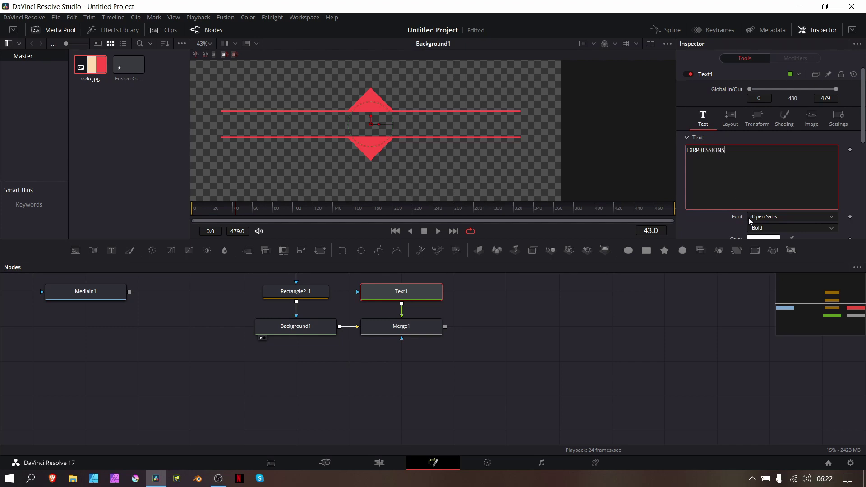
{"action": "left_click", "coordinate": [765, 228]}
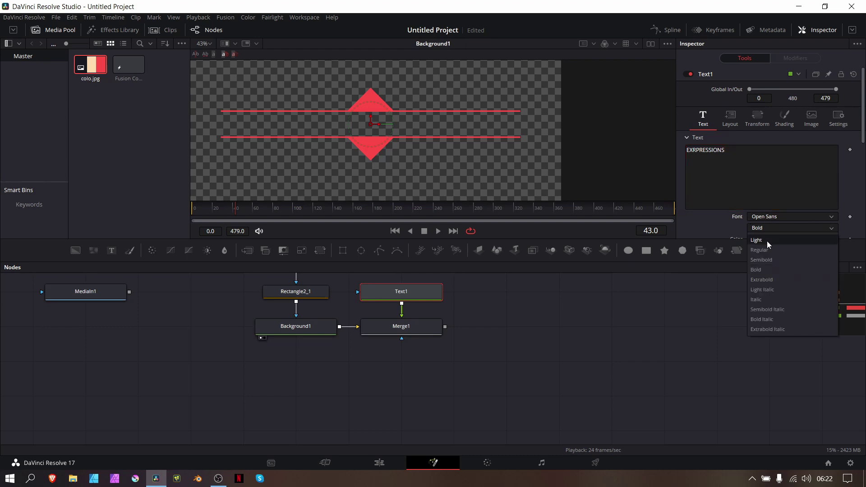
{"action": "left_click", "coordinate": [769, 280]}
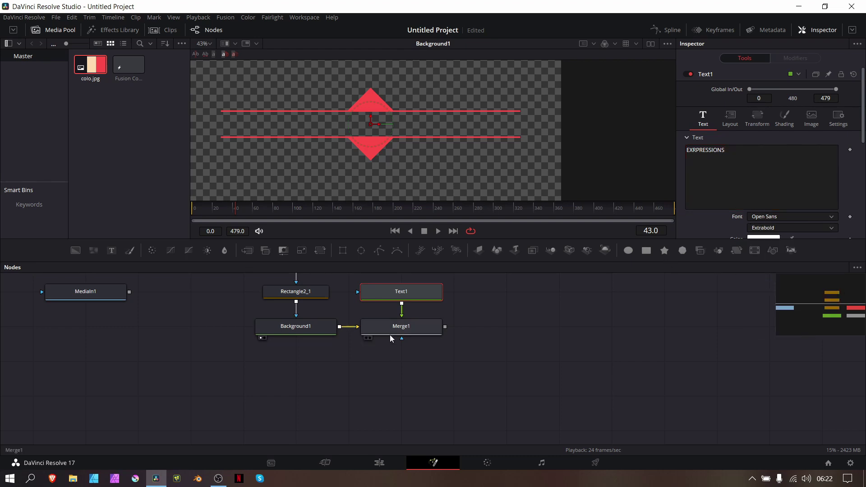
Display Merge1 in the viewer and set Text1's size to 0.1181 and tracking to 1.202.
{"action": "left_click_drag", "start_coordinate": [389, 329], "coordinate": [397, 161]}
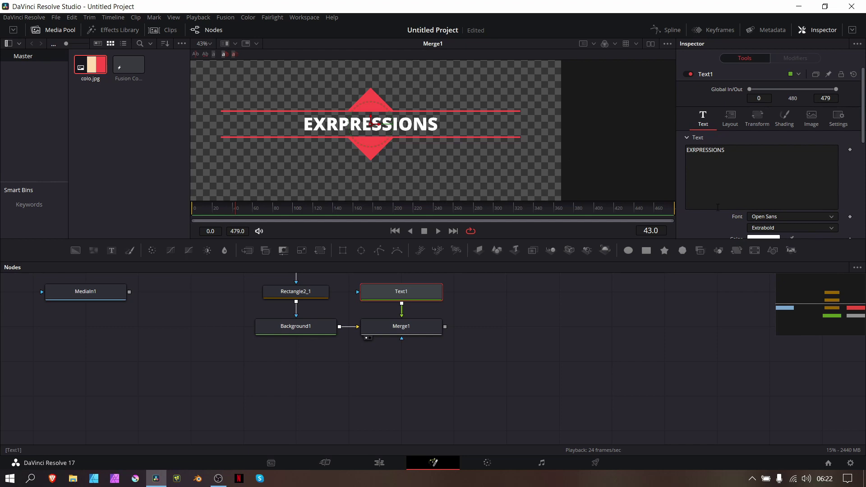
{"action": "scroll", "coordinate": [753, 113], "scroll_direction": "down", "scroll_amount": 5}
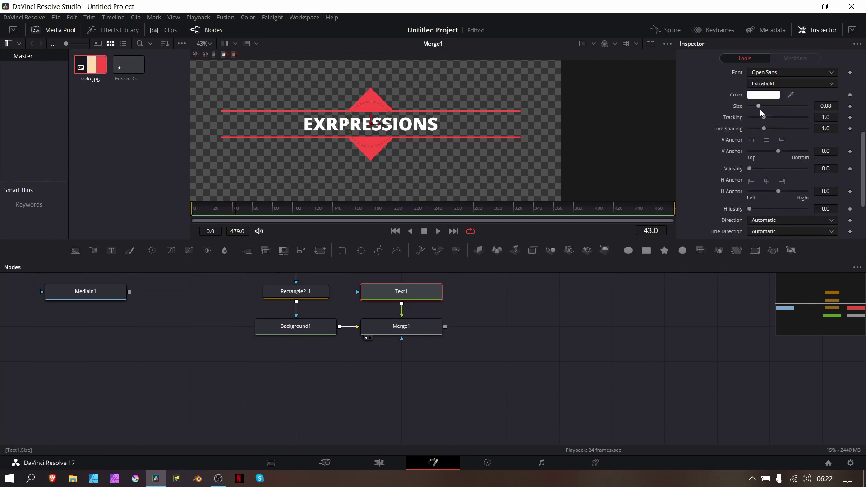
{"action": "left_click_drag", "start_coordinate": [761, 110], "coordinate": [765, 111]}
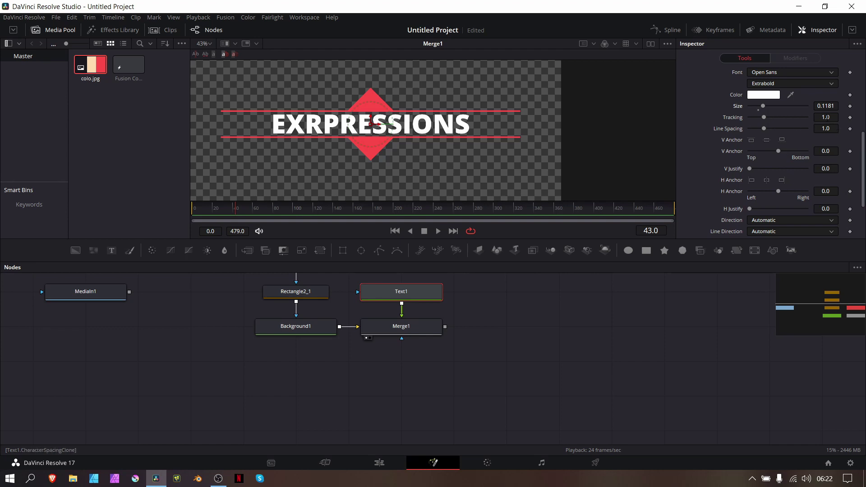
{"action": "left_click_drag", "start_coordinate": [764, 117], "coordinate": [766, 117]}
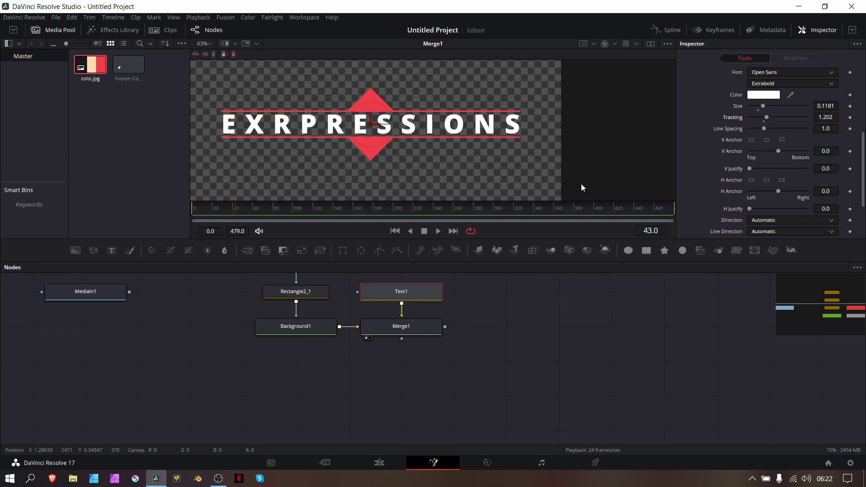
Rewind to frame 0 and play back the merged title animation with the enlarged text.
{"action": "scroll", "coordinate": [466, 318], "scroll_direction": "up", "scroll_amount": 1}
{"action": "scroll", "coordinate": [466, 318], "scroll_direction": "up", "scroll_amount": 3}
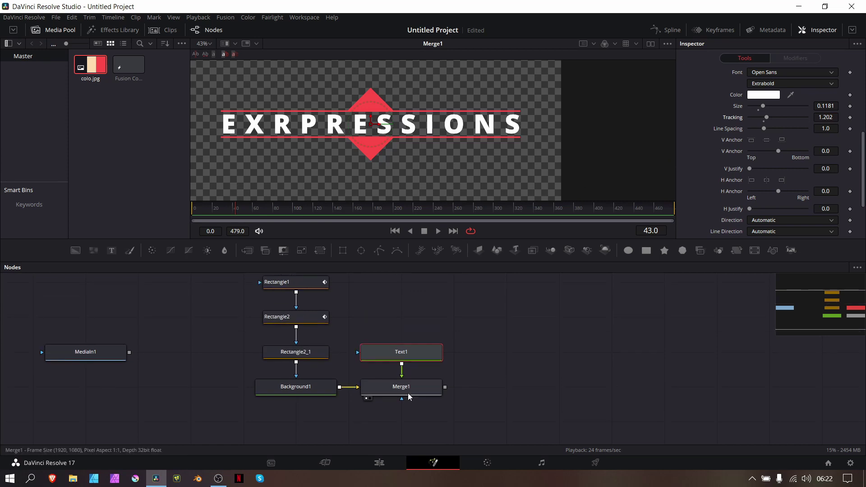
{"action": "left_click_drag", "start_coordinate": [225, 209], "coordinate": [160, 195]}
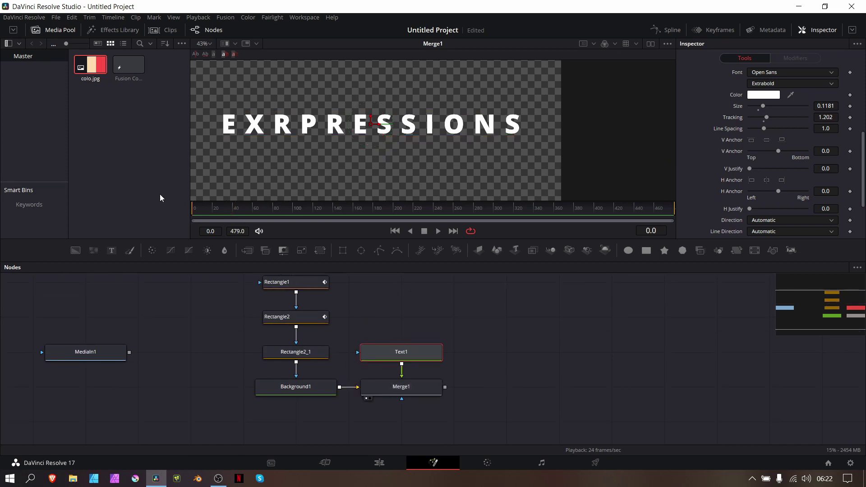
{"action": "key", "text": "space"}
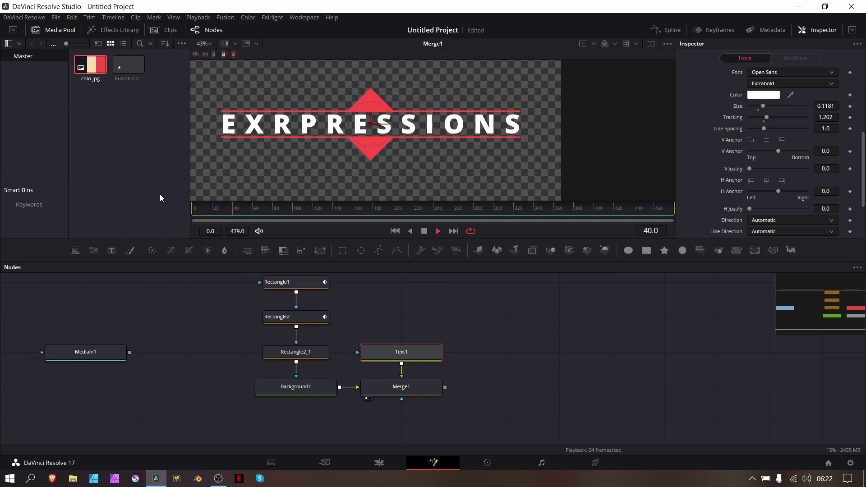
Connect Rectangle2's output to Text1 as its mask and play the text reveal from the start in Merge1.
{"action": "left_click", "coordinate": [283, 317]}
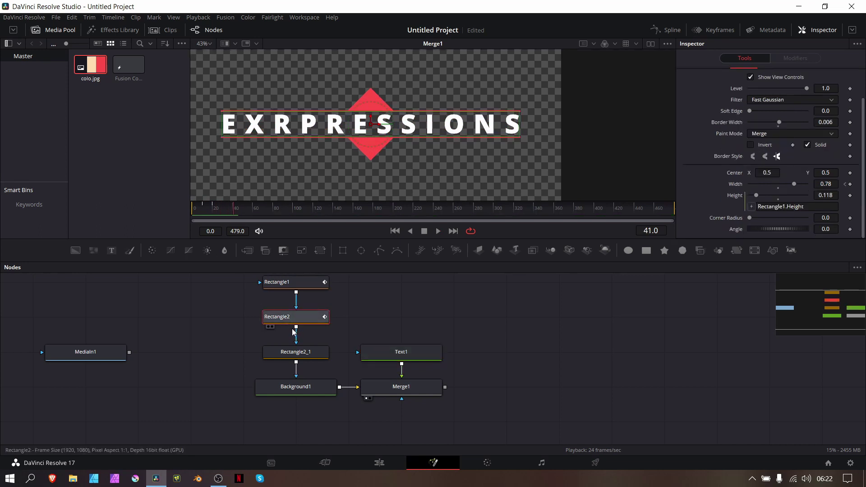
{"action": "key", "text": "1"}
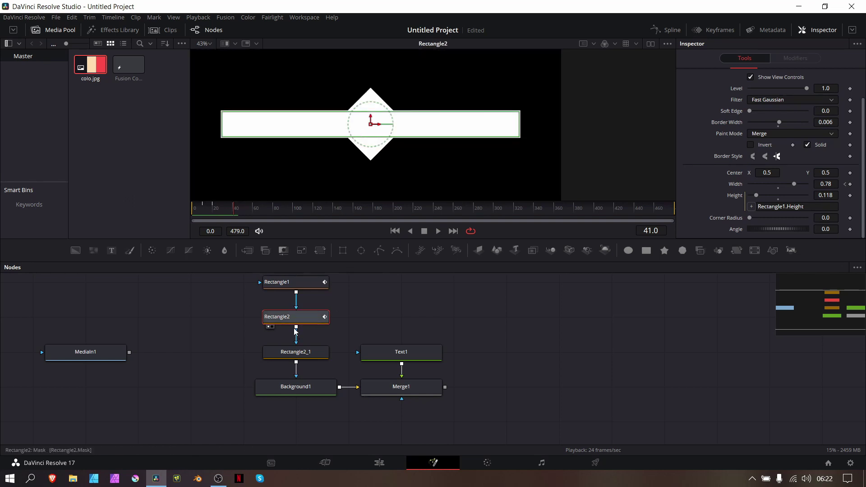
{"action": "left_click_drag", "start_coordinate": [296, 327], "coordinate": [366, 354]}
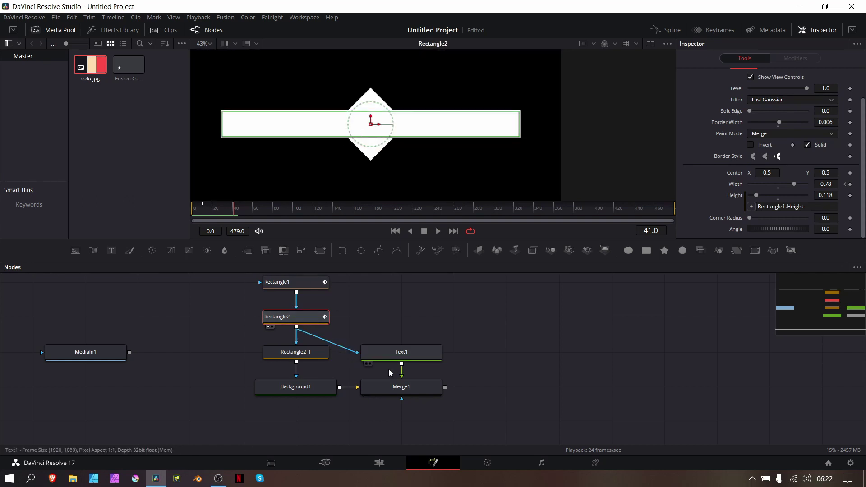
{"action": "key", "text": "1"}
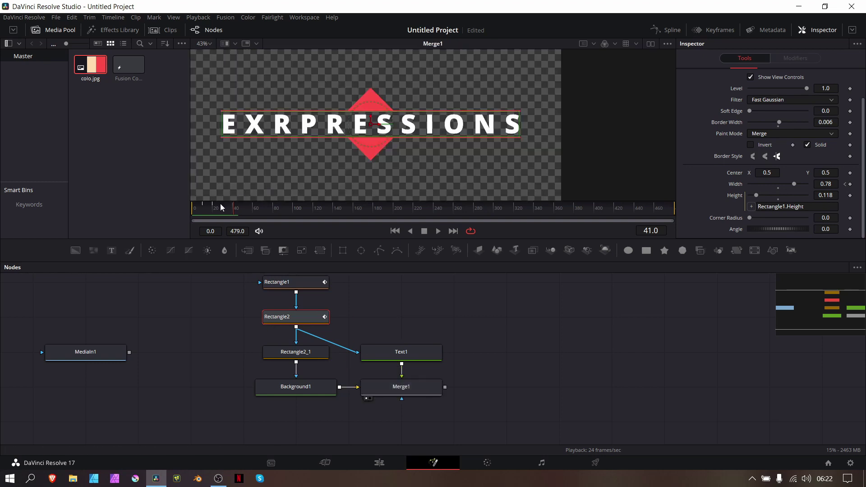
{"action": "left_click_drag", "start_coordinate": [220, 204], "coordinate": [188, 197]}
{"action": "key", "text": "space"}
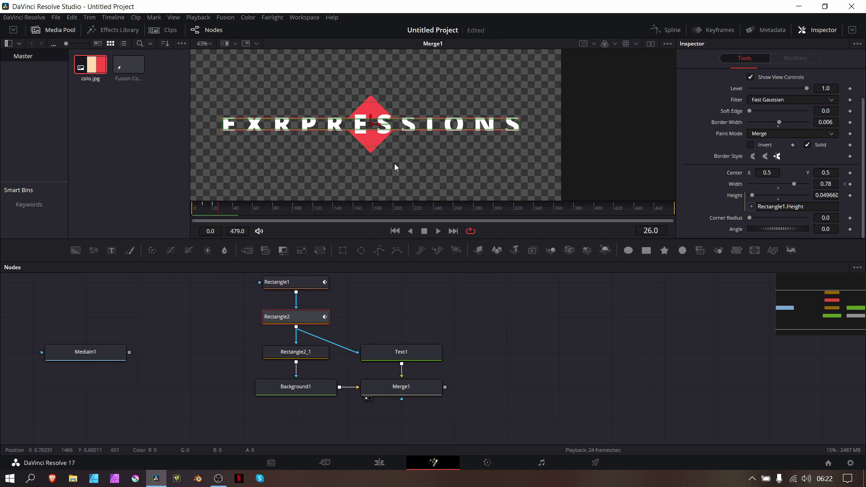
Swap Merge1's background and foreground inputs and play back the reveal.
{"action": "left_click", "coordinate": [406, 390]}
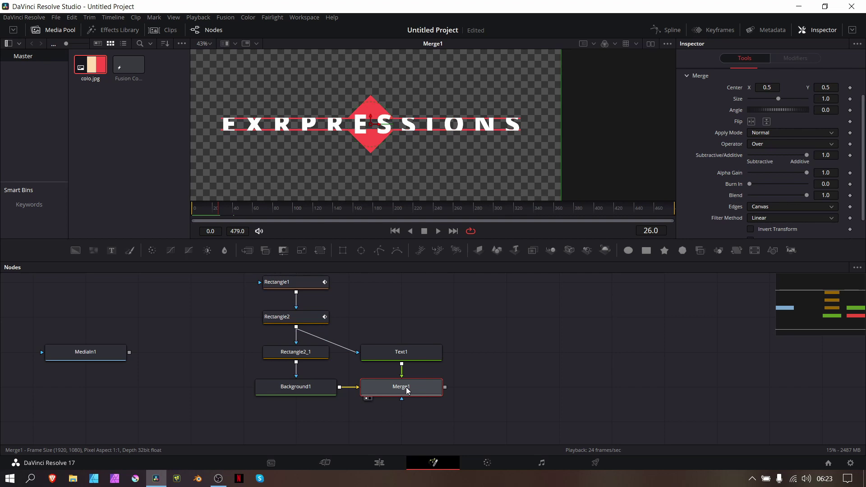
{"action": "key", "text": "ctrl+t"}
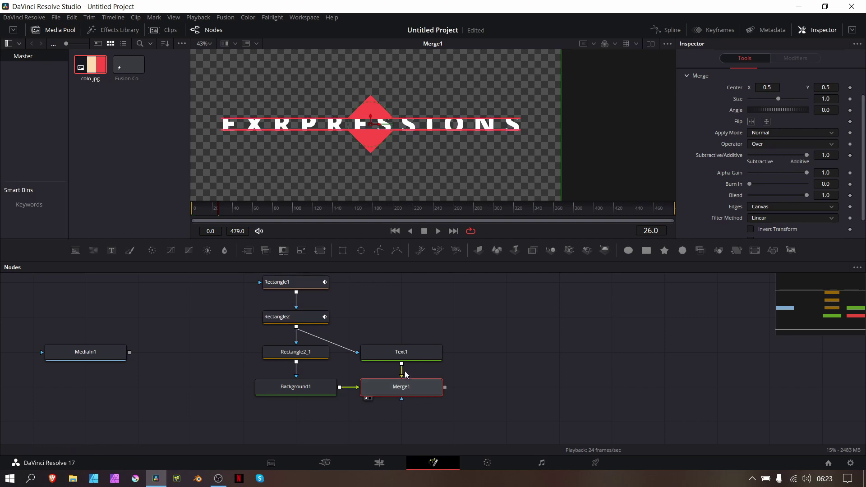
{"action": "left_click", "coordinate": [204, 208]}
{"action": "key", "text": "space"}
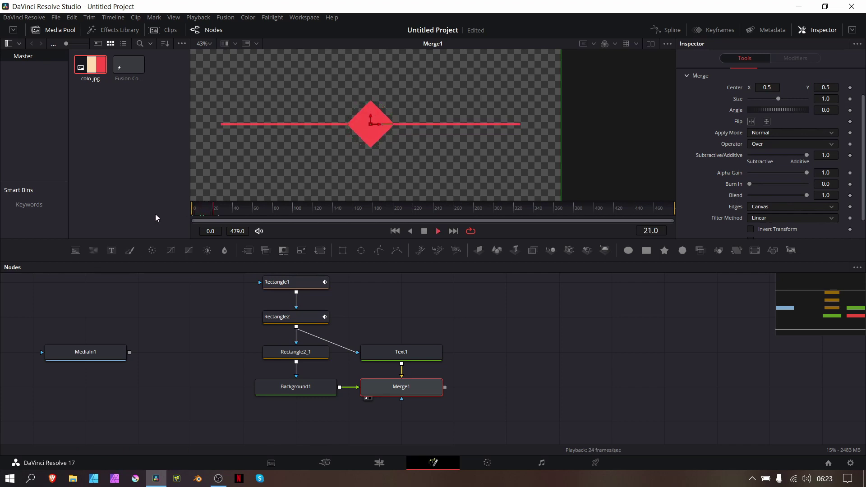
{"action": "key", "text": "space"}
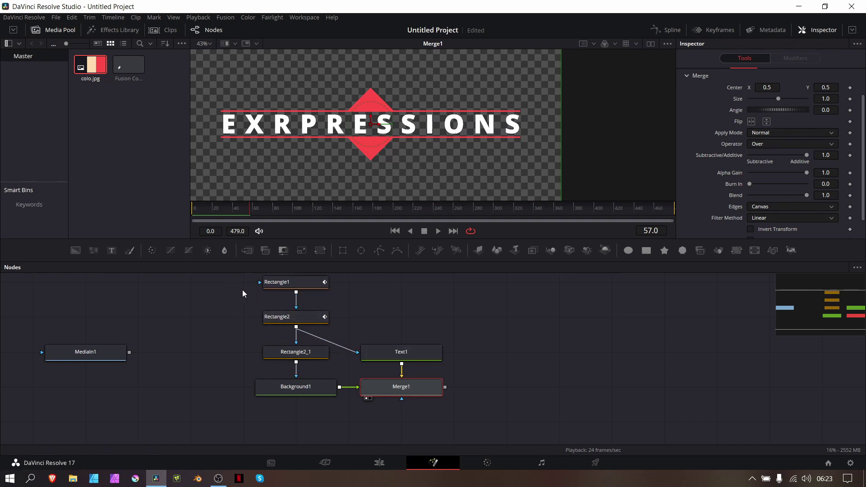
{"action": "left_click_drag", "start_coordinate": [242, 289], "coordinate": [330, 360]}
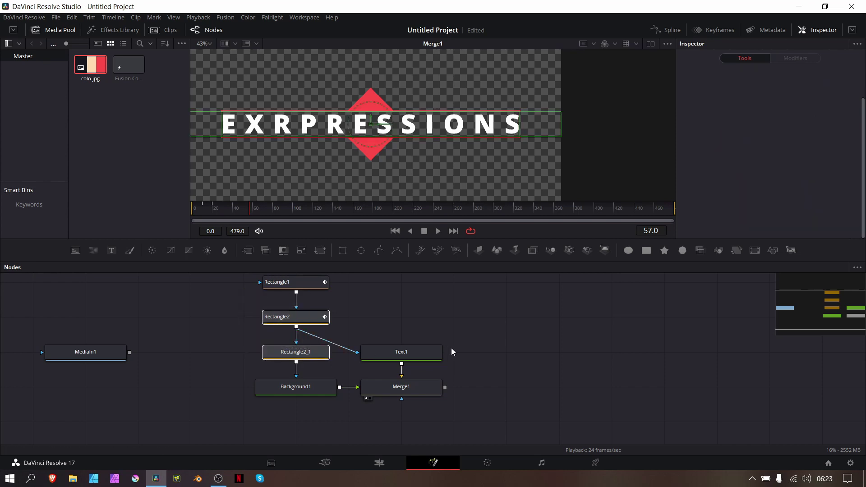
{"action": "left_click", "coordinate": [474, 348]}
{"action": "scroll", "coordinate": [473, 349], "scroll_direction": "right", "scroll_amount": 4}
{"action": "scroll", "coordinate": [603, 373], "scroll_direction": "left", "scroll_amount": 1}
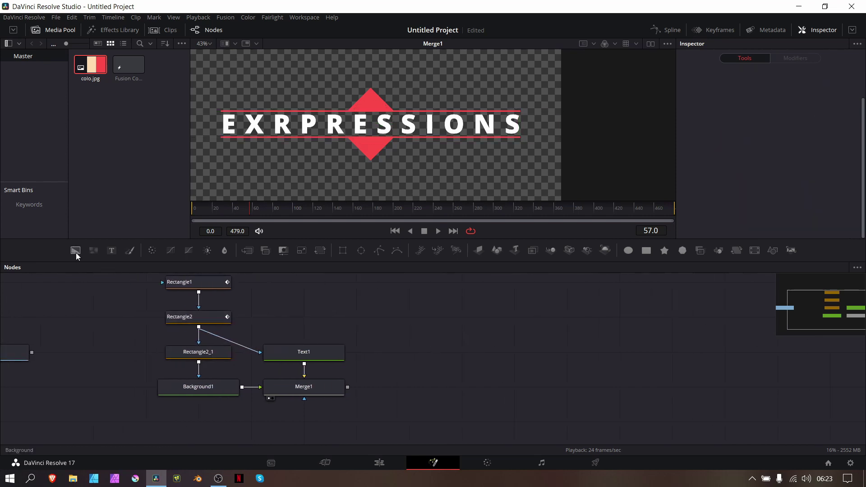
{"action": "left_click_drag", "start_coordinate": [76, 251], "coordinate": [432, 314]}
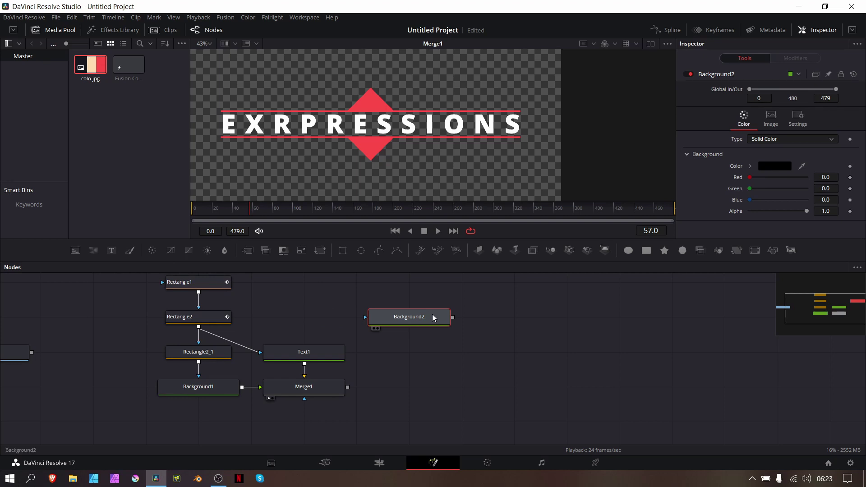
{"action": "key", "text": "Delete"}
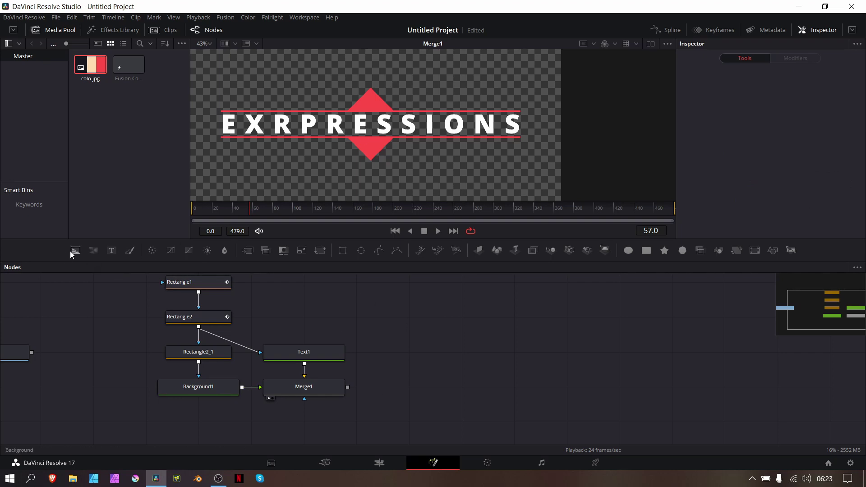
Add a separate, unconnected Background node beside the title nodes and mask it with an Ellipse.
{"action": "left_click_drag", "start_coordinate": [70, 251], "coordinate": [415, 322]}
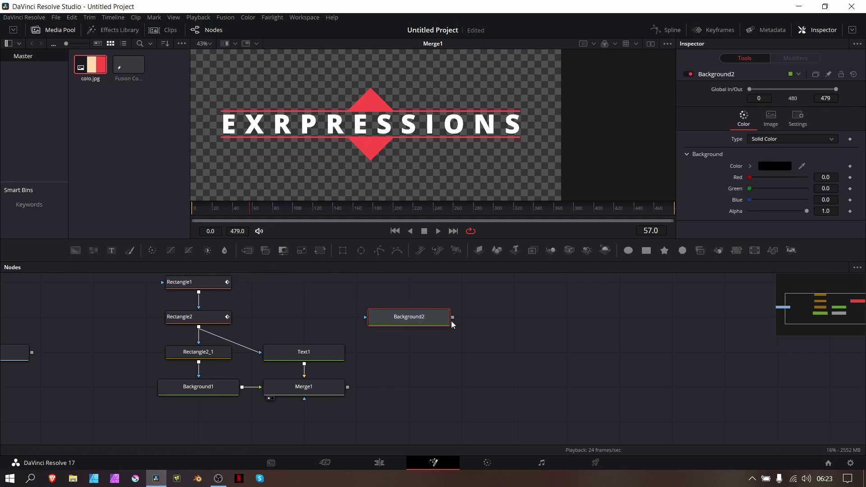
{"action": "scroll", "coordinate": [442, 322], "scroll_direction": "up", "scroll_amount": 1}
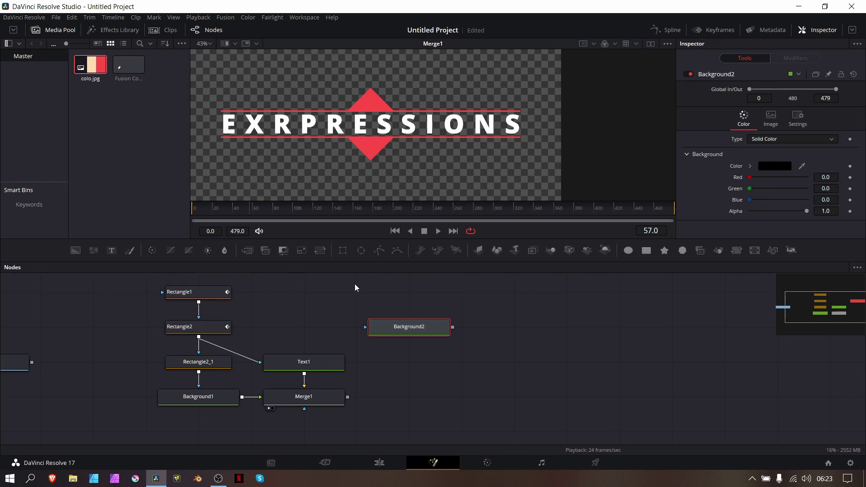
{"action": "left_click", "coordinate": [359, 254]}
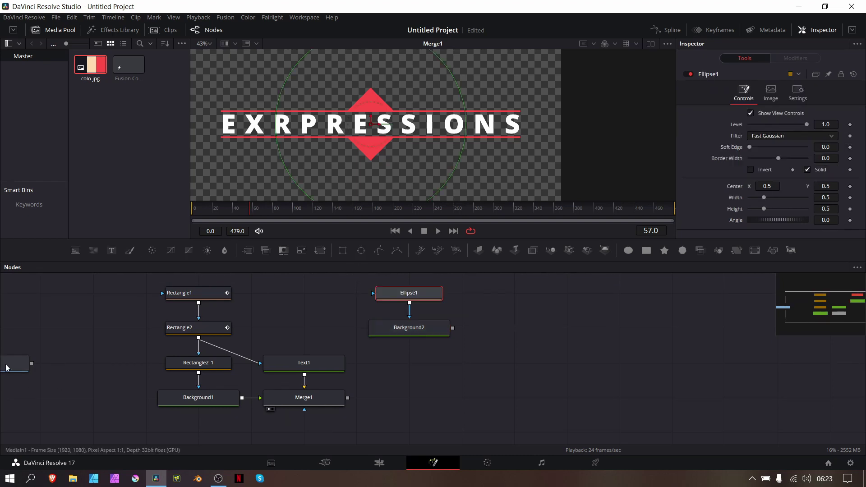
Display MediaIn1 and sample its dark navy stripe as Background2's color.
{"action": "left_click_drag", "start_coordinate": [6, 363], "coordinate": [59, 293]}
{"action": "left_click_drag", "start_coordinate": [191, 221], "coordinate": [348, 151]}
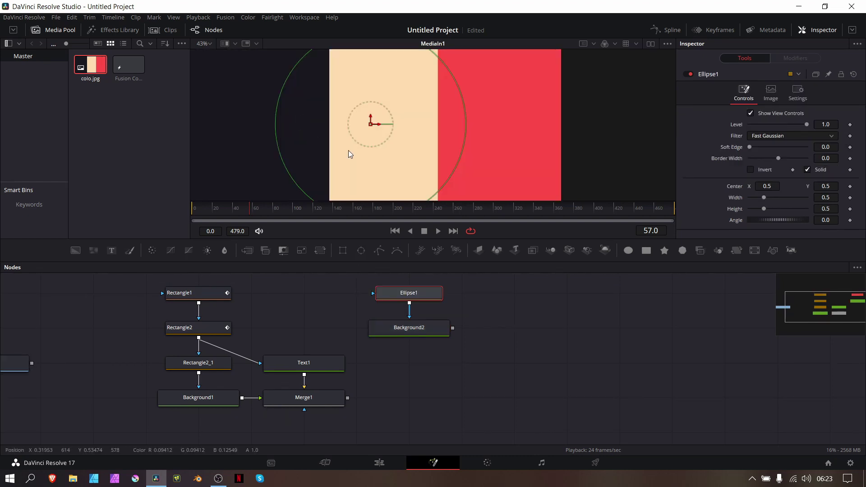
{"action": "left_click", "coordinate": [426, 335]}
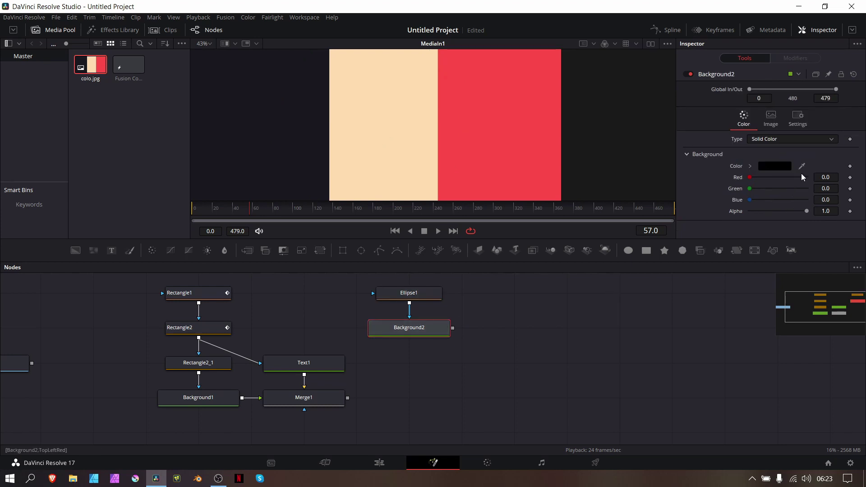
{"action": "left_click_drag", "start_coordinate": [801, 166], "coordinate": [281, 129]}
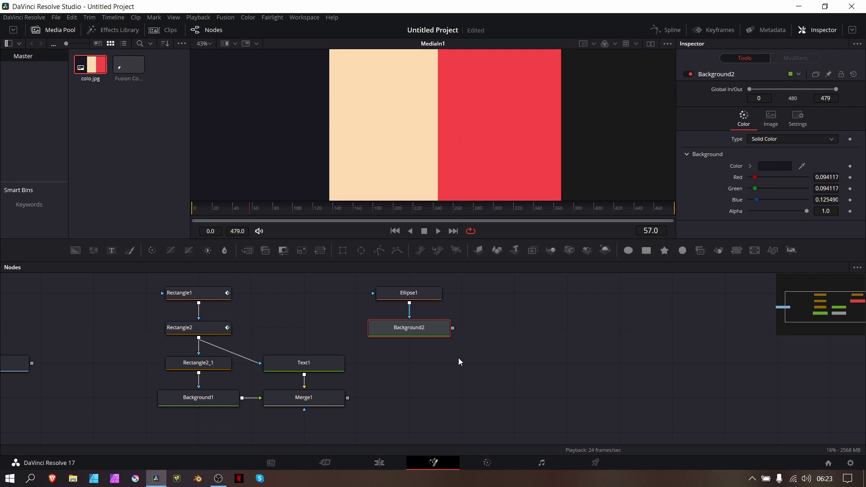
Drive Ellipse1's width from its height with the expression "Height".
{"action": "scroll", "coordinate": [458, 358], "scroll_direction": "up", "scroll_amount": 1}
{"action": "left_click", "coordinate": [413, 306]}
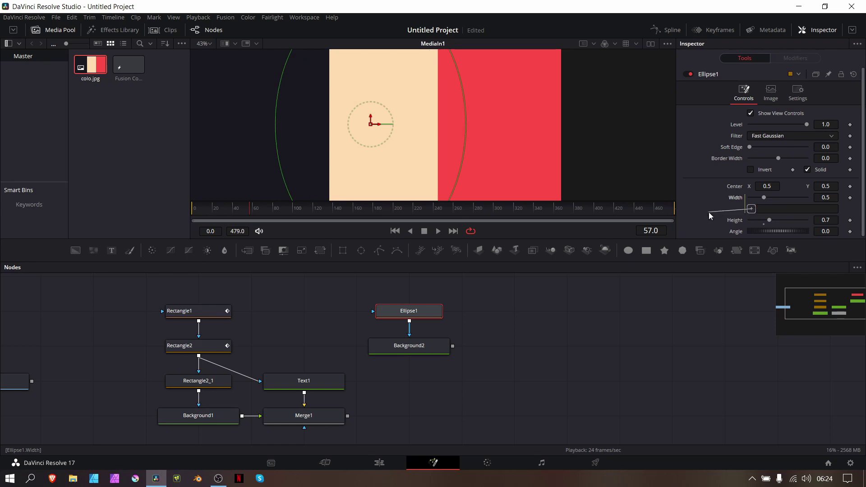
{"action": "left_click_drag", "start_coordinate": [709, 213], "coordinate": [729, 220]}
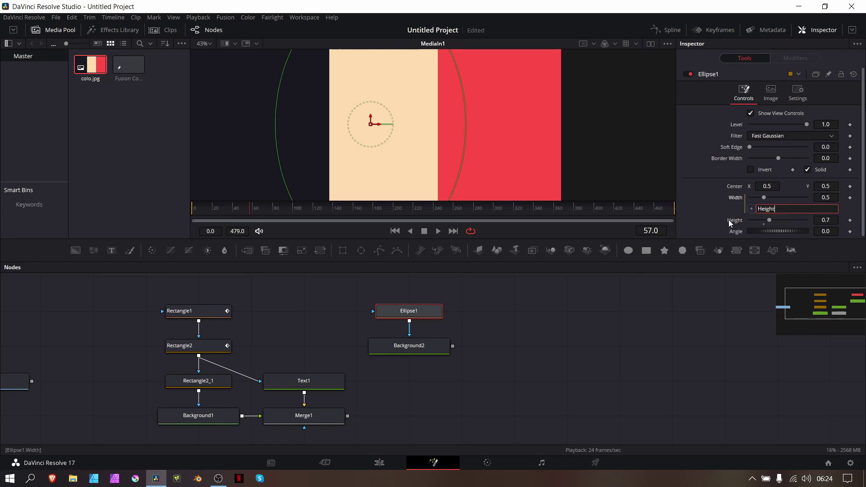
Display Background2 fitted in the viewer and set Ellipse1's height to 0.409.
{"action": "left_click", "coordinate": [443, 350]}
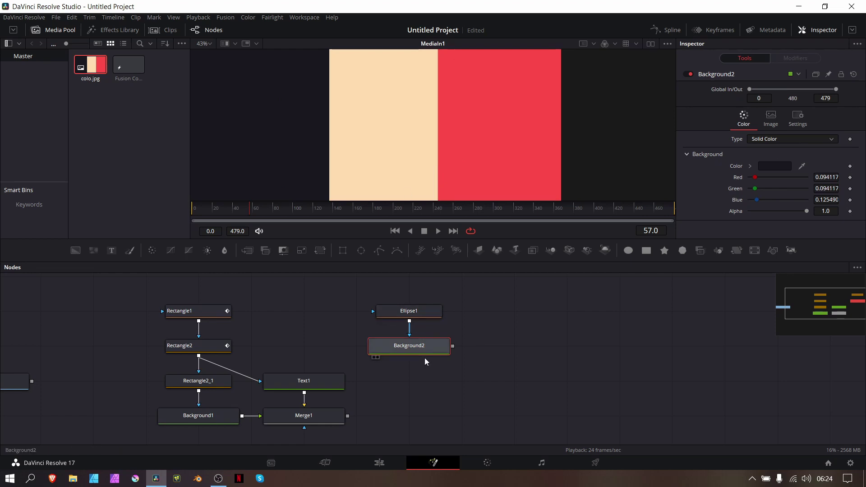
{"action": "key", "text": "1"}
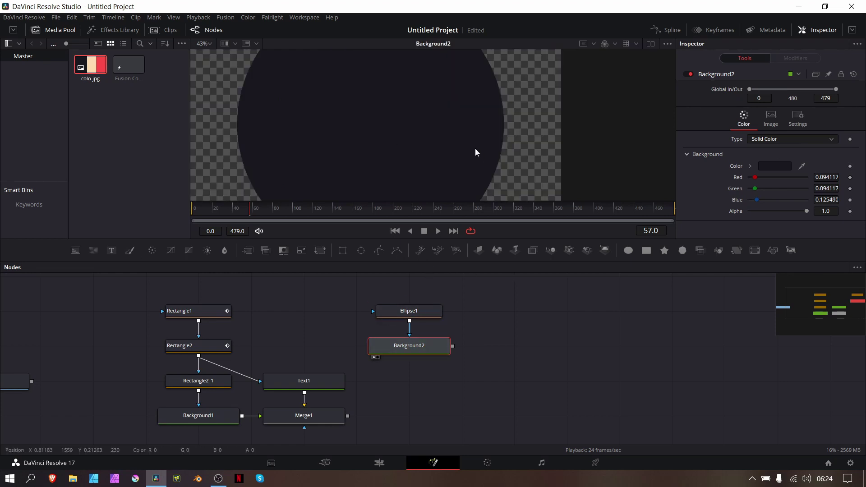
{"action": "key", "text": "ctrl+f"}
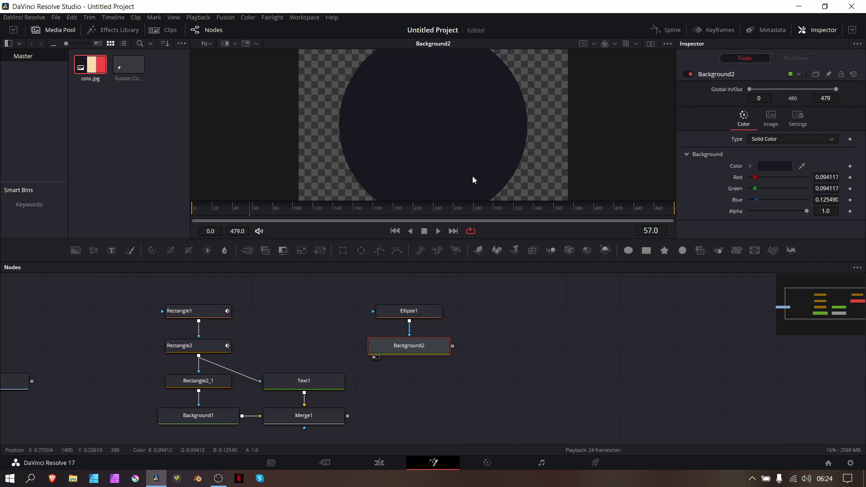
{"action": "left_click", "coordinate": [431, 312]}
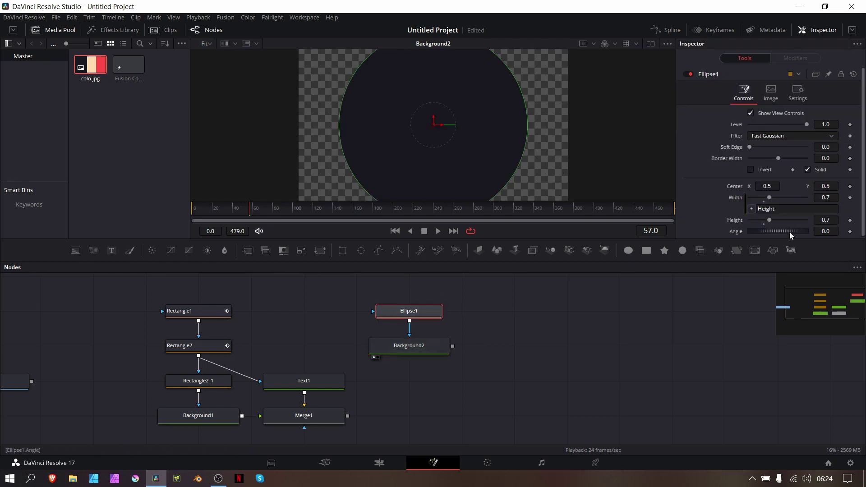
{"action": "left_click_drag", "start_coordinate": [770, 220], "coordinate": [763, 218]}
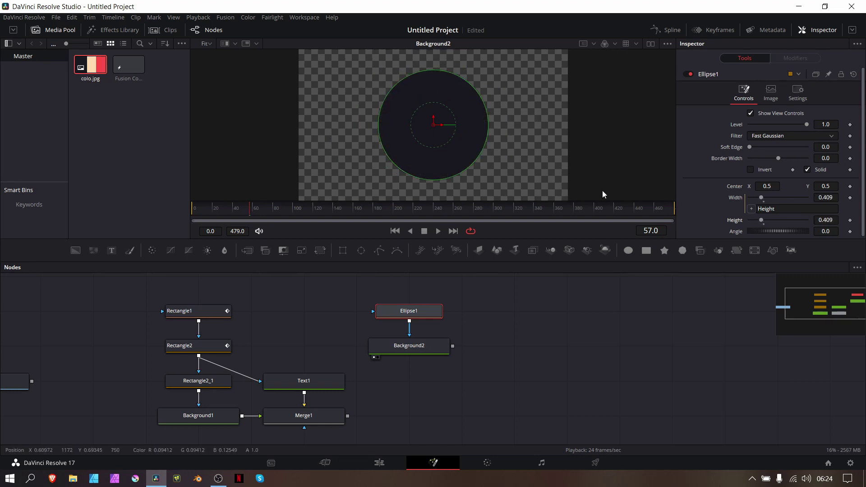
Duplicate the Ellipse1 and Background2 pair and place the copy beside the originals in the node graph.
{"action": "left_click_drag", "start_coordinate": [387, 289], "coordinate": [402, 361]}
{"action": "scroll", "coordinate": [401, 360], "scroll_direction": "up", "scroll_amount": 3}
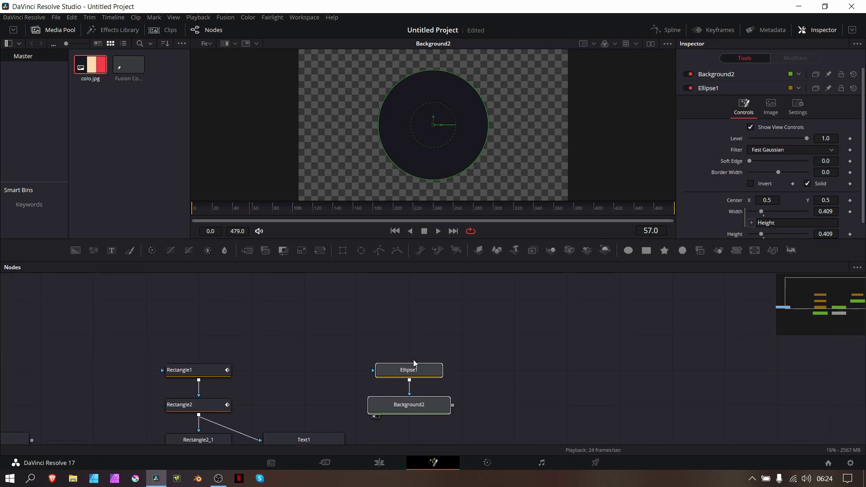
{"action": "left_click", "coordinate": [512, 337]}
{"action": "key", "text": "ctrl+v"}
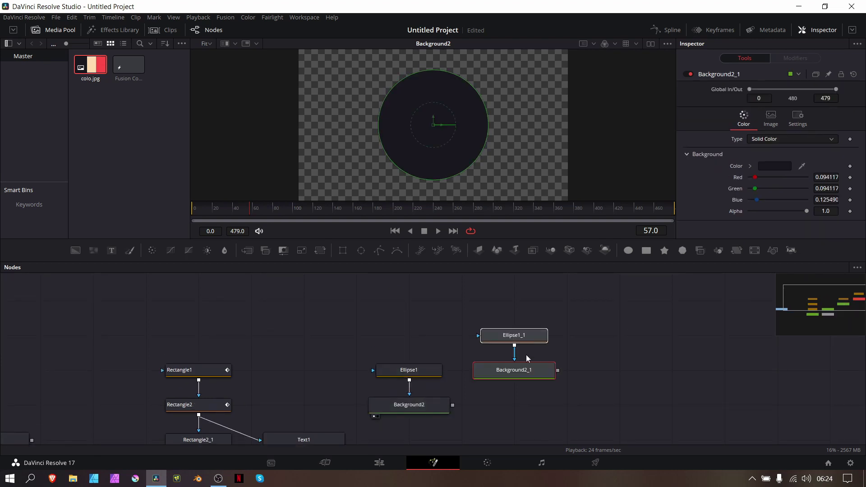
Merge Background2_1 over Background2 and display the combined circles in the viewer.
{"action": "left_click", "coordinate": [575, 370]}
{"action": "left_click_drag", "start_coordinate": [558, 370], "coordinate": [453, 405]}
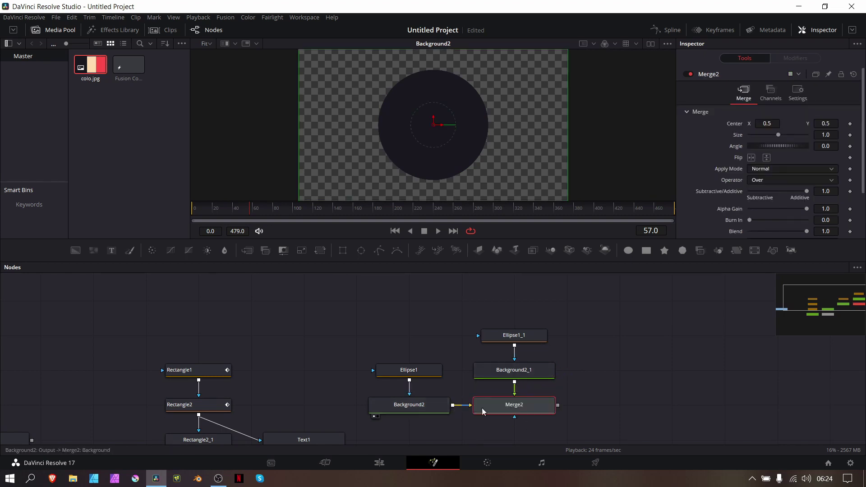
{"action": "key", "text": "1"}
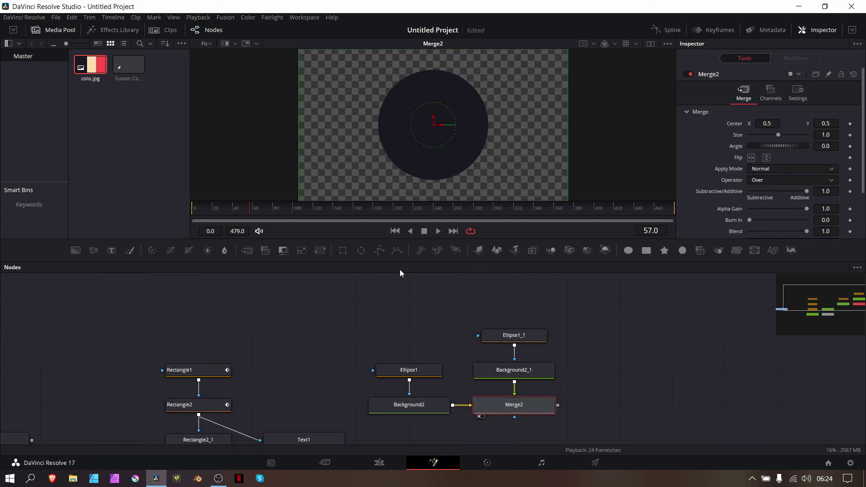
Display MediaIn1, sample its cream stripe as Background2_1's color, and display Merge2 again.
{"action": "scroll", "coordinate": [391, 327], "scroll_direction": "down", "scroll_amount": 3}
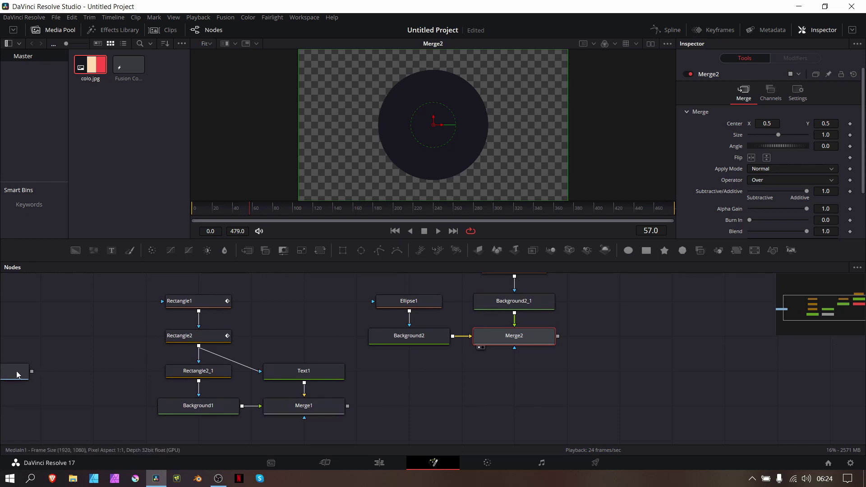
{"action": "left_click_drag", "start_coordinate": [18, 375], "coordinate": [392, 116]}
{"action": "left_click", "coordinate": [512, 308]}
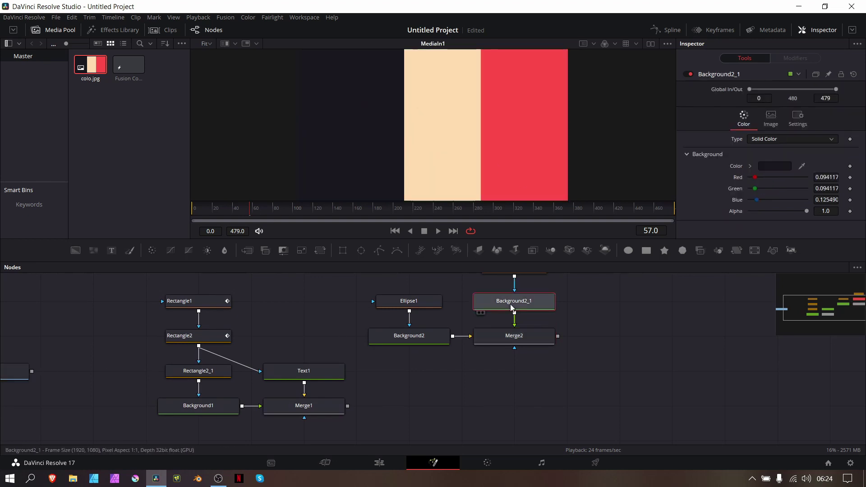
{"action": "left_click_drag", "start_coordinate": [802, 166], "coordinate": [419, 148]}
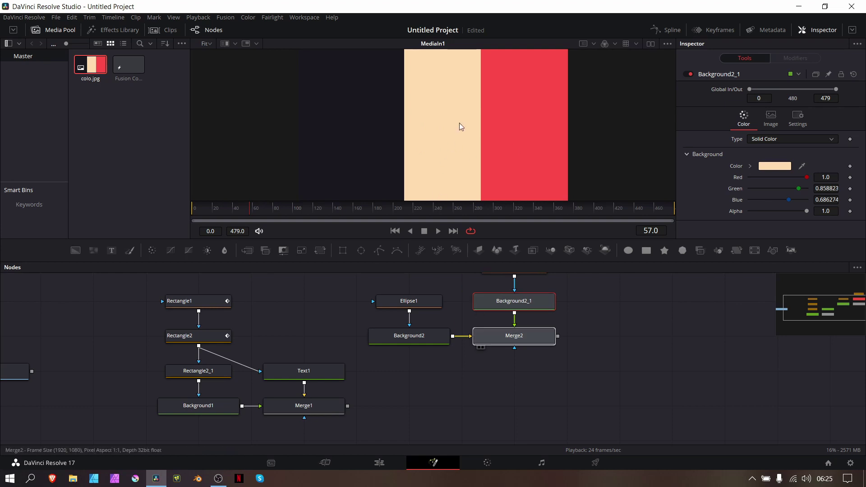
{"action": "left_click_drag", "start_coordinate": [459, 123], "coordinate": [458, 124]}
{"action": "scroll", "coordinate": [449, 309], "scroll_direction": "up", "scroll_amount": 2}
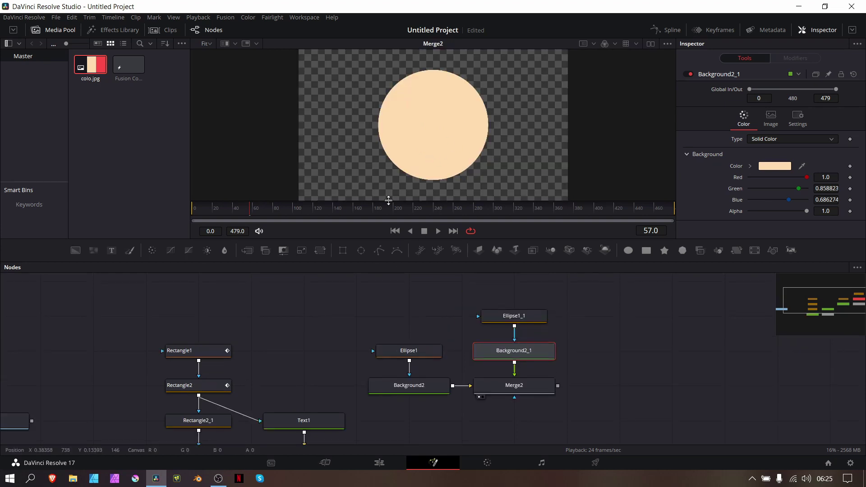
Rename the Ellipse1 node to "e1".
{"action": "left_click", "coordinate": [527, 318]}
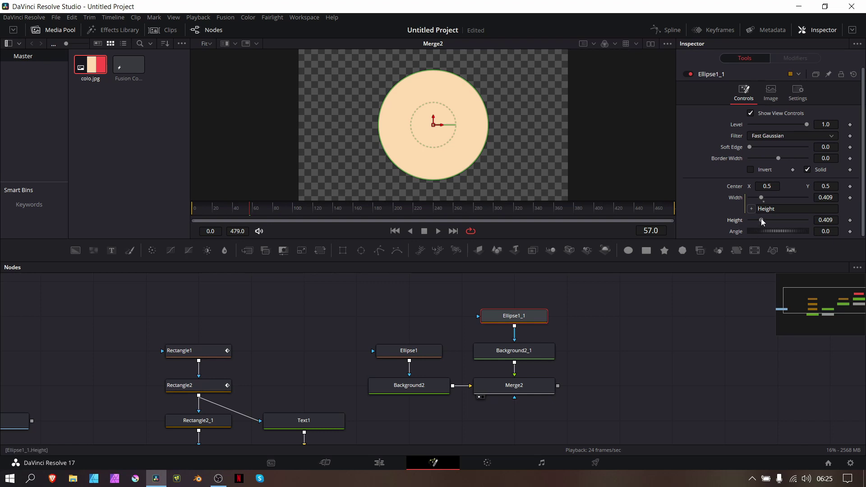
{"action": "left_click_drag", "start_coordinate": [761, 220], "coordinate": [761, 220]}
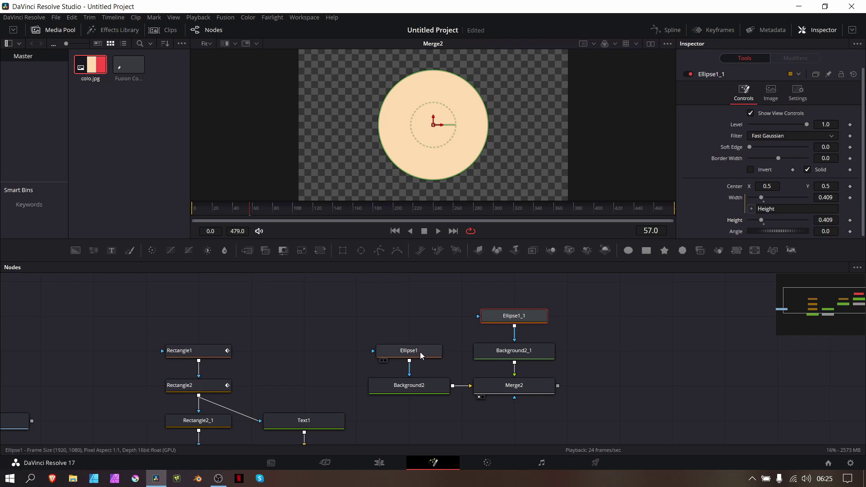
{"action": "left_click", "coordinate": [400, 353]}
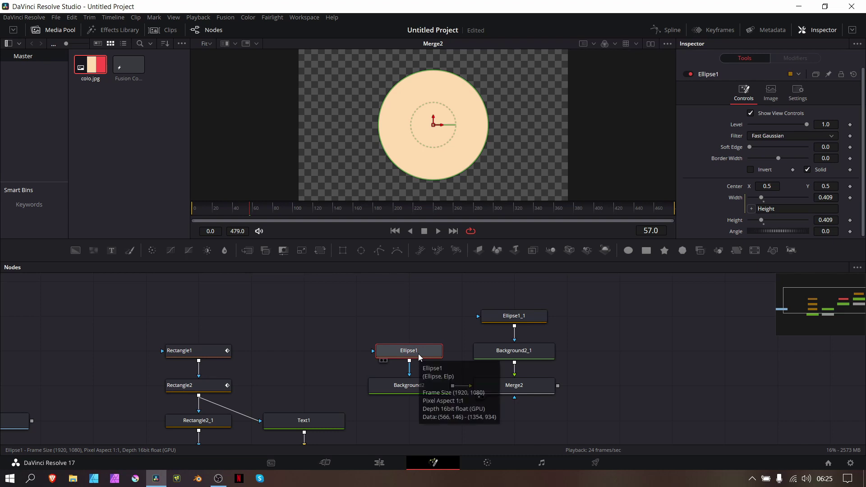
{"action": "key", "text": "F2"}
{"action": "type", "text": "e1"}
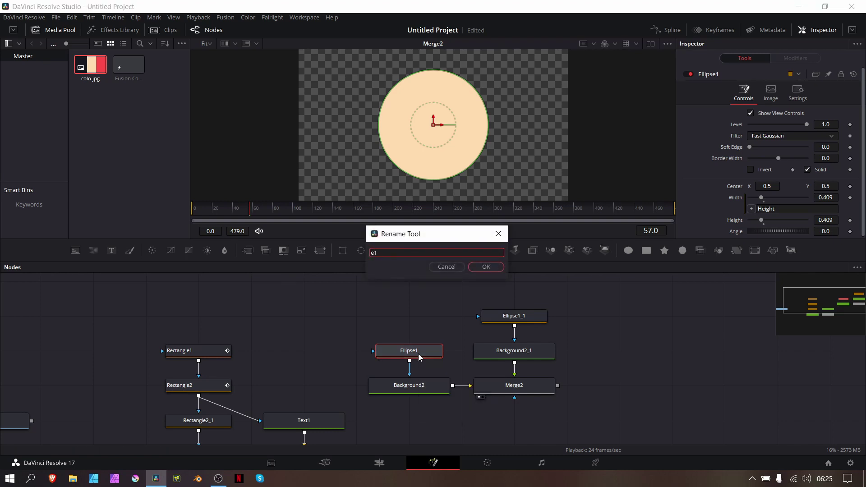
{"action": "key", "text": "Return"}
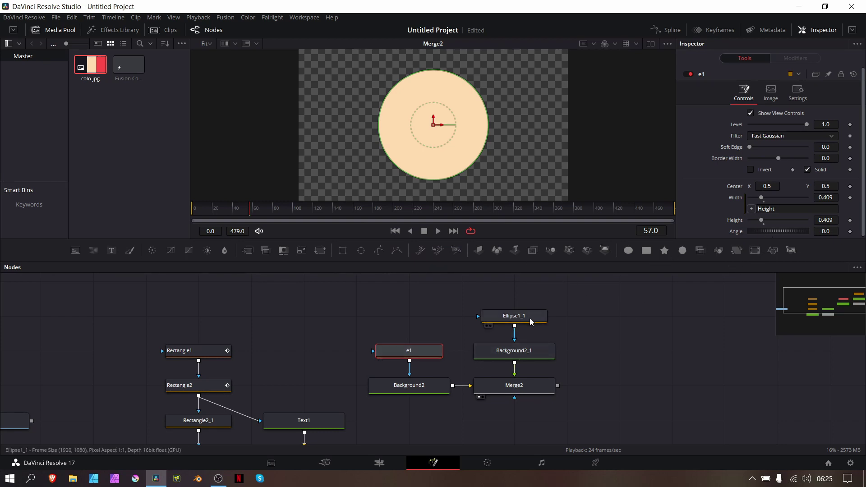
Drive Ellipse1_1's height with the expression "e1.Height" and set e1's height to 0.394.
{"action": "left_click", "coordinate": [786, 208]}
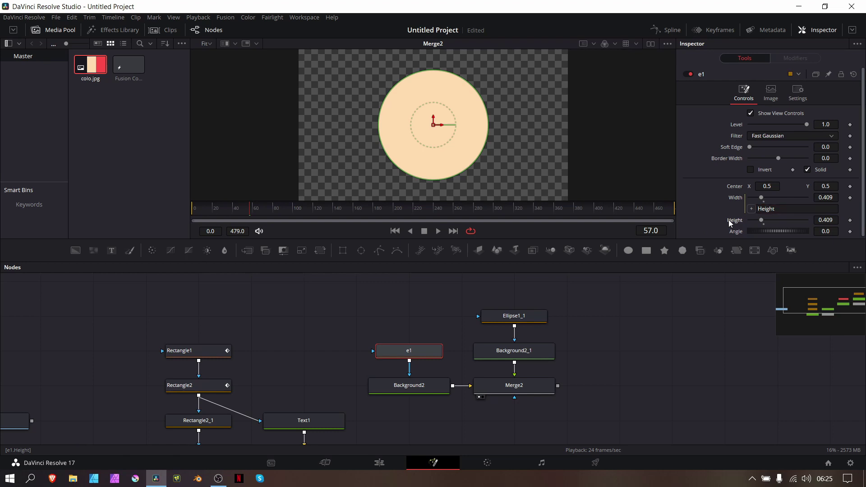
{"action": "right_click", "coordinate": [729, 220]}
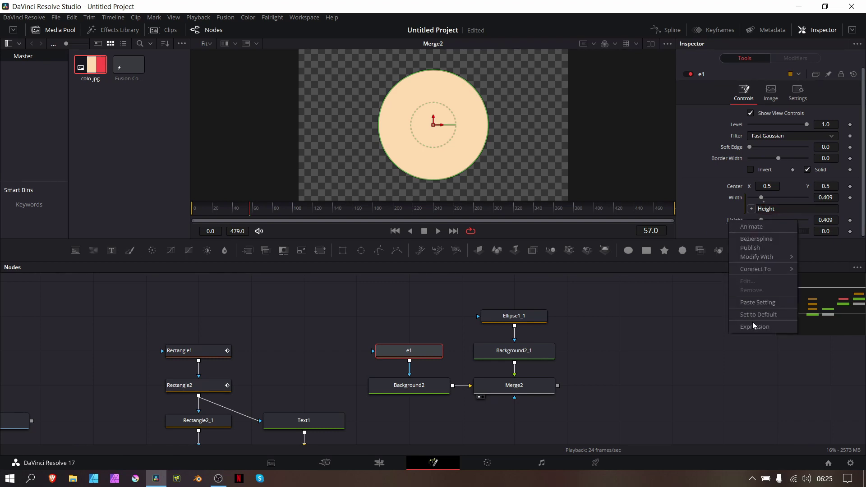
{"action": "left_click", "coordinate": [521, 321]}
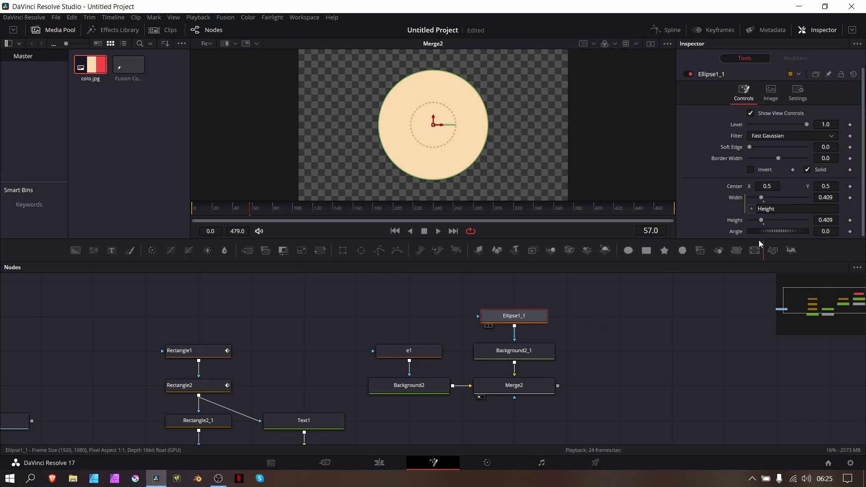
{"action": "right_click", "coordinate": [733, 221]}
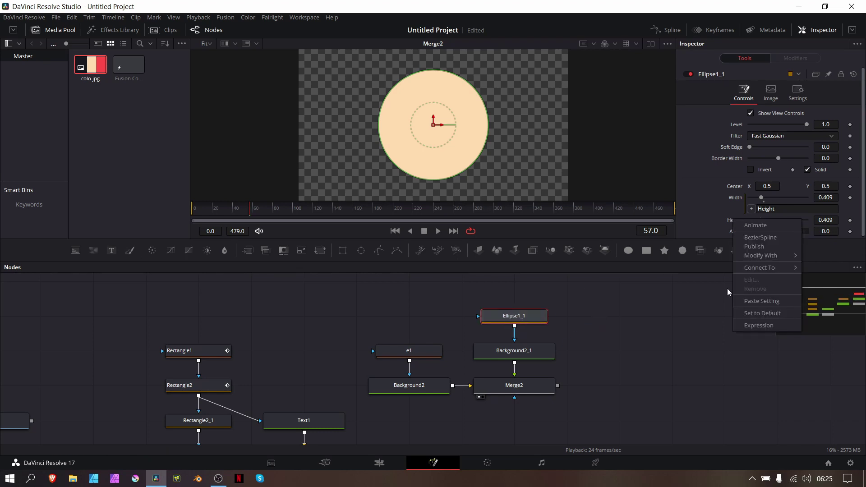
{"action": "left_click", "coordinate": [751, 326]}
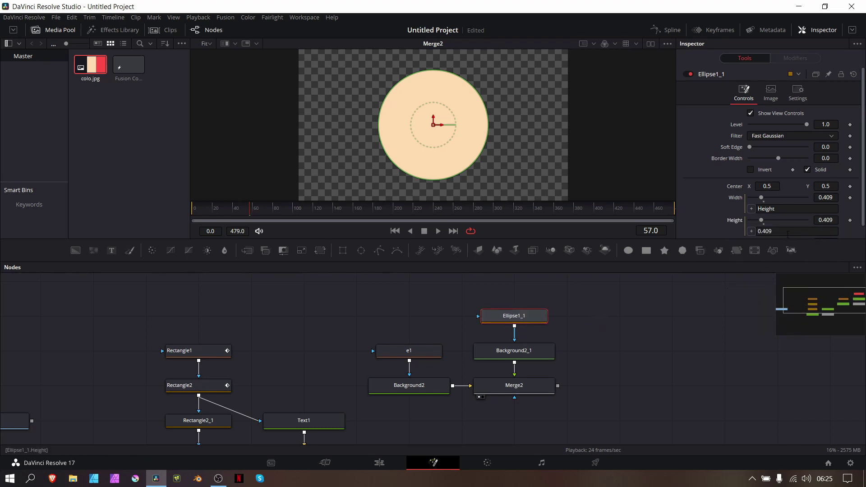
{"action": "left_click_drag", "start_coordinate": [787, 233], "coordinate": [744, 236]}
{"action": "type", "text": "e1.Height"}
{"action": "key", "text": "Return"}
{"action": "left_click", "coordinate": [388, 353]}
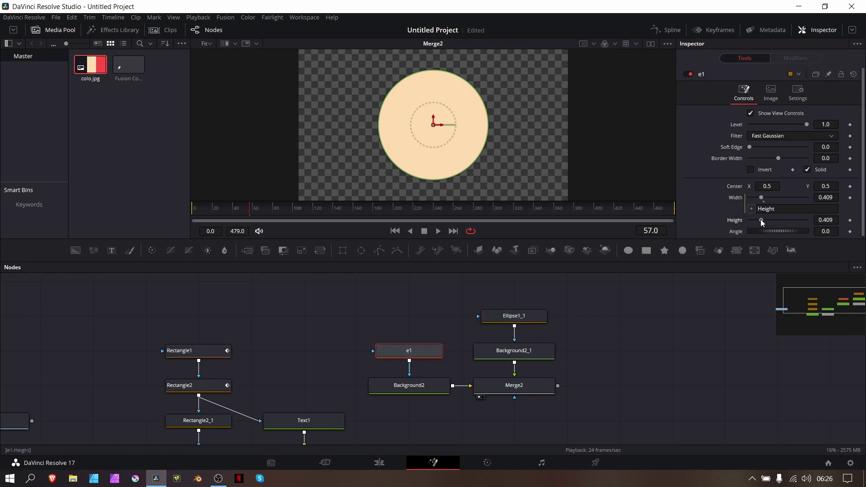
{"action": "left_click_drag", "start_coordinate": [761, 220], "coordinate": [760, 222]}
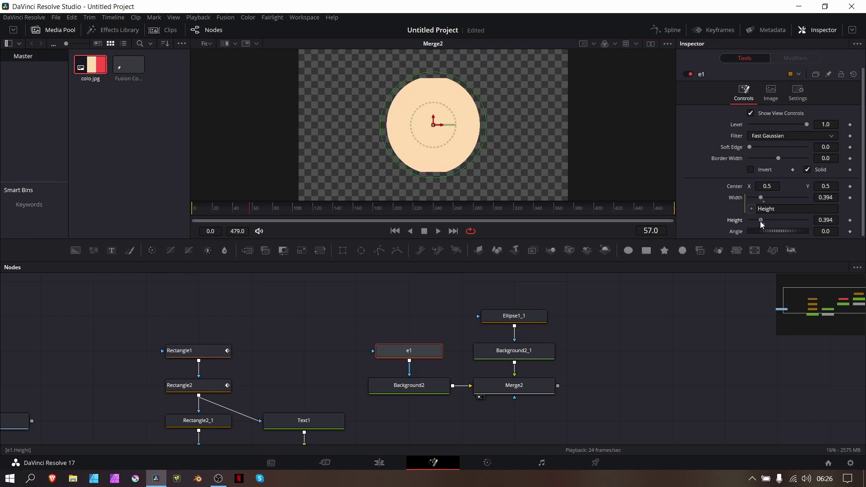
Change Ellipse1_1's height expression to "e1.Height-0.2" so the cream circle is smaller than the navy one.
{"action": "left_click", "coordinate": [491, 314]}
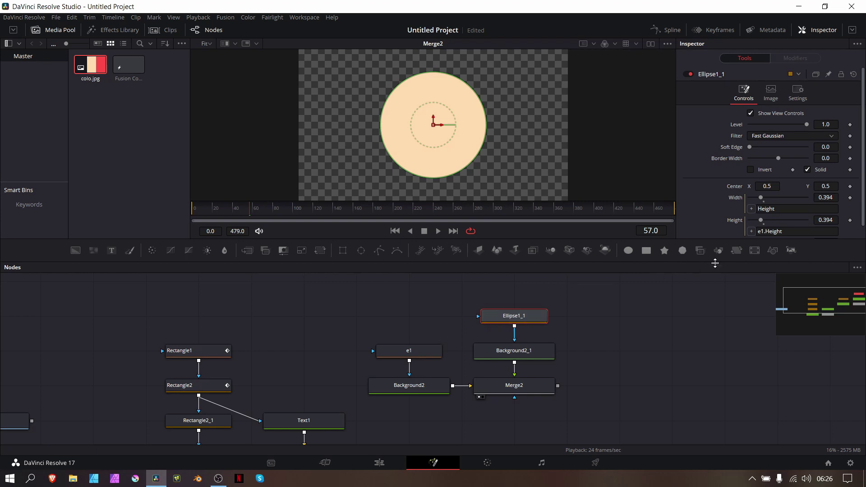
{"action": "left_click", "coordinate": [795, 231]}
{"action": "type", "text": "-0.2"}
{"action": "key", "text": "Return"}
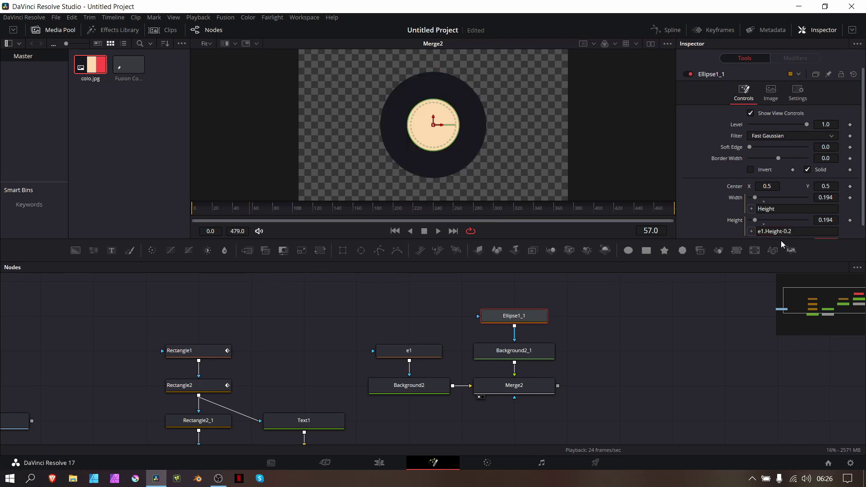
Merge the Merge1 title over the Merge2 circles and display the result at frame 43.
{"action": "left_click", "coordinate": [231, 210]}
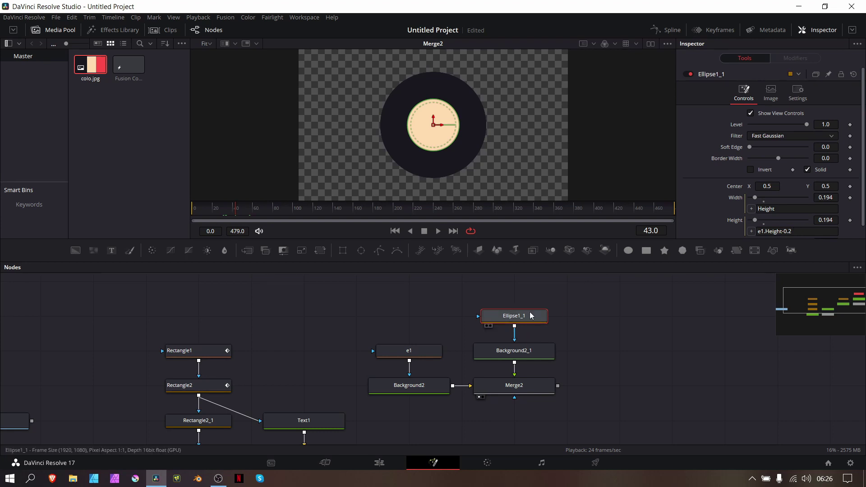
{"action": "scroll", "coordinate": [572, 354], "scroll_direction": "down", "scroll_amount": 2}
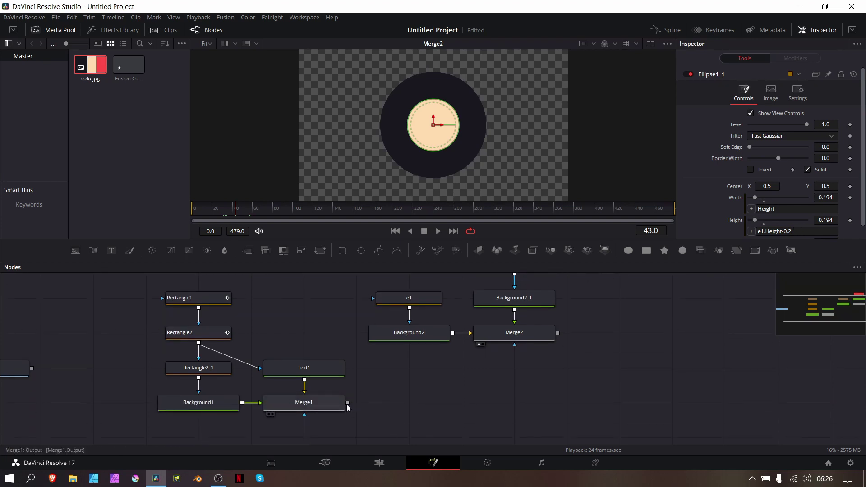
{"action": "left_click_drag", "start_coordinate": [348, 403], "coordinate": [558, 333]}
{"action": "key", "text": "1"}
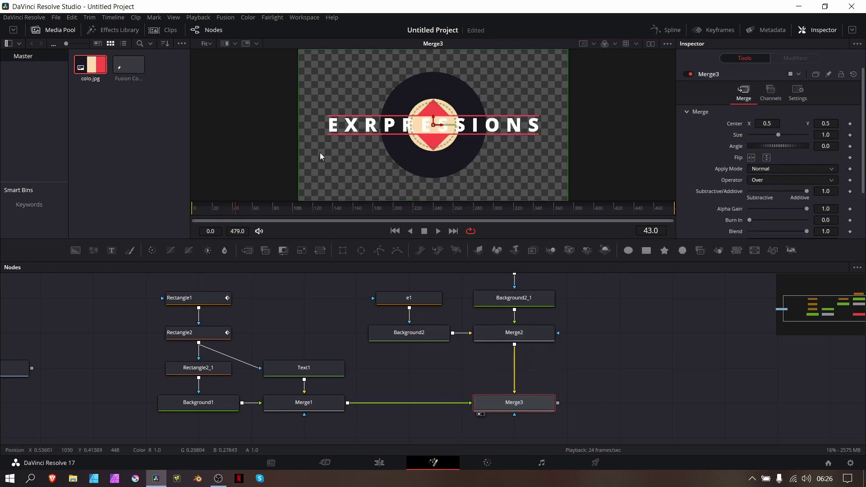
Return to frame 0 and set e1's height to 2.0.
{"action": "left_click", "coordinate": [199, 212]}
{"action": "left_click_drag", "start_coordinate": [199, 212], "coordinate": [180, 212]}
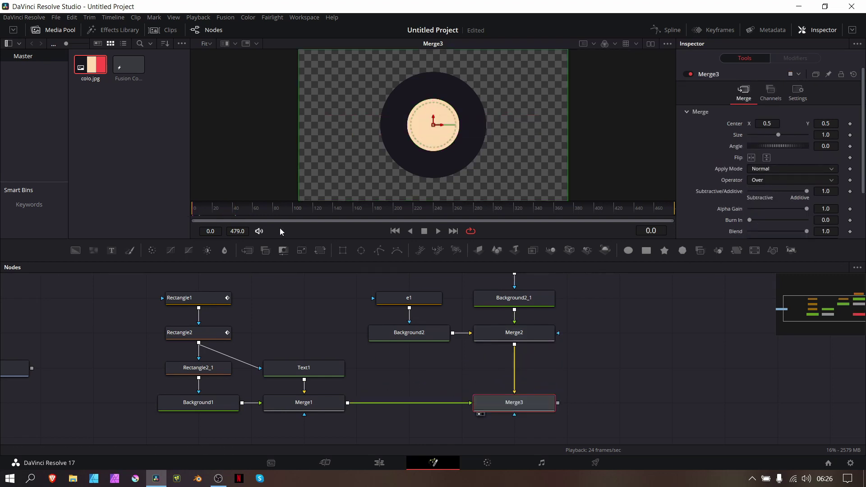
{"action": "left_click", "coordinate": [500, 330]}
{"action": "scroll", "coordinate": [497, 345], "scroll_direction": "up", "scroll_amount": 2}
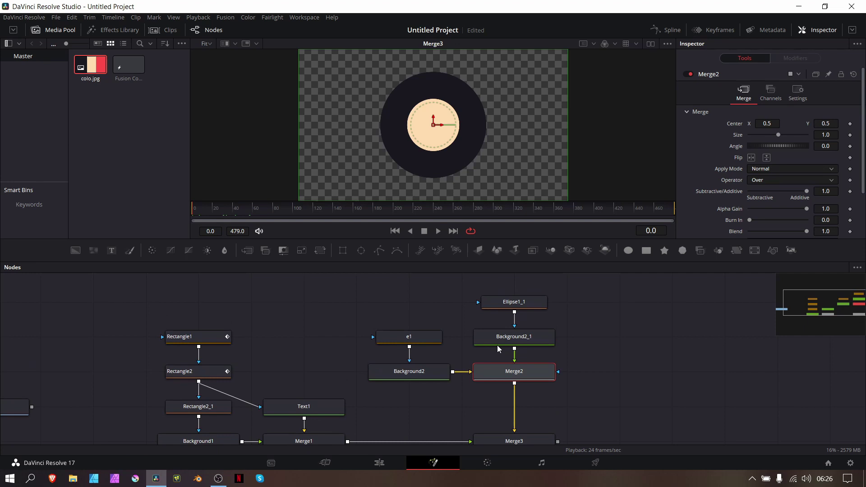
{"action": "left_click", "coordinate": [411, 338]}
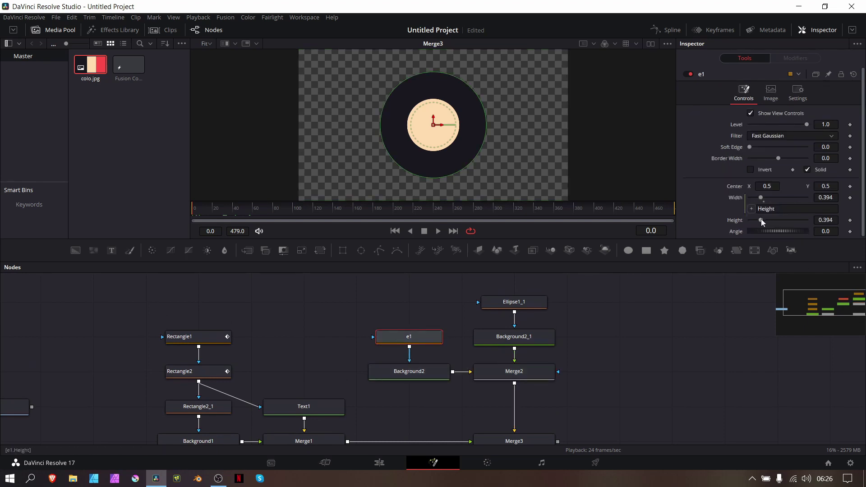
{"action": "left_click_drag", "start_coordinate": [762, 220], "coordinate": [818, 226]}
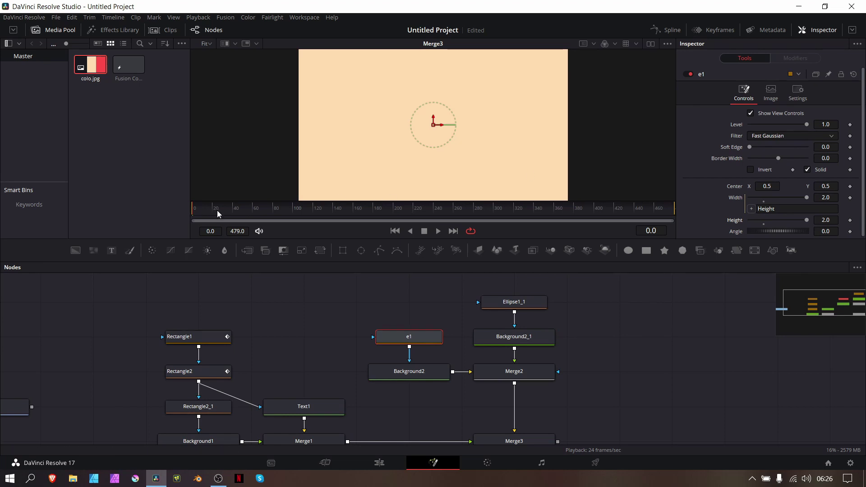
Keyframe e1's height at 2.0 on frame 35 and at 0.0 on frame 45.
{"action": "left_click_drag", "start_coordinate": [218, 211], "coordinate": [229, 213]}
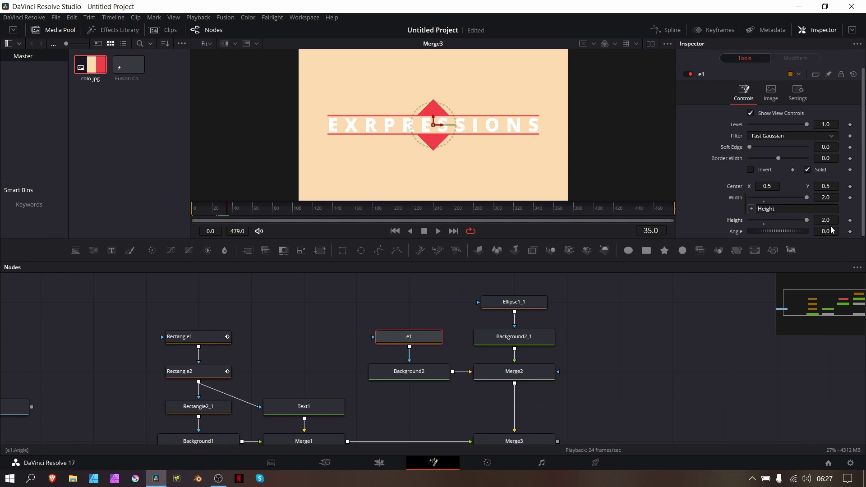
{"action": "left_click", "coordinate": [850, 221]}
{"action": "left_click_drag", "start_coordinate": [807, 220], "coordinate": [748, 220]}
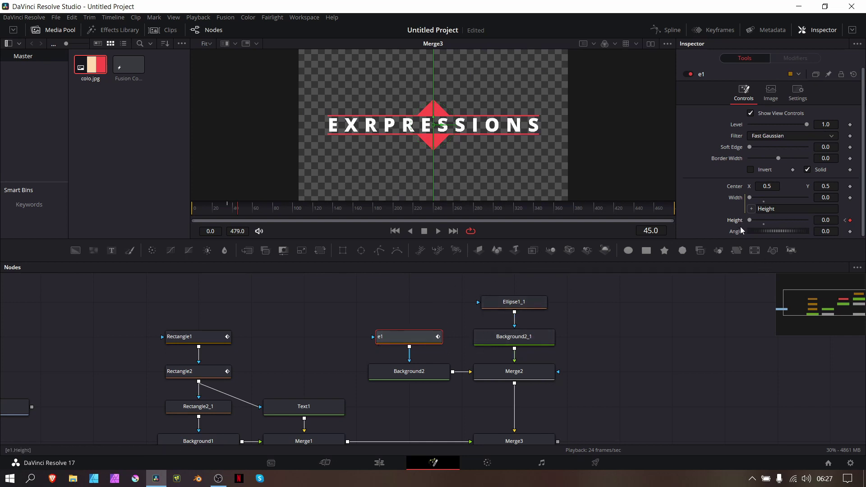
Connect Background2_1's output to Merge3's effect mask input so the cream circle masks the title.
{"action": "scroll", "coordinate": [459, 383], "scroll_direction": "down", "scroll_amount": 3}
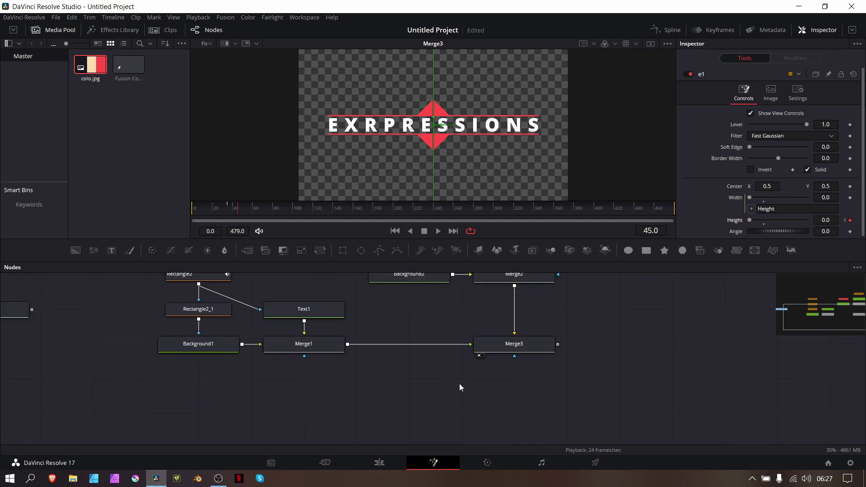
{"action": "left_click", "coordinate": [521, 345]}
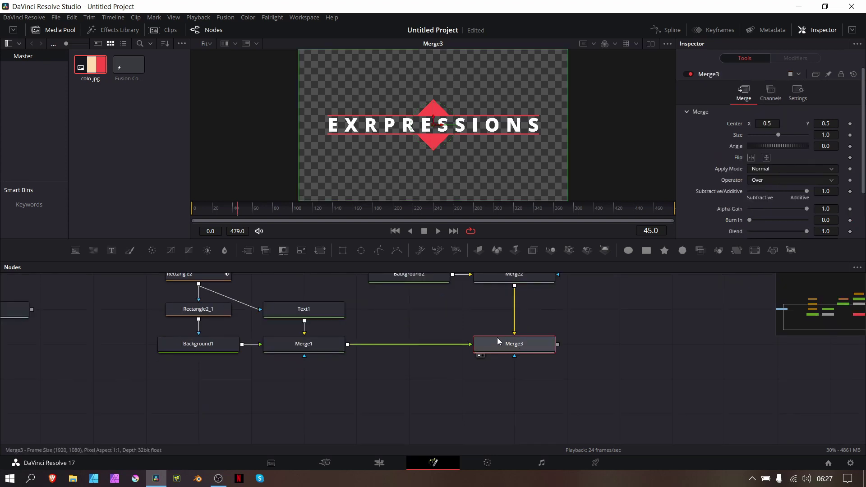
{"action": "scroll", "coordinate": [497, 337], "scroll_direction": "up", "scroll_amount": 1}
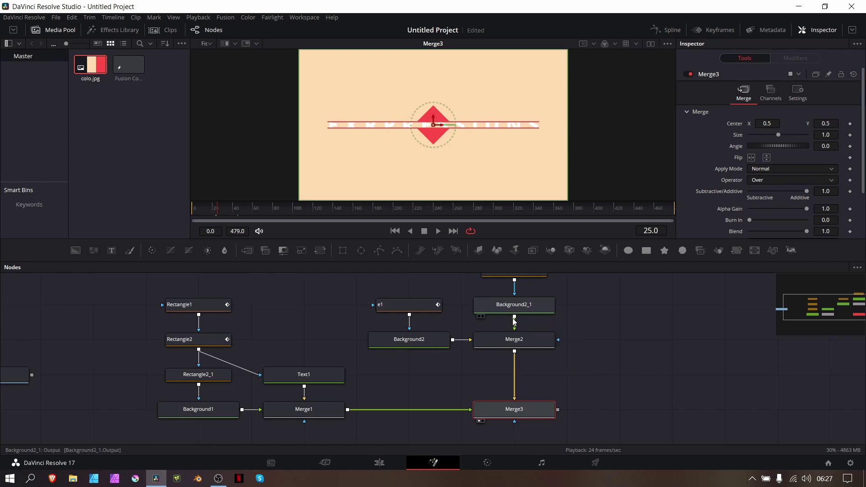
{"action": "left_click_drag", "start_coordinate": [514, 316], "coordinate": [508, 330]}
{"action": "left_click_drag", "start_coordinate": [508, 332], "coordinate": [490, 415]}
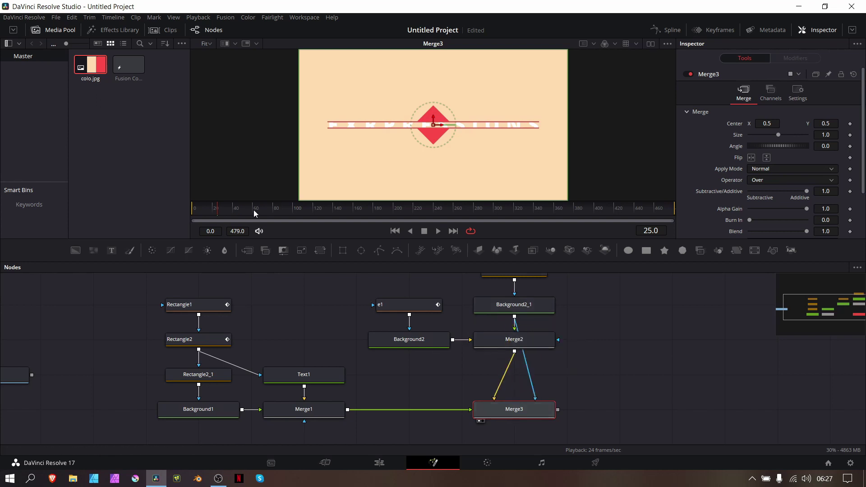
Play the composition from the first frame to check the title masked by the shrinking circles.
{"action": "left_click_drag", "start_coordinate": [254, 212], "coordinate": [138, 212]}
{"action": "key", "text": "space"}
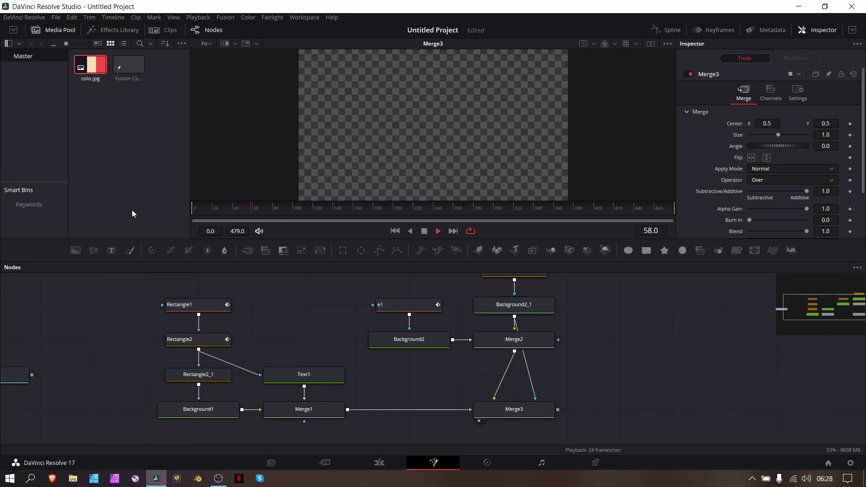
{"action": "key", "text": "space"}
{"action": "scroll", "coordinate": [608, 353], "scroll_direction": "right", "scroll_amount": 4}
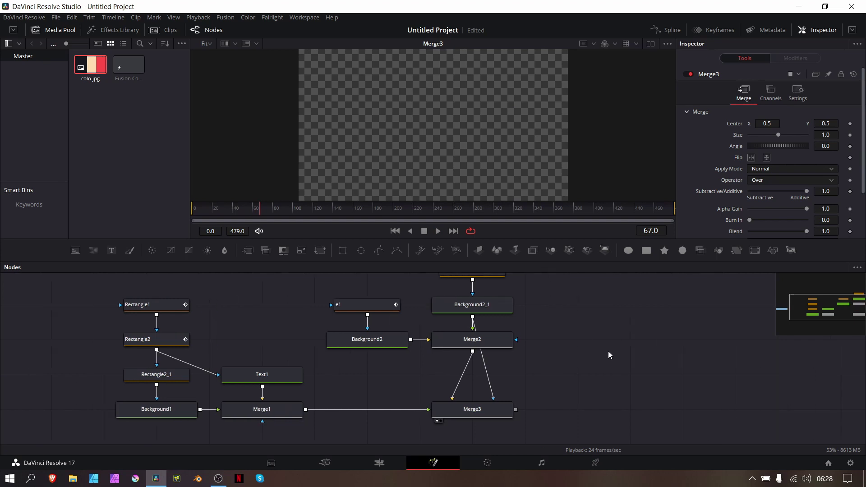
Paste a copy of e1 and Background2 beside the Merge2 branch and reset the copied ellipse's height to its default.
{"action": "scroll", "coordinate": [594, 339], "scroll_direction": "up", "scroll_amount": 2}
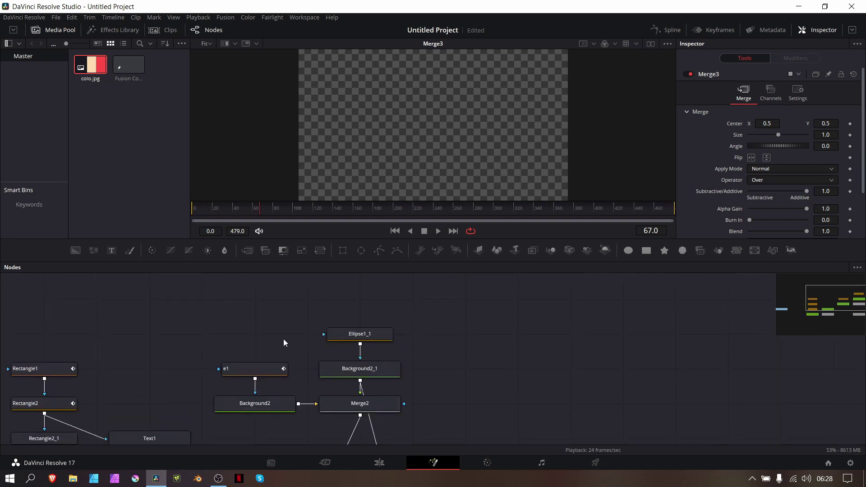
{"action": "left_click_drag", "start_coordinate": [259, 364], "coordinate": [257, 408]}
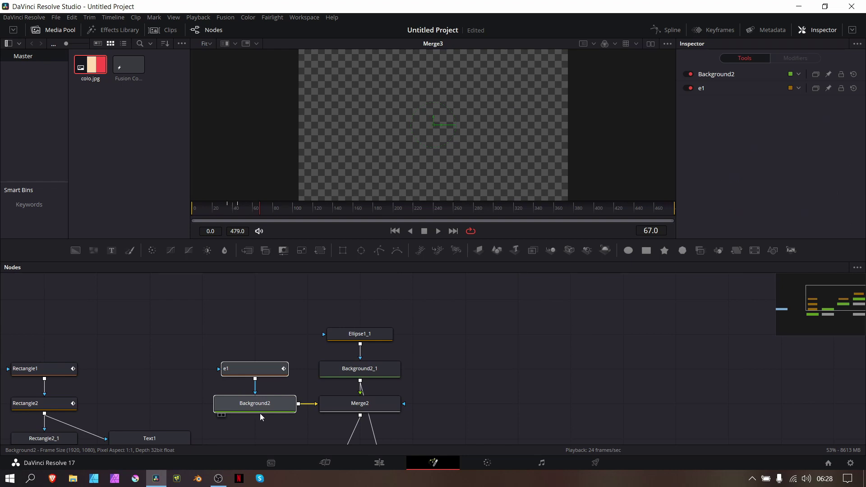
{"action": "key", "text": "ctrl+c"}
{"action": "left_click", "coordinate": [552, 351]}
{"action": "key", "text": "ctrl+v"}
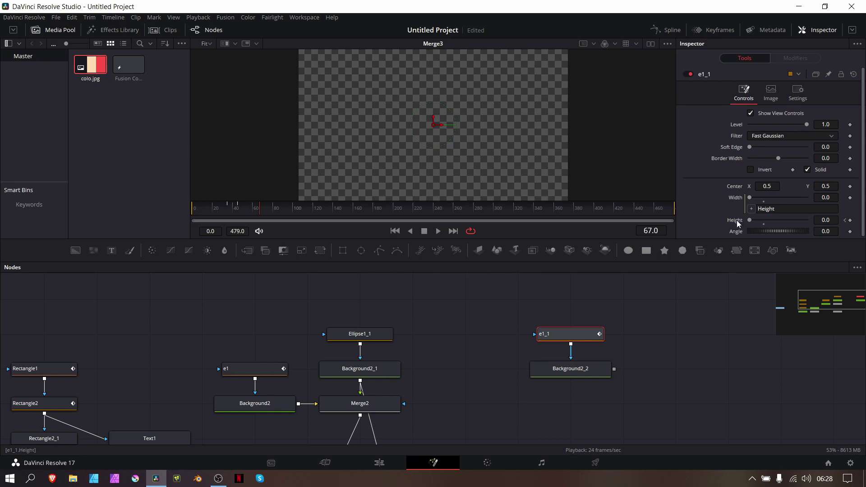
{"action": "double_click", "coordinate": [737, 221]}
Delete the copied Background2_2 node, keeping its ellipse e1_1.
{"action": "left_click", "coordinate": [554, 367]}
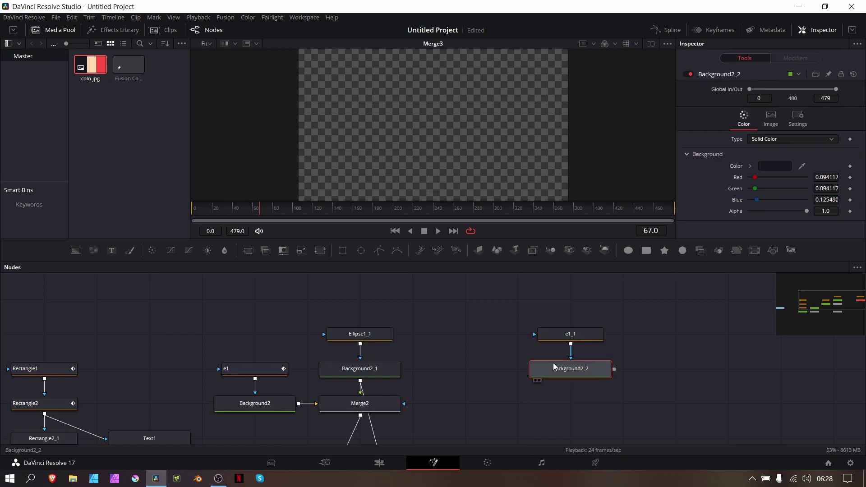
{"action": "scroll", "coordinate": [202, 381], "scroll_direction": "left", "scroll_amount": 3}
{"action": "scroll", "coordinate": [202, 382], "scroll_direction": "down", "scroll_amount": 2}
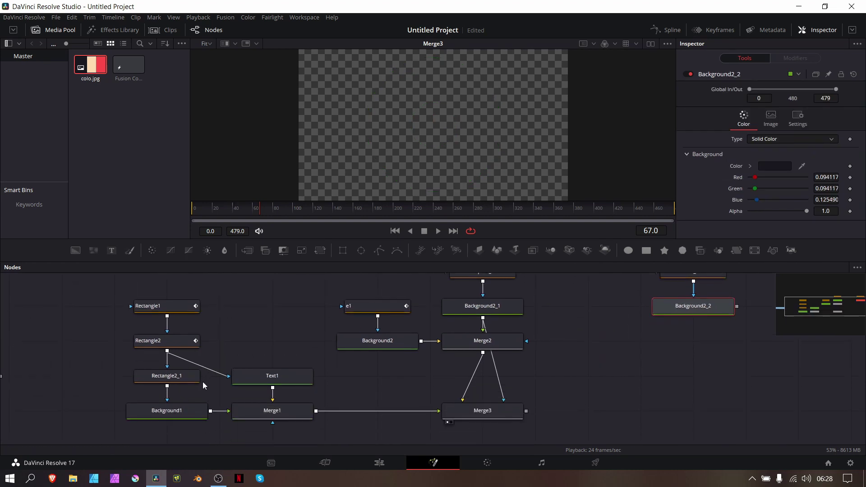
{"action": "scroll", "coordinate": [653, 282], "scroll_direction": "up", "scroll_amount": 1}
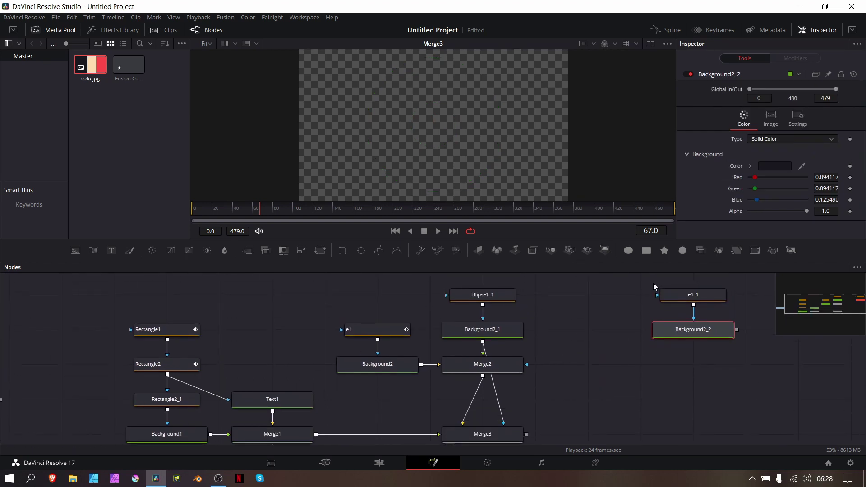
{"action": "left_click", "coordinate": [698, 293]}
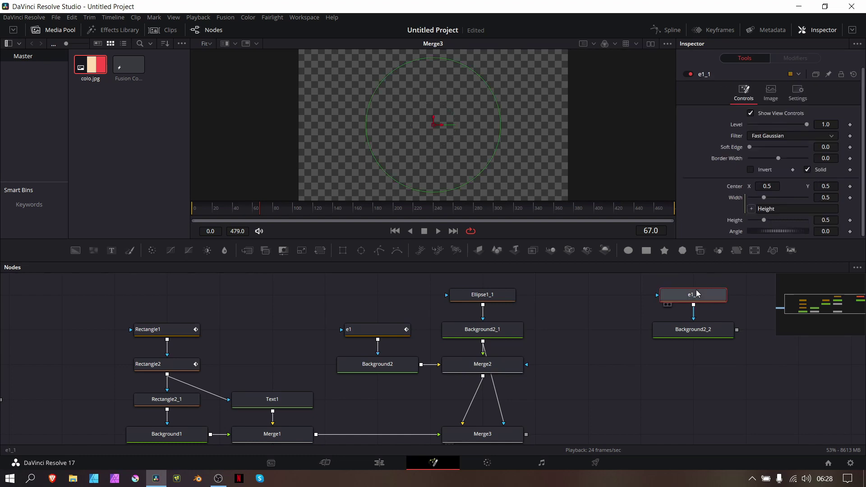
{"action": "left_click", "coordinate": [682, 334]}
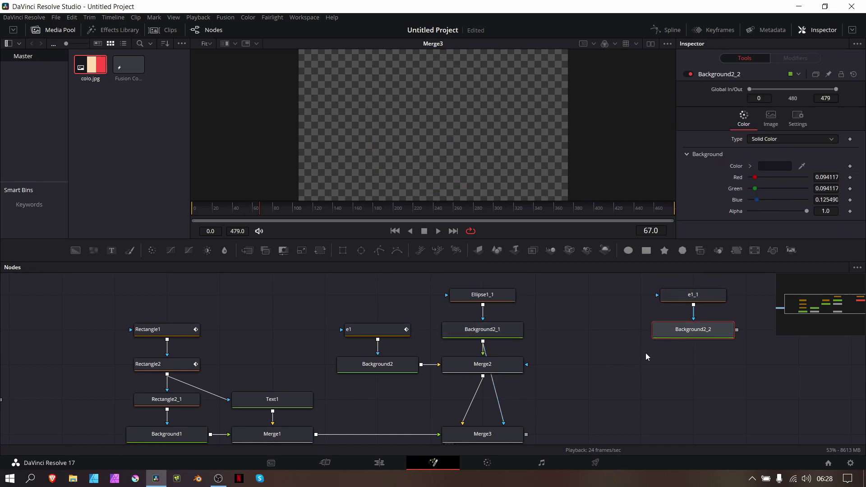
{"action": "key", "text": "Delete"}
Paste a copy of the red Background1 below e1_1 and connect e1_1 to it as its mask.
{"action": "scroll", "coordinate": [298, 353], "scroll_direction": "down", "scroll_amount": 2}
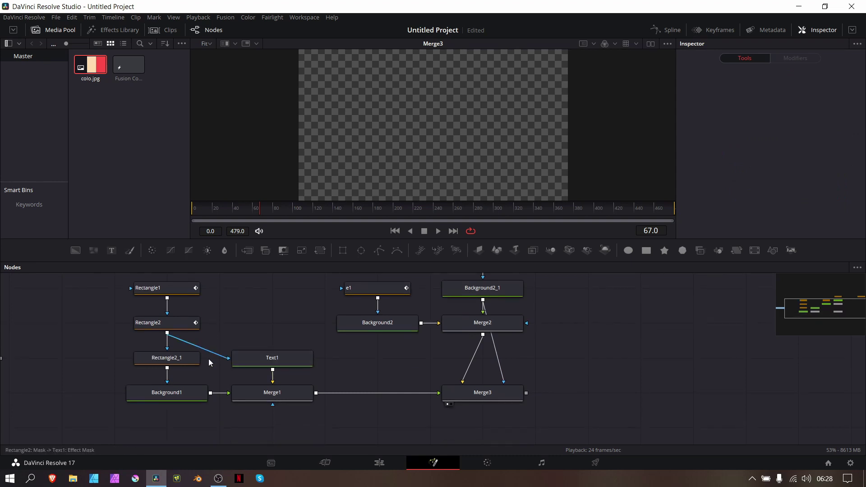
{"action": "left_click", "coordinate": [185, 392]}
{"action": "left_click_drag", "start_coordinate": [185, 391], "coordinate": [137, 391]}
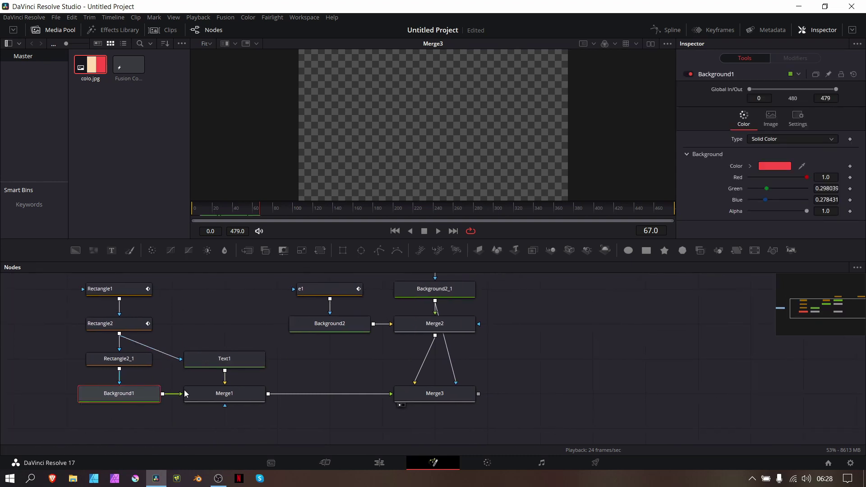
{"action": "scroll", "coordinate": [635, 408], "scroll_direction": "up", "scroll_amount": 4}
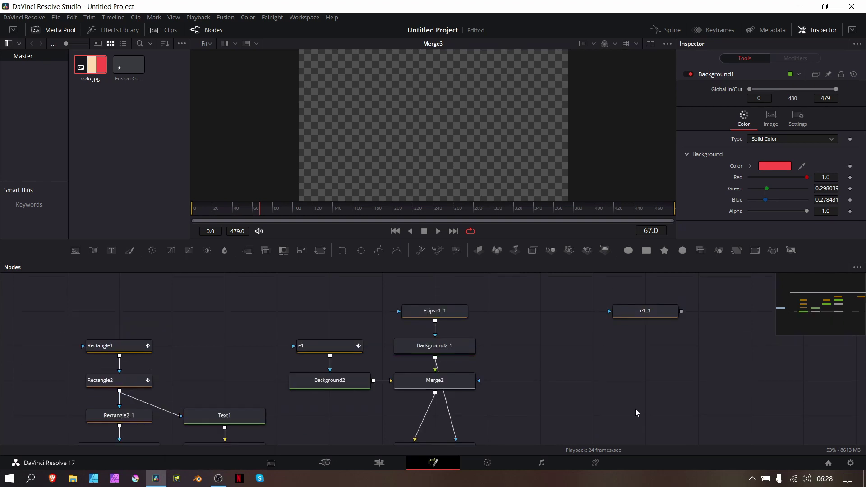
{"action": "key", "text": "ctrl+v"}
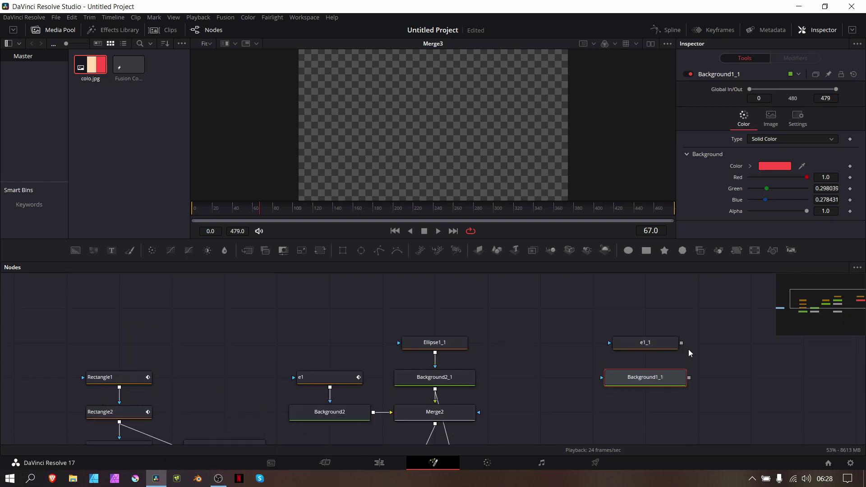
{"action": "left_click_drag", "start_coordinate": [681, 344], "coordinate": [672, 372]}
Merge the red Background1_1 over Merge3's output and show the new merge in the viewer.
{"action": "scroll", "coordinate": [672, 372], "scroll_direction": "down", "scroll_amount": 3}
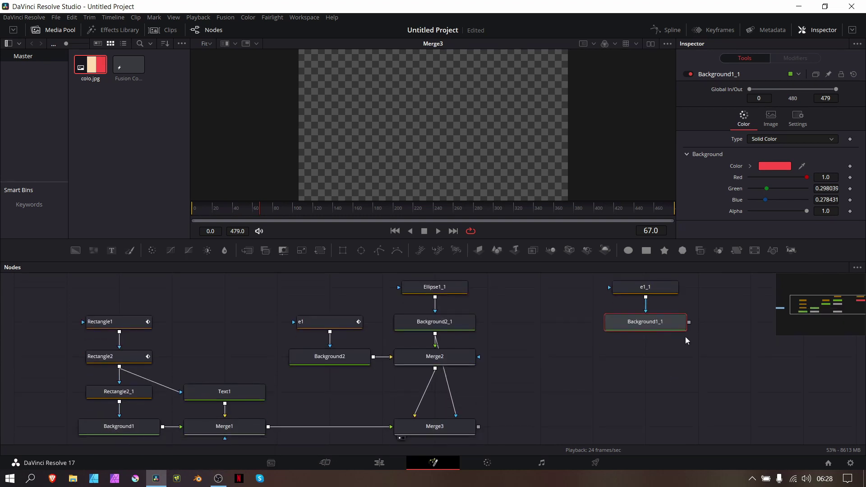
{"action": "scroll", "coordinate": [674, 340], "scroll_direction": "down", "scroll_amount": 2}
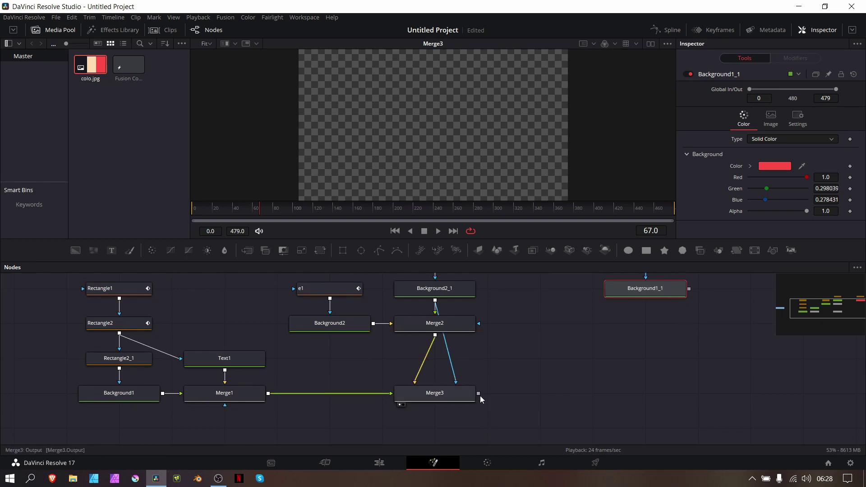
{"action": "left_click_drag", "start_coordinate": [478, 393], "coordinate": [694, 288]}
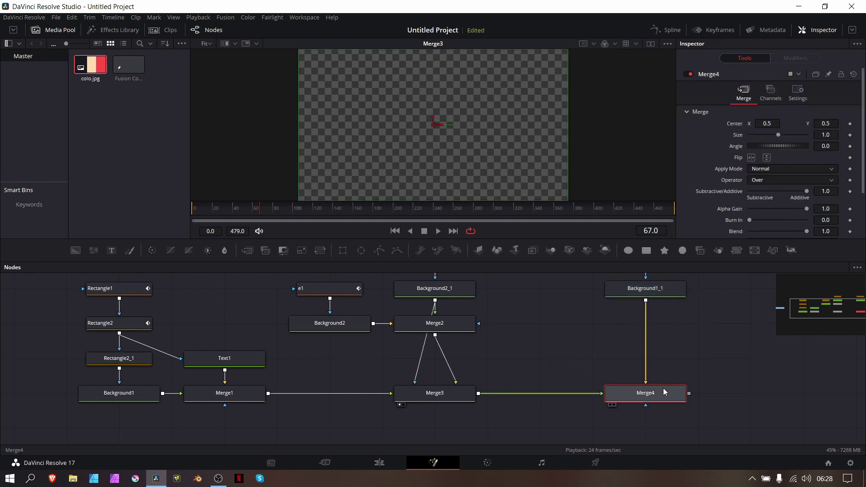
{"action": "left_click_drag", "start_coordinate": [665, 393], "coordinate": [466, 116]}
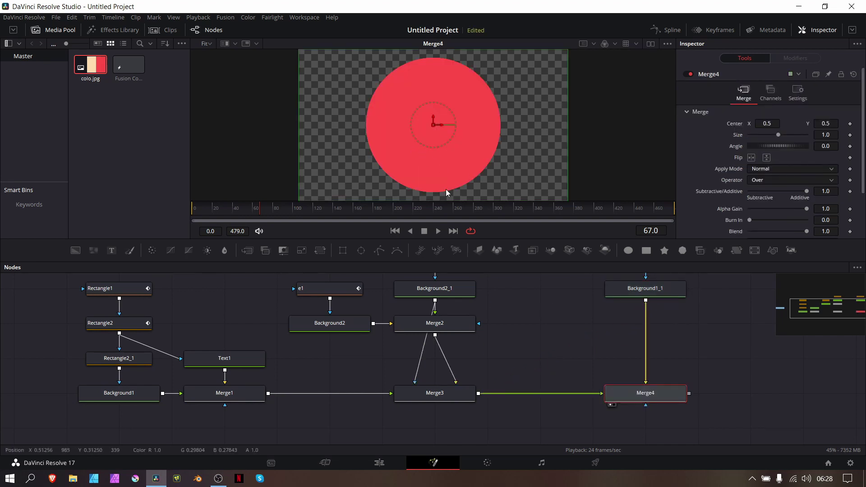
Add an expression to e1_1's height and enter e1.Heigth.
{"action": "scroll", "coordinate": [446, 189], "scroll_direction": "up", "scroll_amount": 2}
{"action": "scroll", "coordinate": [446, 188], "scroll_direction": "down", "scroll_amount": 4}
{"action": "scroll", "coordinate": [589, 299], "scroll_direction": "up", "scroll_amount": 2}
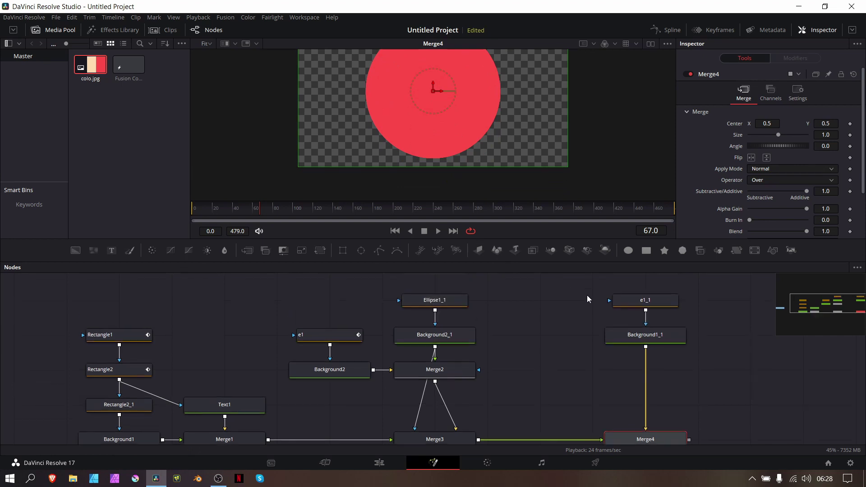
{"action": "left_click", "coordinate": [662, 303]}
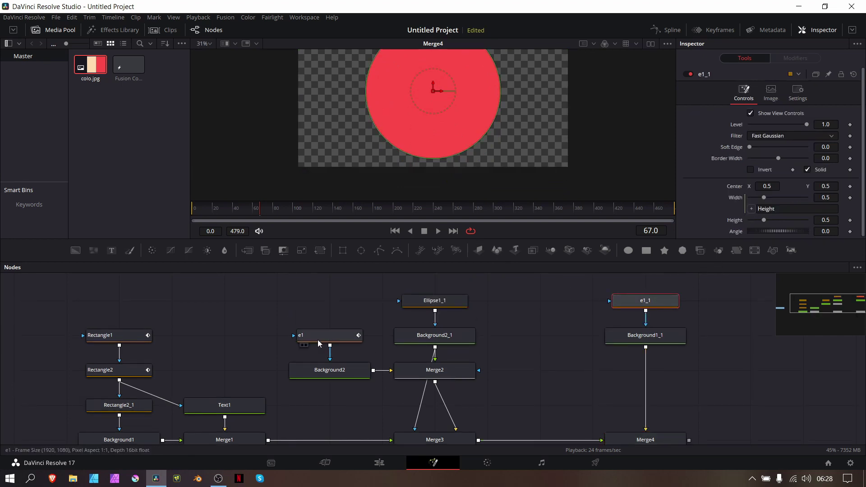
{"action": "right_click", "coordinate": [738, 221]}
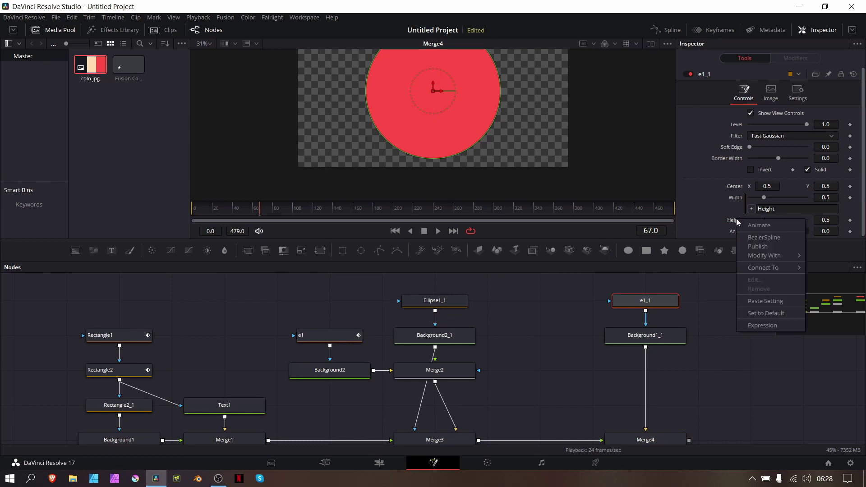
{"action": "left_click", "coordinate": [752, 328]}
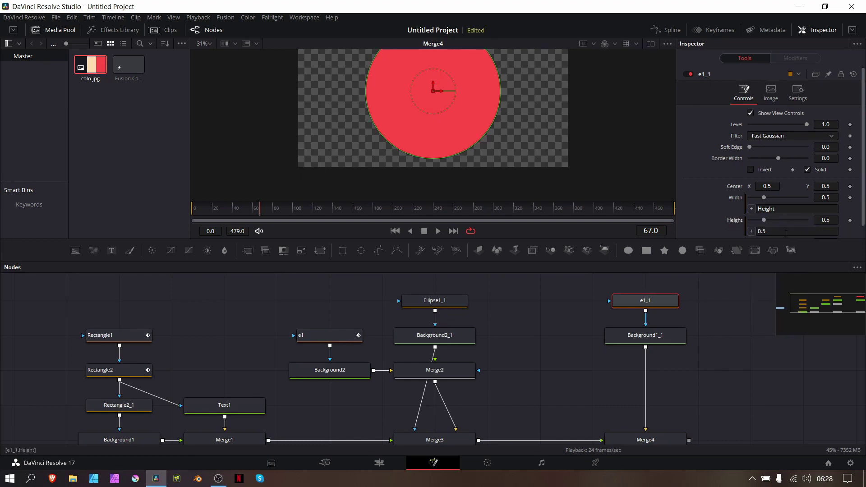
{"action": "left_click_drag", "start_coordinate": [776, 232], "coordinate": [729, 232]}
{"action": "type", "text": "e1.Heigth"}
{"action": "key", "text": "Return"}
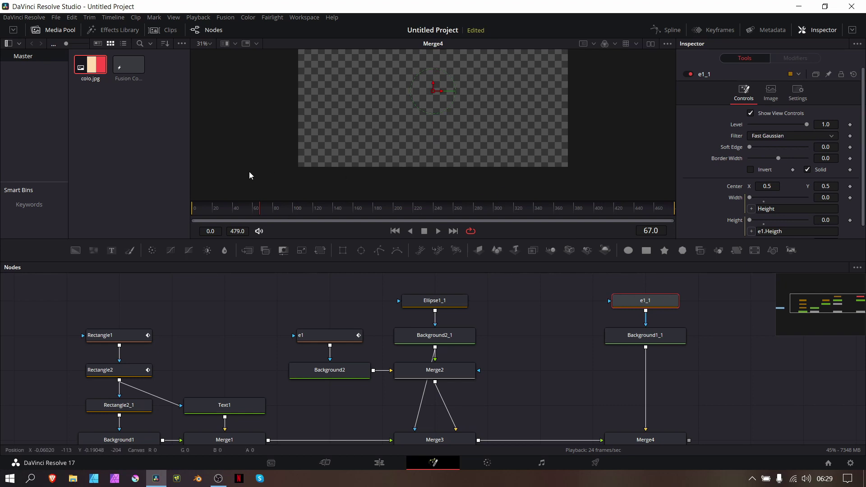
Change e1_1's height expression to 1-e1.Height, correcting the misspelled property name.
{"action": "mouse_move", "coordinate": [250, 208]}
{"action": "left_mouse_down"}
{"action": "mouse_move", "coordinate": [227, 207]}
{"action": "mouse_move", "coordinate": [252, 206]}
{"action": "left_mouse_up"}
{"action": "left_click", "coordinate": [758, 231]}
{"action": "type", "text": "1-"}
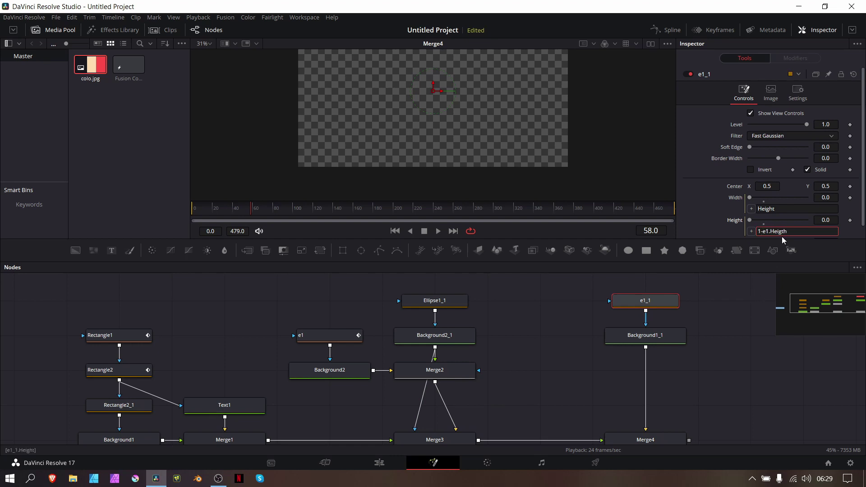
{"action": "key", "text": "Return"}
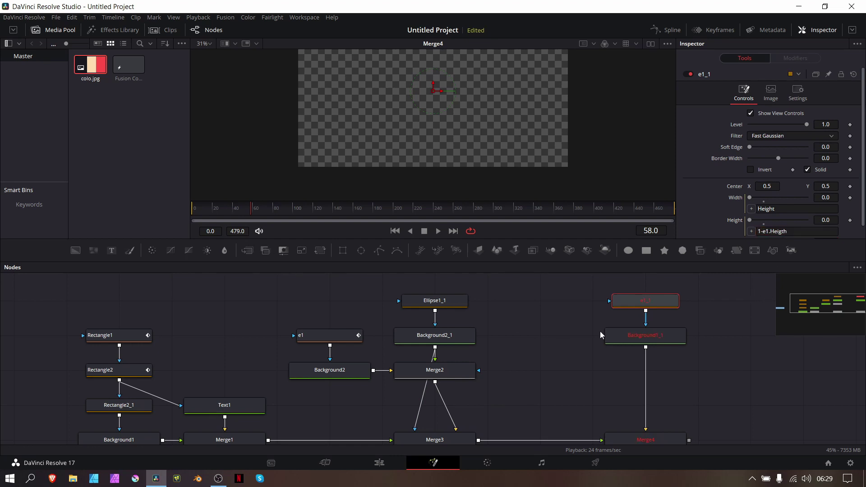
{"action": "left_click", "coordinate": [787, 231]}
{"action": "key", "text": "Return"}
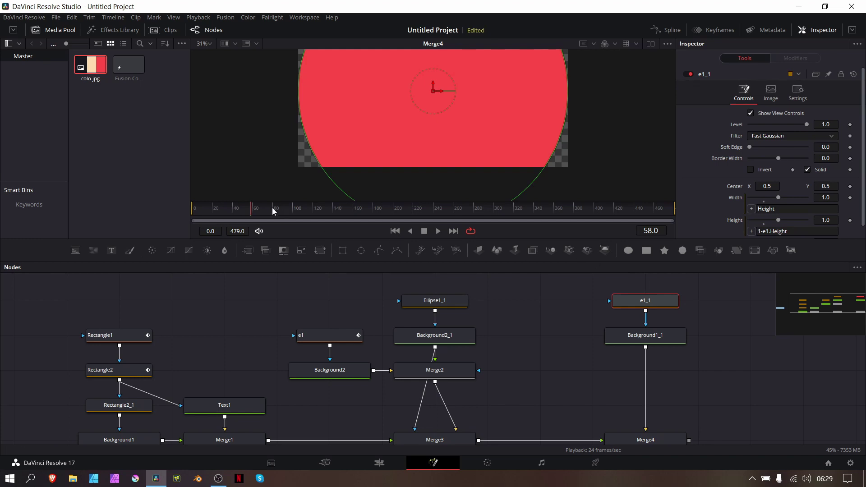
Play the composition from the first frame to check how the red circle grows over the title.
{"action": "left_click_drag", "start_coordinate": [271, 208], "coordinate": [183, 218]}
{"action": "key", "text": "space"}
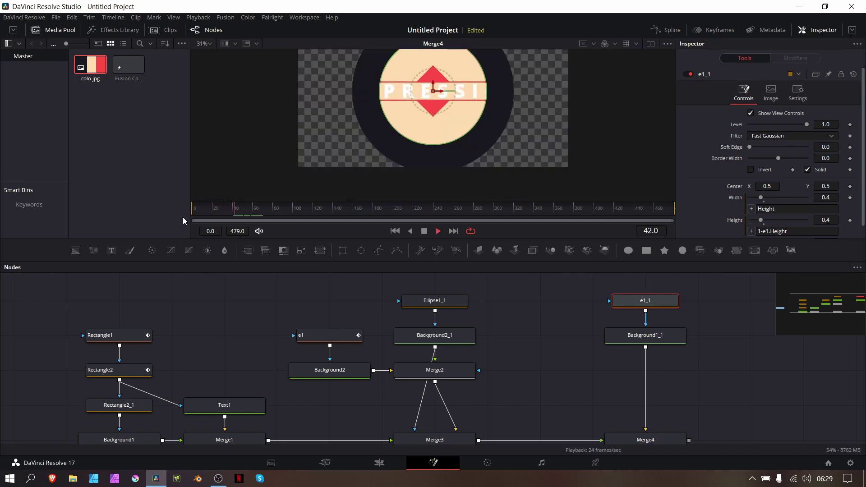
{"action": "left_click", "coordinate": [605, 273]}
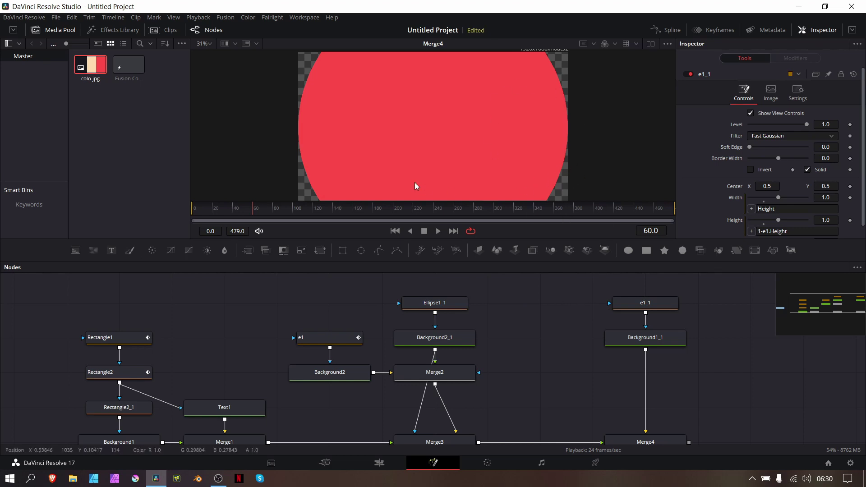
Extend e1_1's height expression to 1-e1.Height+0.2 so the red circle fills the frame.
{"action": "left_click", "coordinate": [643, 303]}
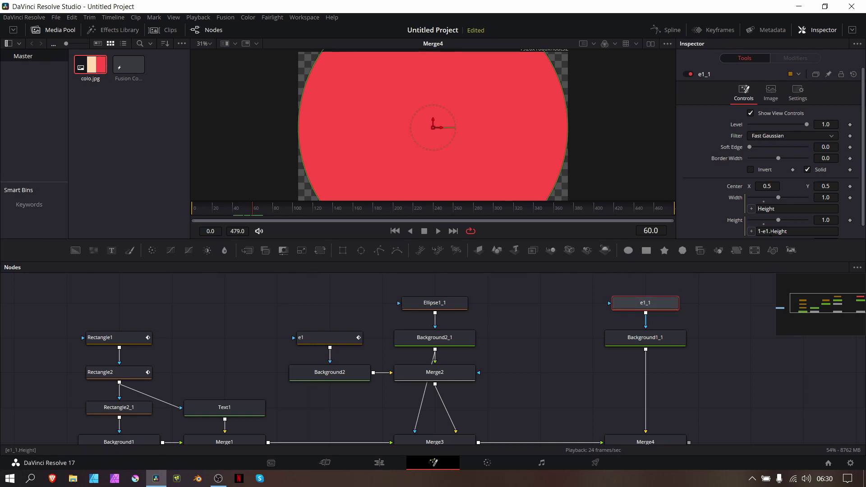
{"action": "left_click", "coordinate": [795, 231]}
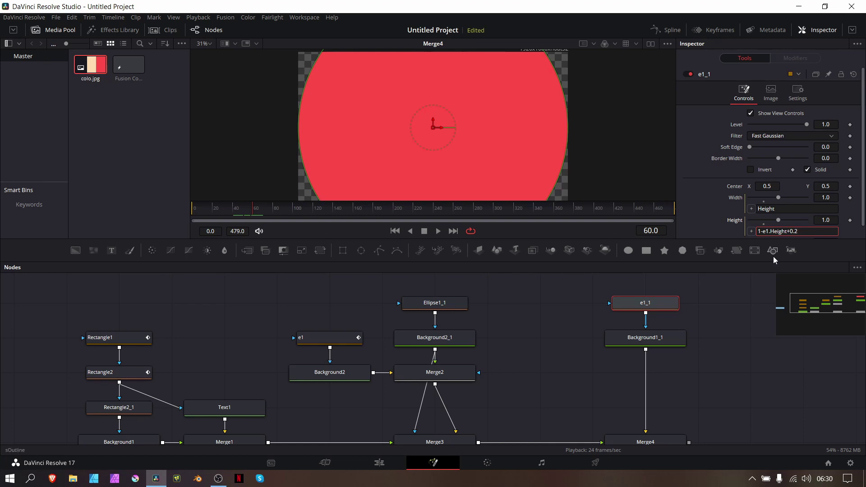
{"action": "key", "text": "Return"}
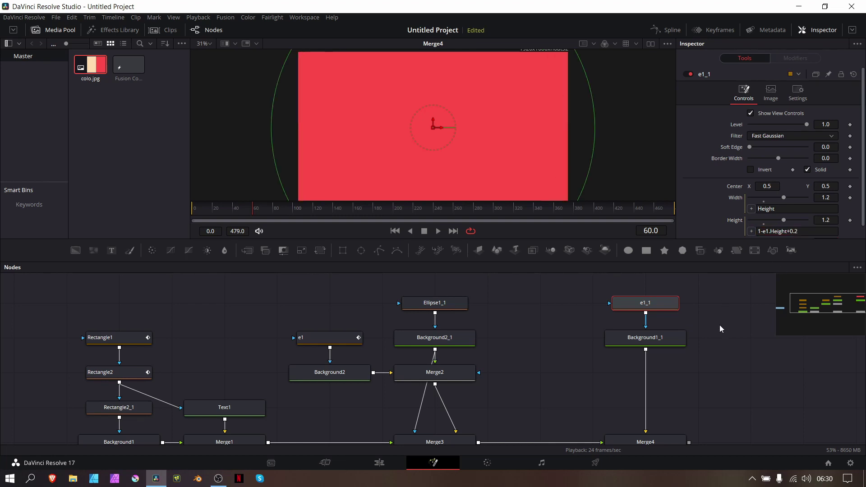
Play the composition from frame 0 and scrub to frame 48 to check the red circle's frame coverage.
{"action": "left_click_drag", "start_coordinate": [253, 211], "coordinate": [187, 205]}
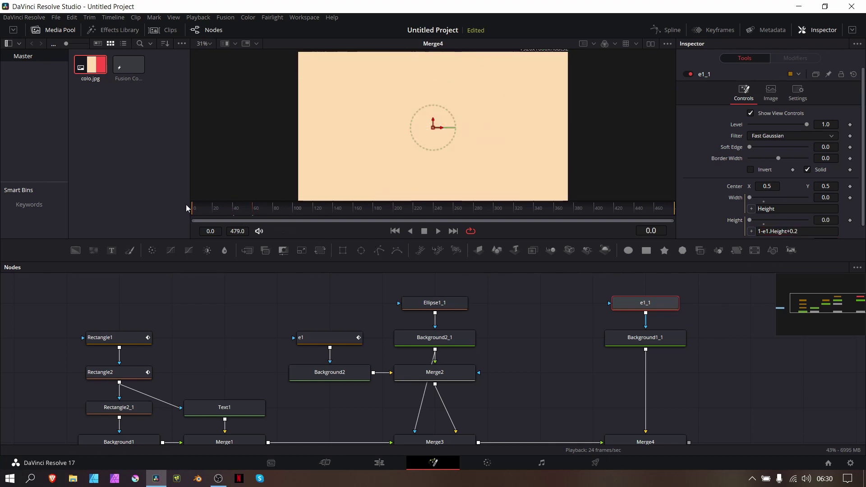
{"action": "key", "text": "space"}
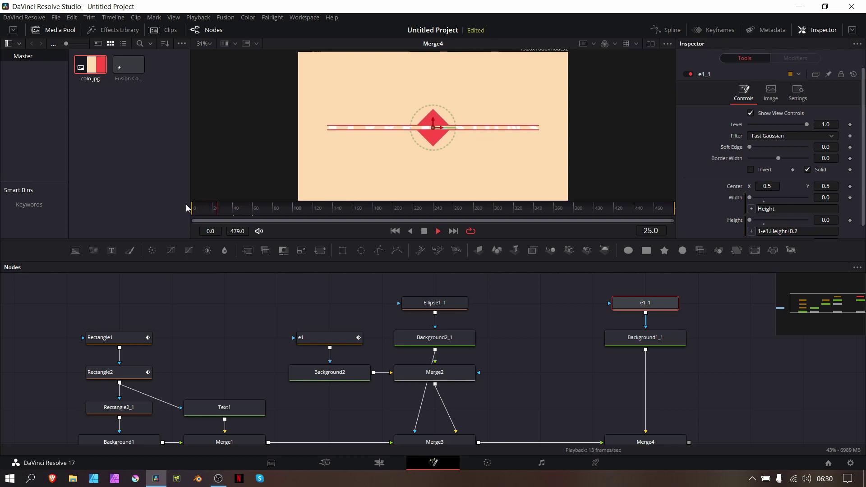
{"action": "key", "text": "space"}
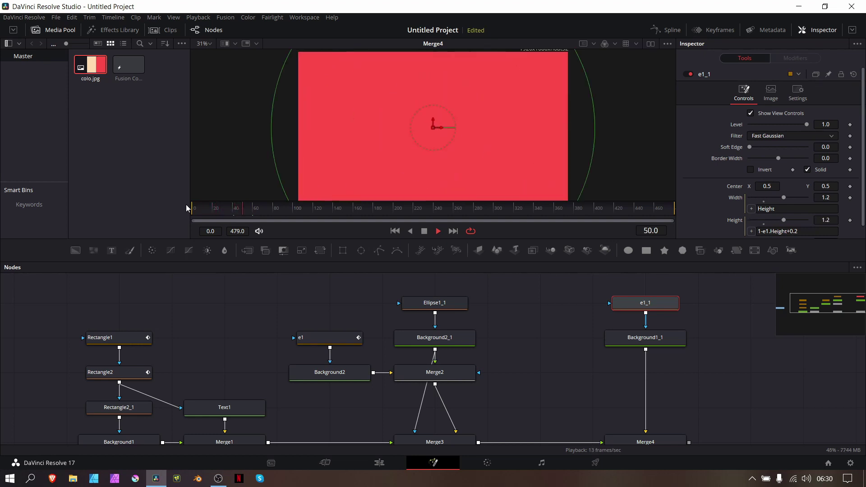
{"action": "left_click", "coordinate": [485, 313]}
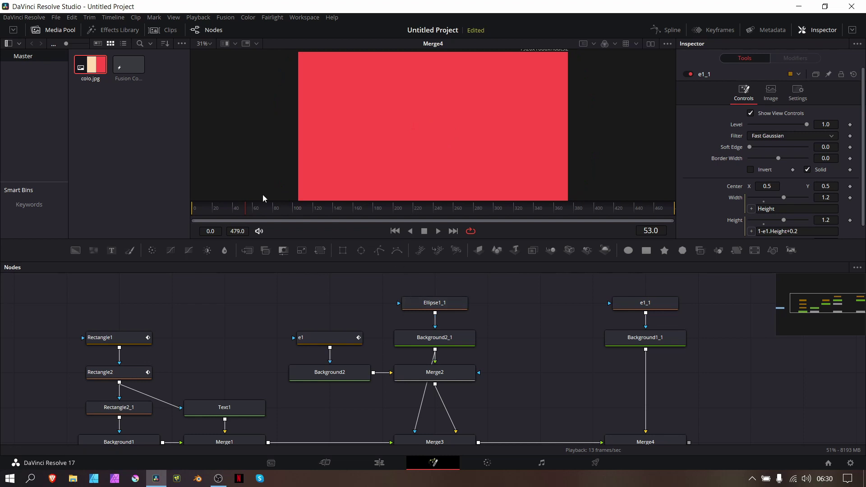
{"action": "left_click_drag", "start_coordinate": [226, 209], "coordinate": [241, 213]}
{"action": "scroll", "coordinate": [574, 394], "scroll_direction": "right", "scroll_amount": 3}
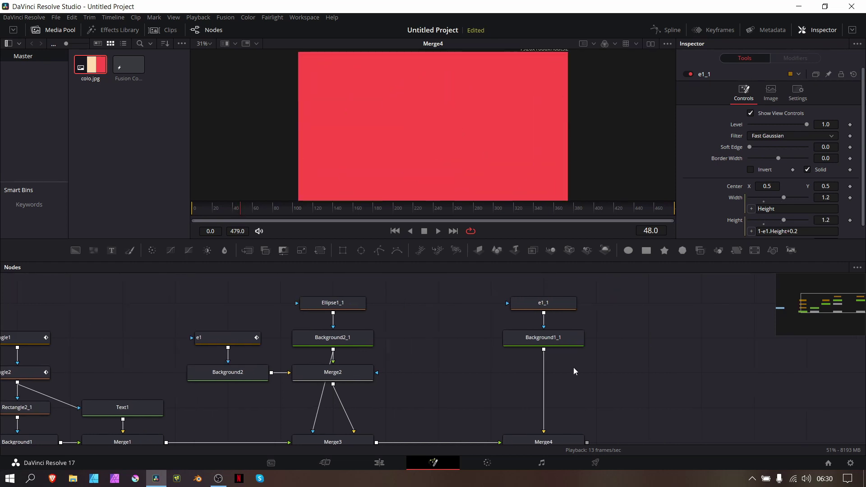
{"action": "scroll", "coordinate": [572, 367], "scroll_direction": "down", "scroll_amount": 2}
{"action": "scroll", "coordinate": [573, 367], "scroll_direction": "left", "scroll_amount": 4}
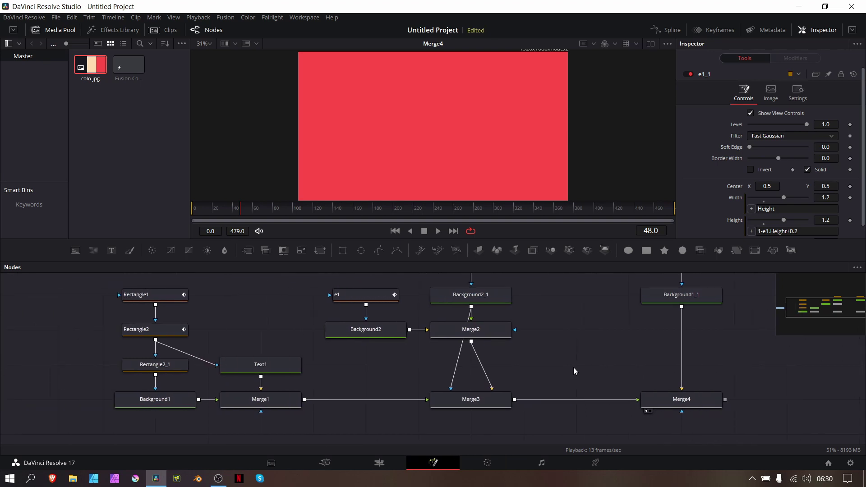
Review the node graph from the rectangle masks through e1 and e1_1 to the final Merge4.
{"action": "left_click_drag", "start_coordinate": [93, 288], "coordinate": [138, 365]}
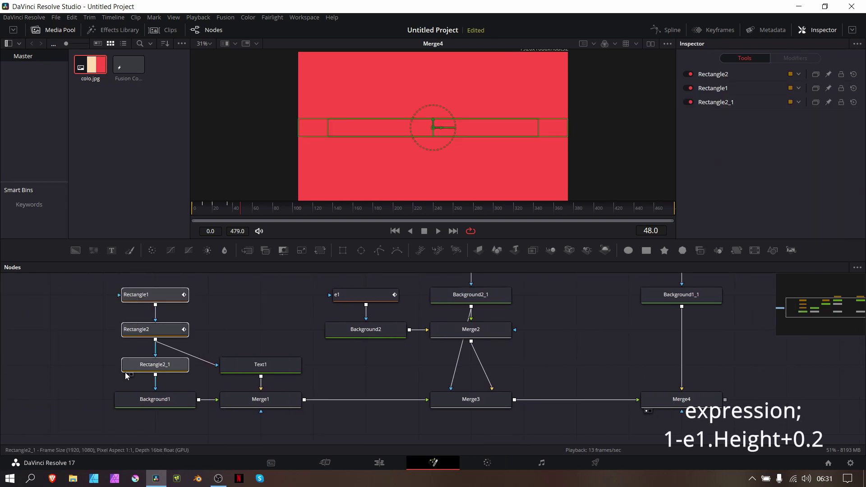
{"action": "left_click", "coordinate": [231, 310]}
{"action": "scroll", "coordinate": [281, 351], "scroll_direction": "up", "scroll_amount": 3}
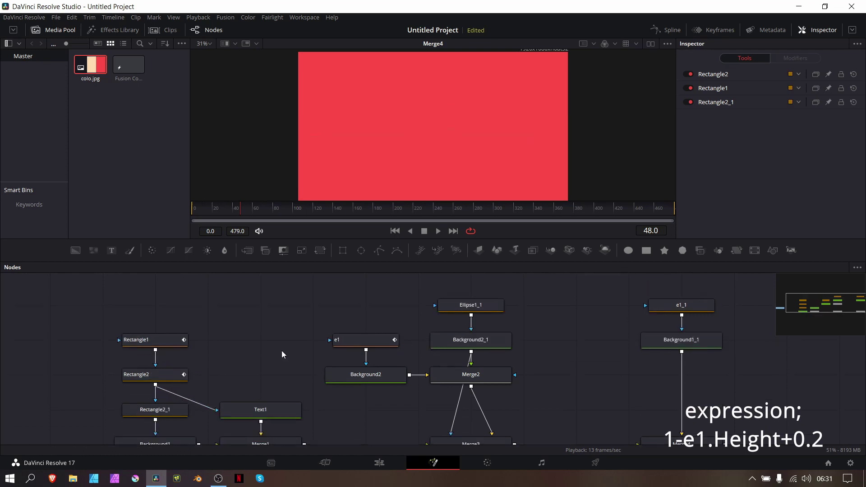
{"action": "left_click", "coordinate": [366, 346]}
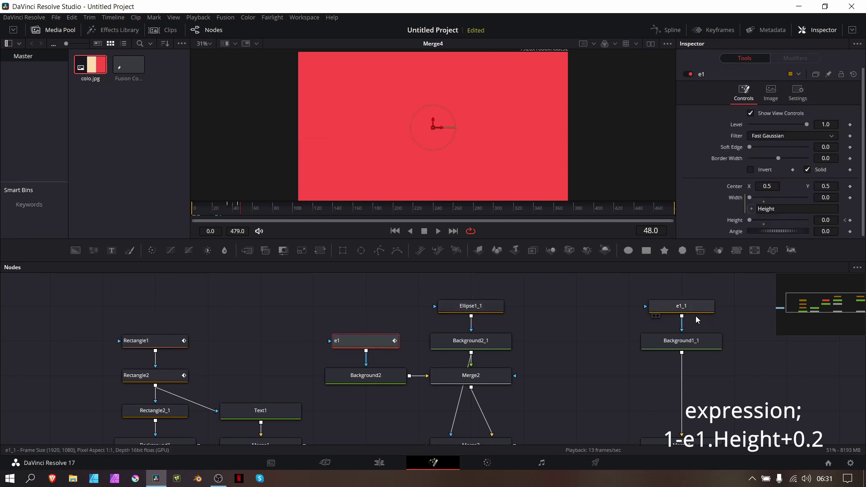
{"action": "scroll", "coordinate": [704, 331], "scroll_direction": "right", "scroll_amount": 5}
{"action": "scroll", "coordinate": [704, 331], "scroll_direction": "down", "scroll_amount": 4}
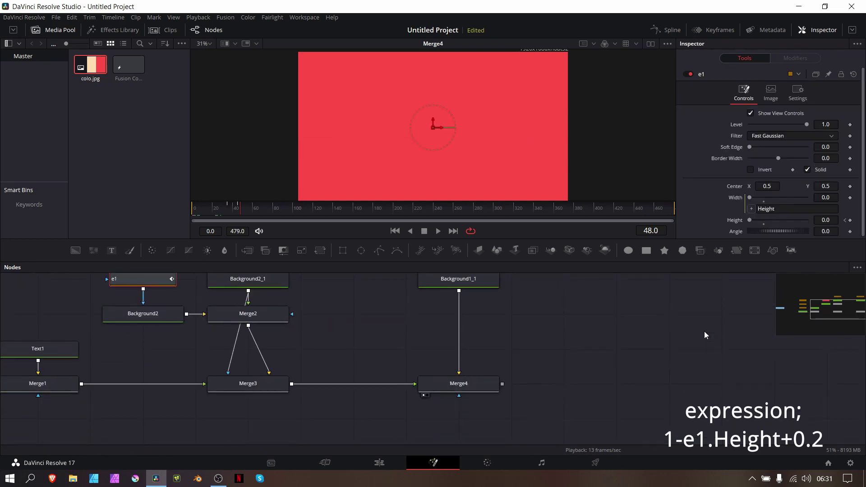
{"action": "scroll", "coordinate": [705, 332], "scroll_direction": "up", "scroll_amount": 2}
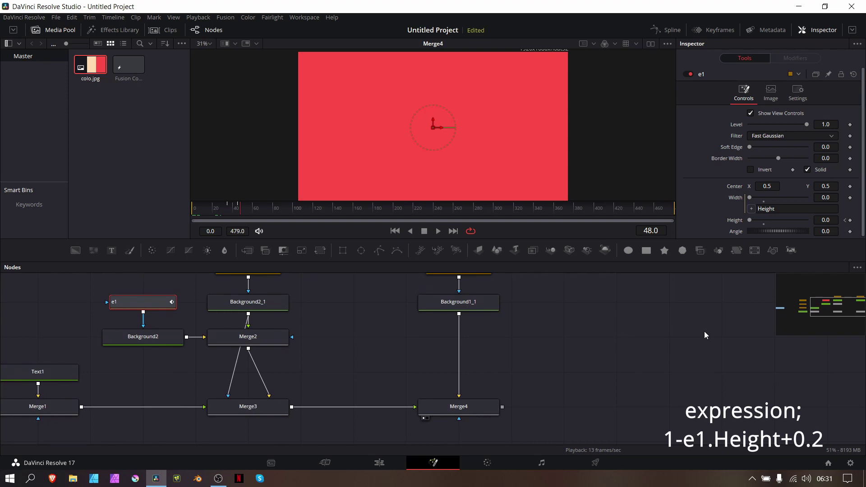
{"action": "left_click", "coordinate": [432, 302]}
{"action": "scroll", "coordinate": [432, 302], "scroll_direction": "up", "scroll_amount": 3}
{"action": "left_click", "coordinate": [432, 302]}
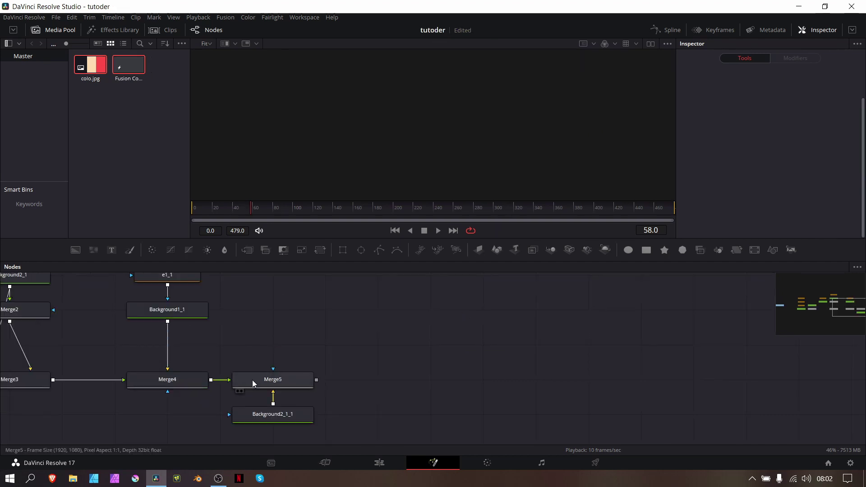
Display Merge5 in the viewer and move the playhead to frame 56.
{"action": "left_click", "coordinate": [252, 381]}
{"action": "left_click_drag", "start_coordinate": [297, 168], "coordinate": [297, 167]}
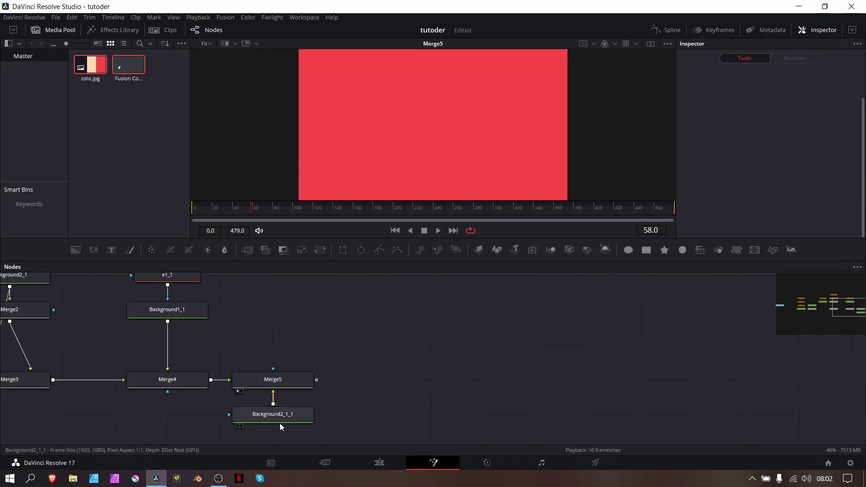
{"action": "left_click_drag", "start_coordinate": [235, 213], "coordinate": [248, 221]}
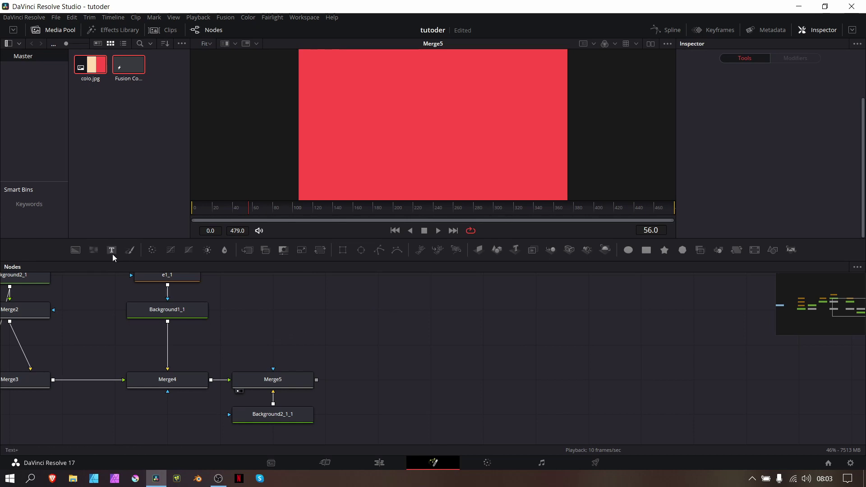
Add a separate Text+ node, show it in the viewer, and enter the text CUT.
{"action": "left_click_drag", "start_coordinate": [113, 251], "coordinate": [422, 163]}
{"action": "left_click", "coordinate": [718, 184]}
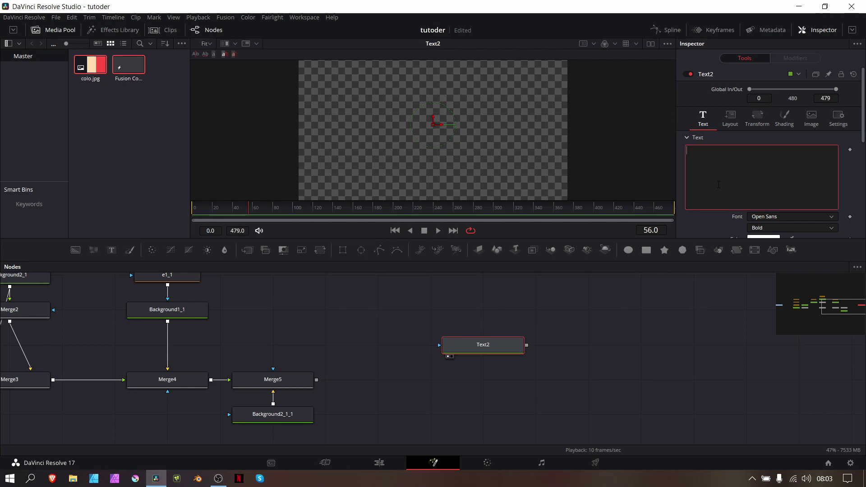
{"action": "type", "text": "CUT"}
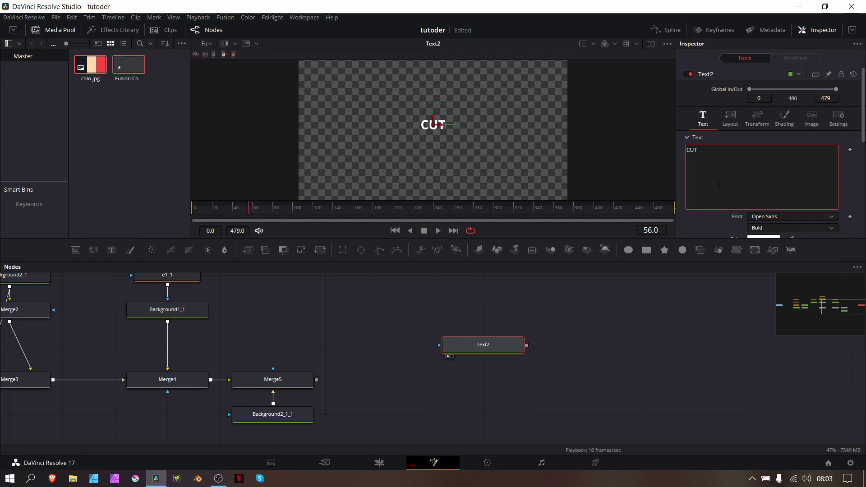
Set the CUT text to the Extrabold style and enlarge its size to about 0.3465.
{"action": "left_click", "coordinate": [771, 231]}
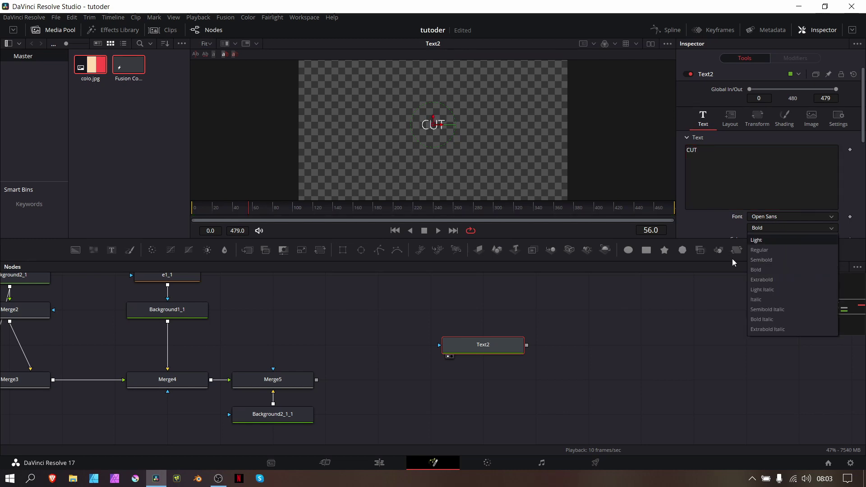
{"action": "left_click", "coordinate": [761, 280]}
{"action": "scroll", "coordinate": [746, 227], "scroll_direction": "down", "scroll_amount": 3}
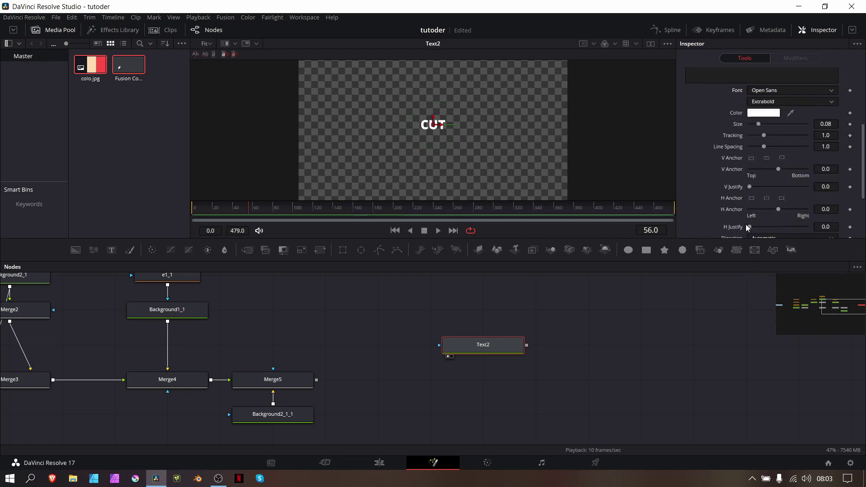
{"action": "left_click_drag", "start_coordinate": [760, 124], "coordinate": [789, 125]}
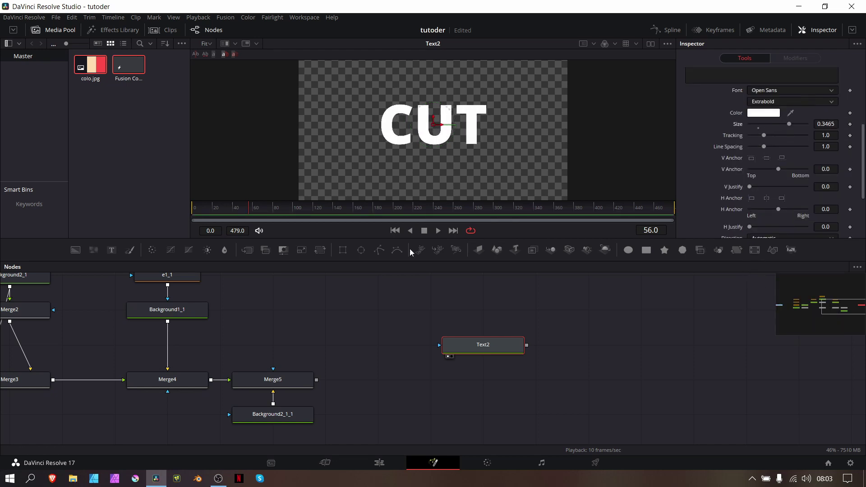
Color the CUT text cream by sampling Background2_1_1, with Text2 displayed in the viewer.
{"action": "scroll", "coordinate": [394, 296], "scroll_direction": "up", "scroll_amount": 3}
{"action": "scroll", "coordinate": [395, 296], "scroll_direction": "left", "scroll_amount": 4}
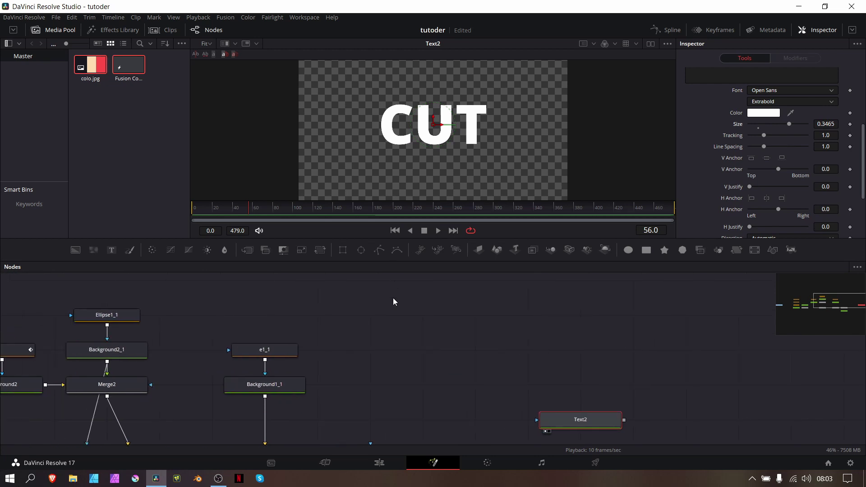
{"action": "scroll", "coordinate": [393, 298], "scroll_direction": "down", "scroll_amount": 3}
{"action": "left_click", "coordinate": [366, 380]}
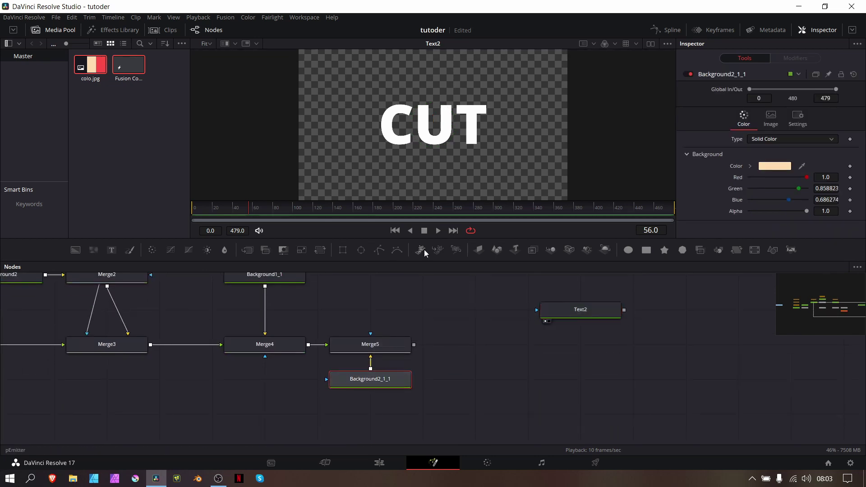
{"action": "key", "text": "1"}
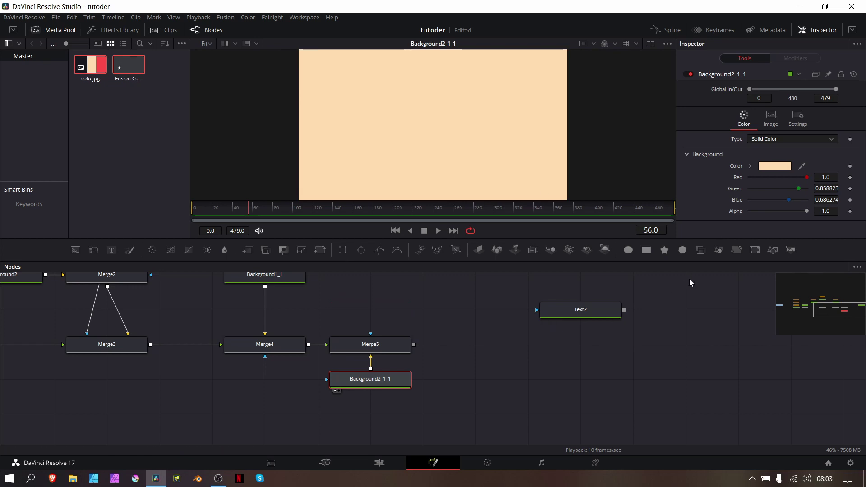
{"action": "left_click", "coordinate": [595, 307]}
{"action": "scroll", "coordinate": [764, 232], "scroll_direction": "down", "scroll_amount": 1}
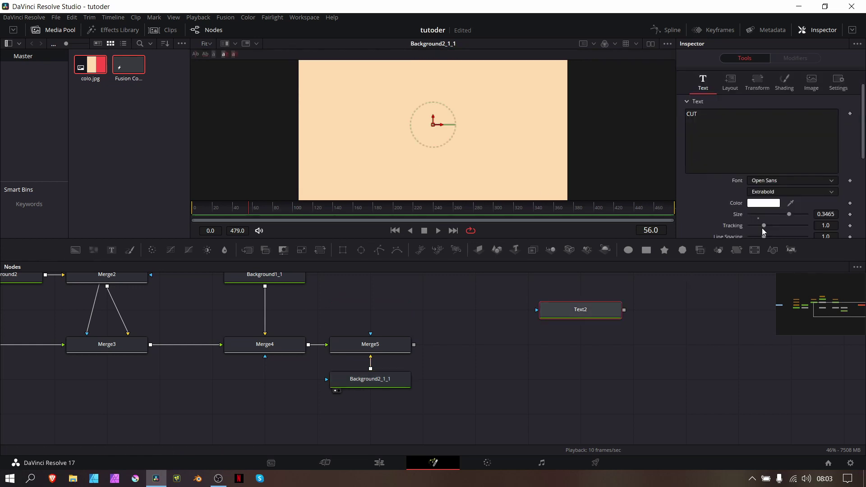
{"action": "left_click_drag", "start_coordinate": [791, 203], "coordinate": [470, 139]}
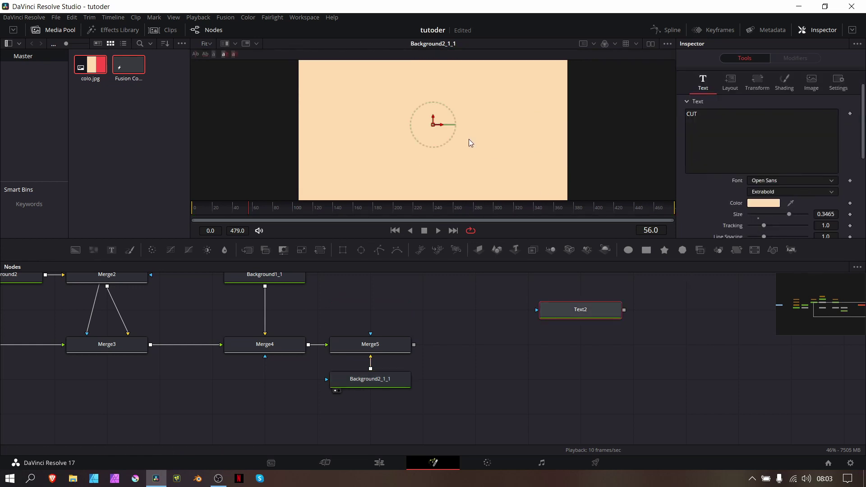
{"action": "key", "text": "1"}
Paste a duplicate of Text2 beneath the original in the node graph and show the copy in the viewer.
{"action": "left_click_drag", "start_coordinate": [596, 310], "coordinate": [526, 309]}
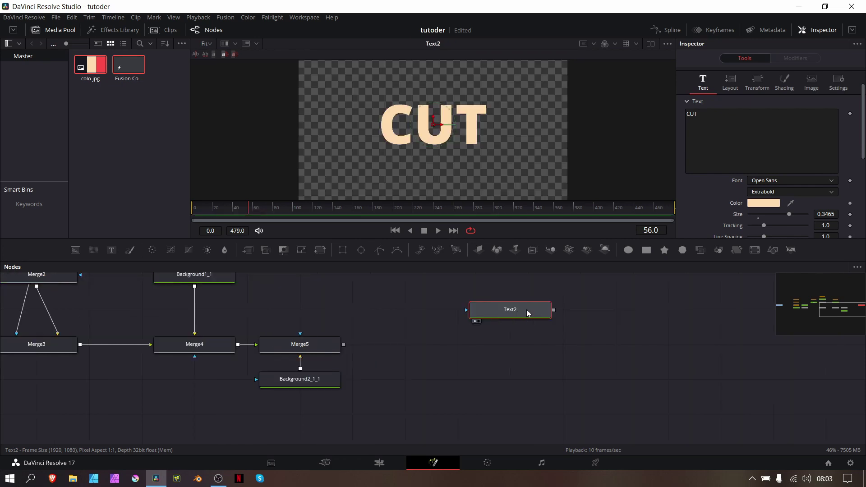
{"action": "left_click", "coordinate": [483, 384]}
{"action": "key", "text": "ctrl+v"}
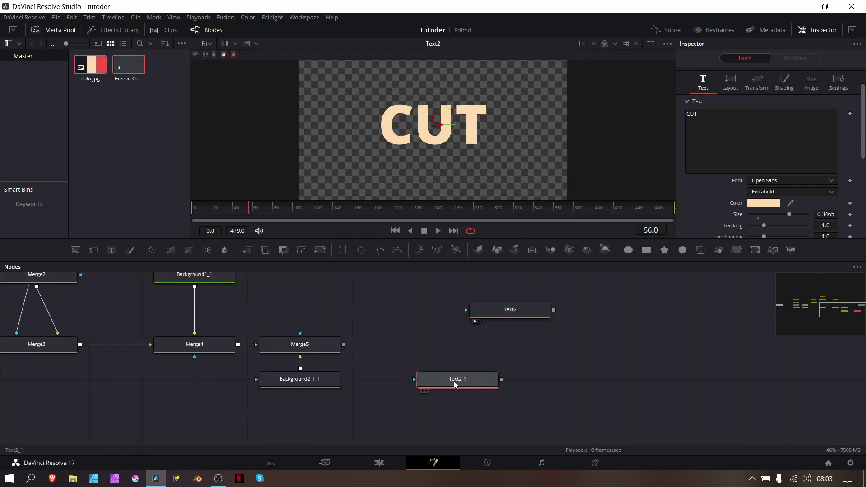
{"action": "left_click_drag", "start_coordinate": [453, 380], "coordinate": [508, 383]}
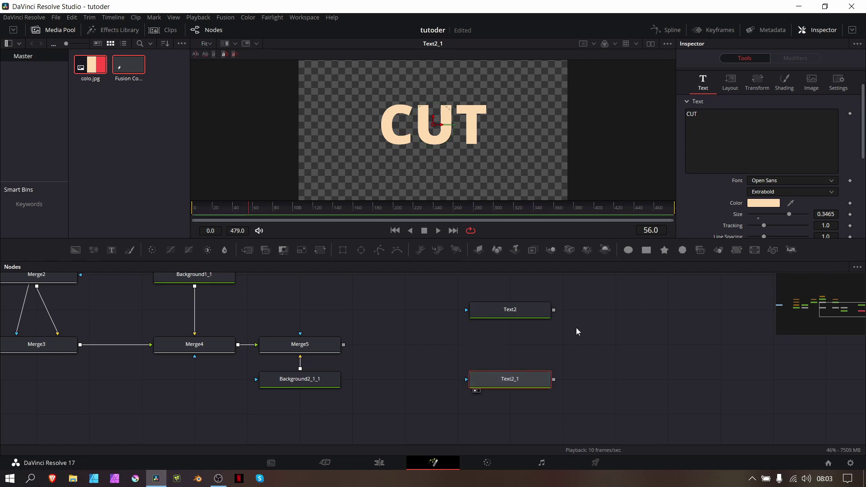
Enable Multiply by Mask for Text2.
{"action": "left_click", "coordinate": [529, 317]}
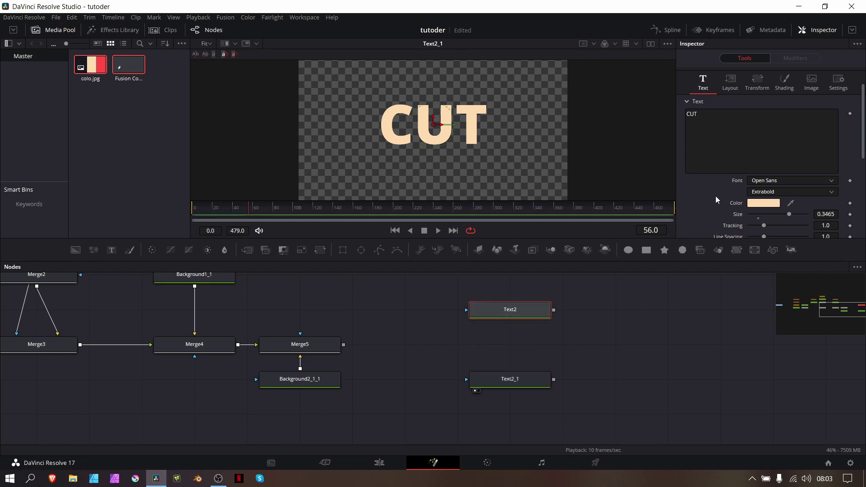
{"action": "left_click", "coordinate": [837, 83]}
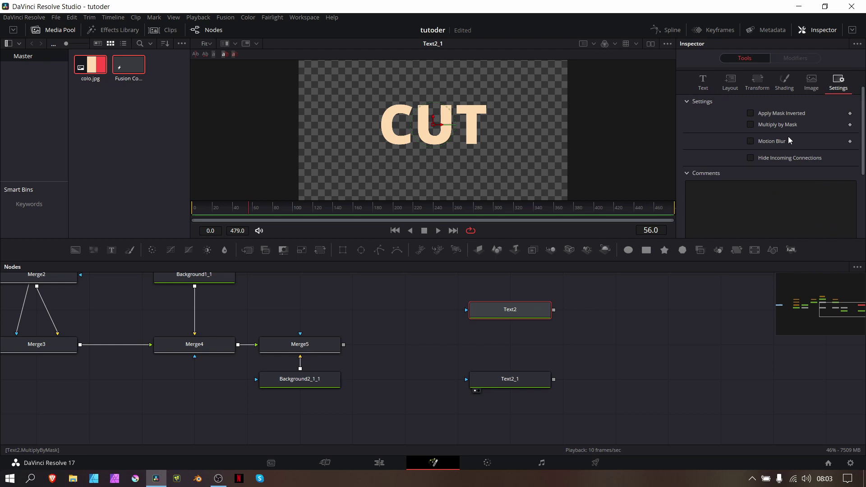
{"action": "left_click", "coordinate": [751, 125]}
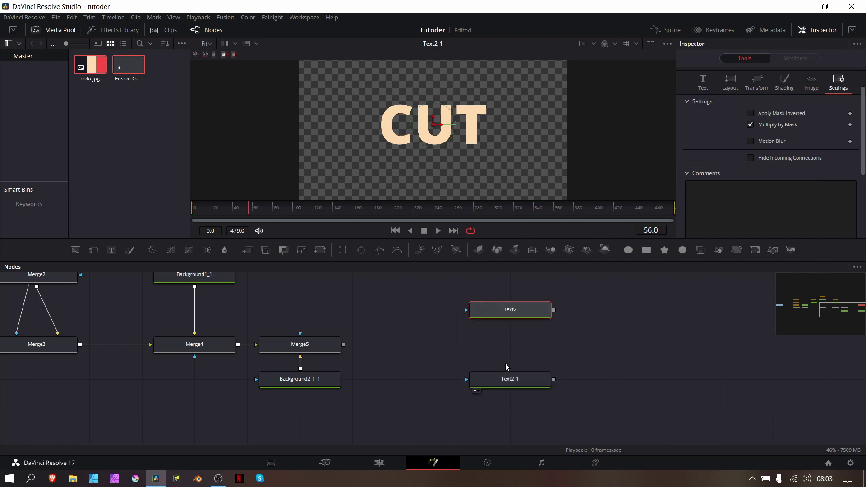
Enable Multiply by Mask and Apply Mask Inverted for Text2_1.
{"action": "left_click", "coordinate": [517, 386]}
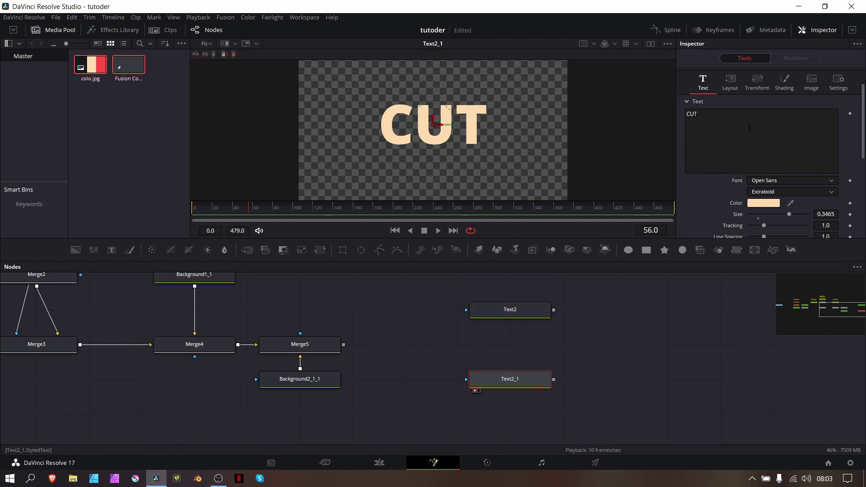
{"action": "left_click", "coordinate": [838, 83]}
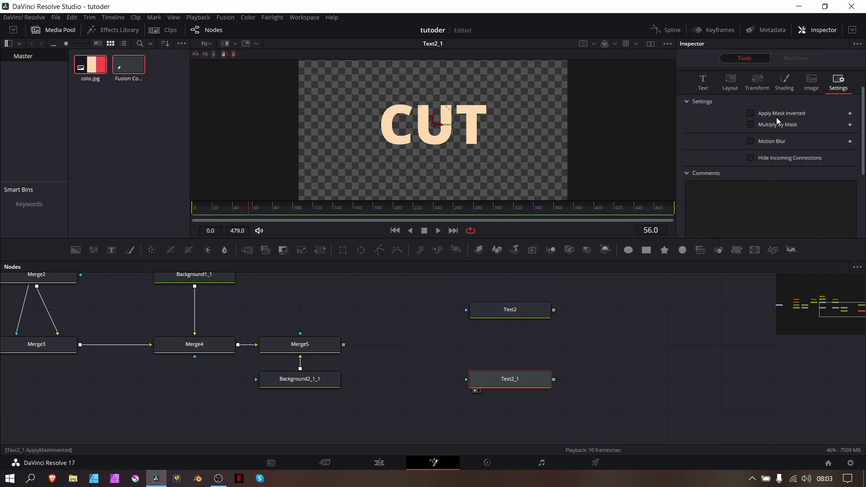
{"action": "left_click", "coordinate": [750, 124]}
{"action": "left_click", "coordinate": [750, 114]}
Add a rectangle mask feeding both text nodes, centered at about Y 0.766, about 0.936 wide and rotated to 10.4 degrees.
{"action": "left_click_drag", "start_coordinate": [345, 249], "coordinate": [506, 379]}
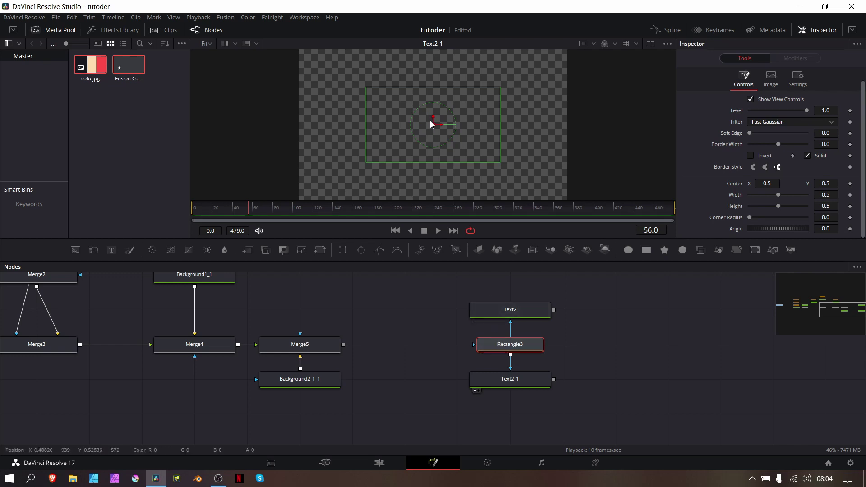
{"action": "left_click_drag", "start_coordinate": [432, 119], "coordinate": [430, 76]}
{"action": "left_click_drag", "start_coordinate": [502, 91], "coordinate": [561, 82]}
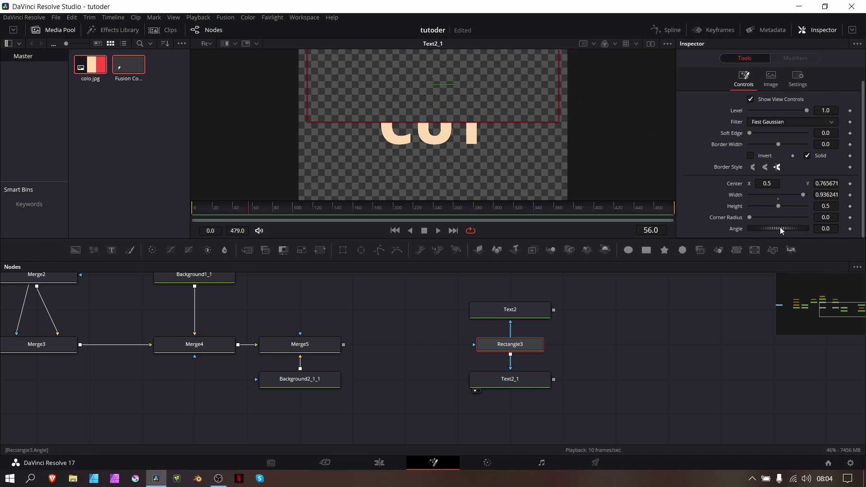
{"action": "left_click_drag", "start_coordinate": [781, 230], "coordinate": [782, 227]}
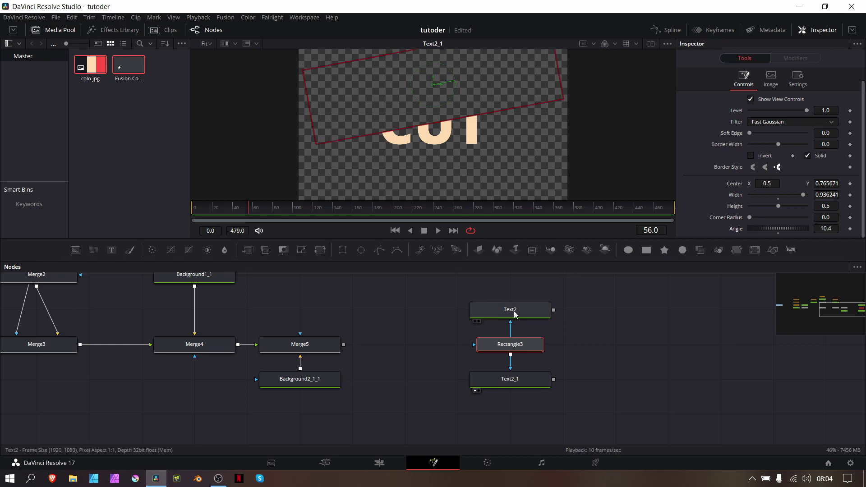
View Text2 and Text2_1 in turn to compare the two masked halves of CUT.
{"action": "left_click_drag", "start_coordinate": [508, 309], "coordinate": [470, 111]}
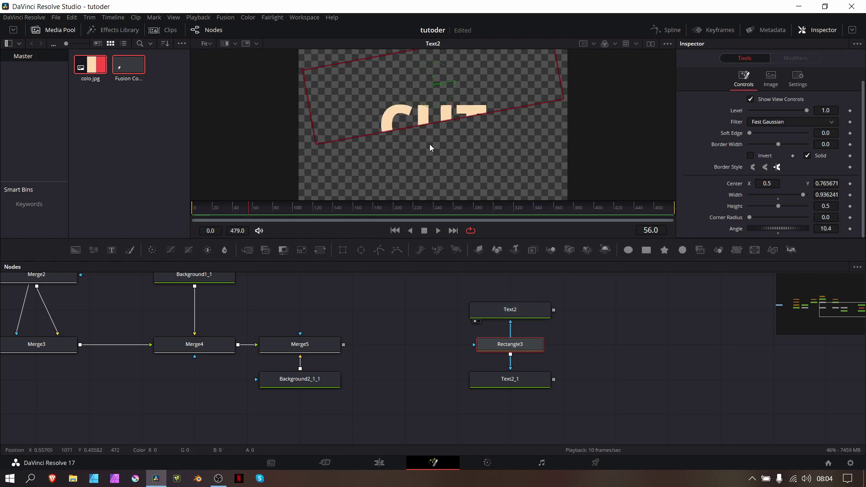
{"action": "left_click", "coordinate": [418, 313]}
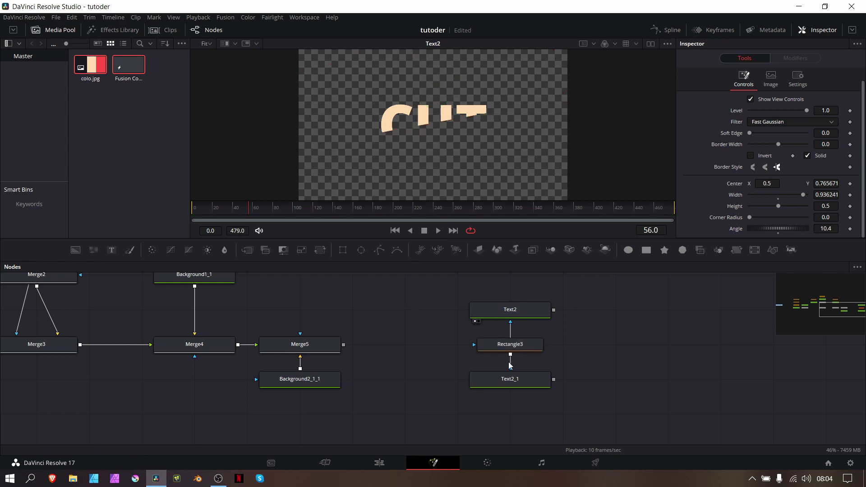
{"action": "left_click_drag", "start_coordinate": [515, 379], "coordinate": [437, 159]}
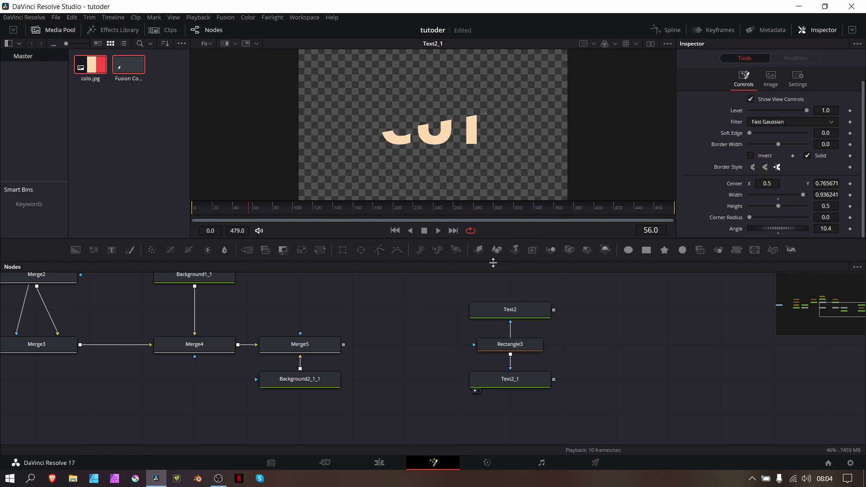
Lower Rectangle3 slightly to a center Y of about 0.754.
{"action": "left_click", "coordinate": [513, 311]}
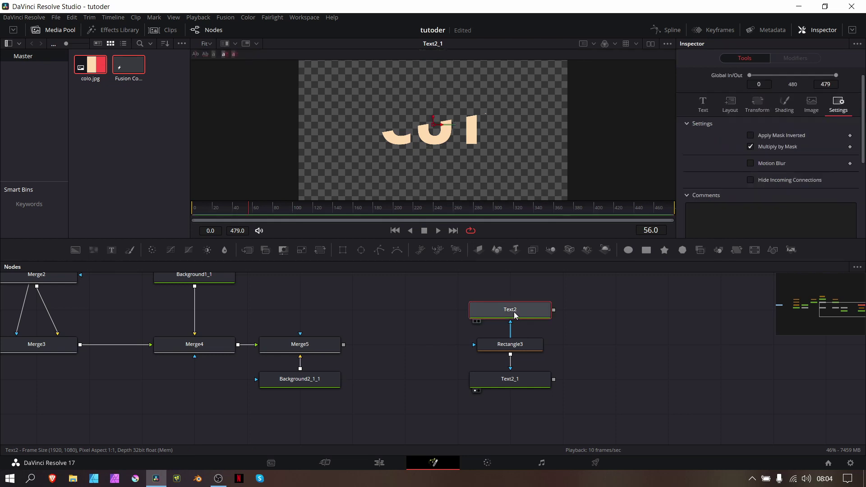
{"action": "left_click", "coordinate": [501, 349]}
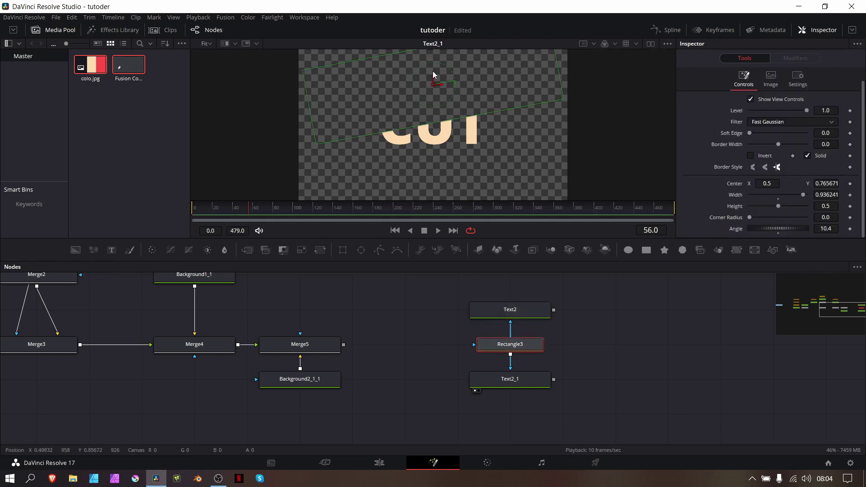
{"action": "left_click_drag", "start_coordinate": [433, 75], "coordinate": [433, 77]}
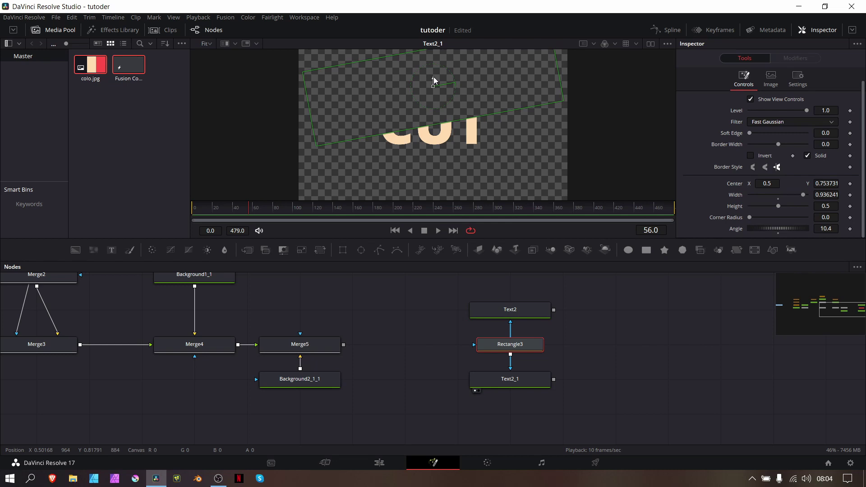
View Text2 and Text2_1 in turn to check the masked halves of CUT after the mask adjustment.
{"action": "left_click", "coordinate": [589, 341]}
{"action": "scroll", "coordinate": [589, 341], "scroll_direction": "right", "scroll_amount": 2}
{"action": "key", "text": "1"}
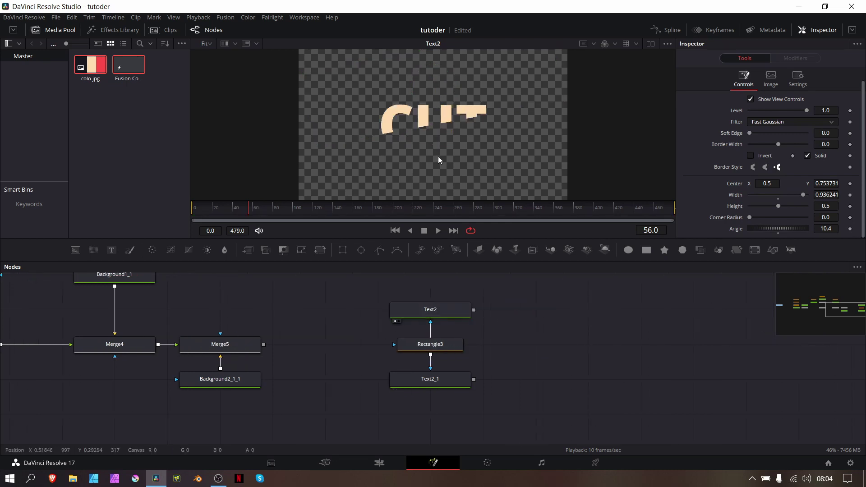
{"action": "key", "text": "1"}
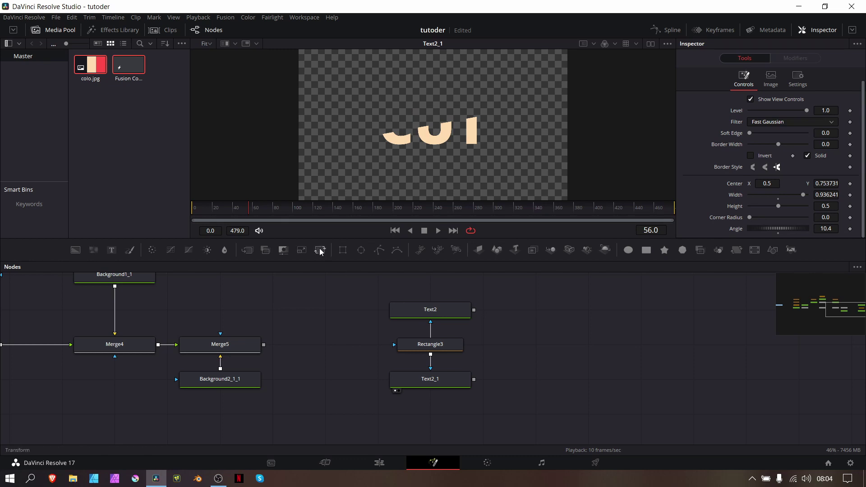
Add two Transform nodes, feeding the first from Text2 and the second from Text2_1.
{"action": "left_click_drag", "start_coordinate": [320, 252], "coordinate": [536, 310]}
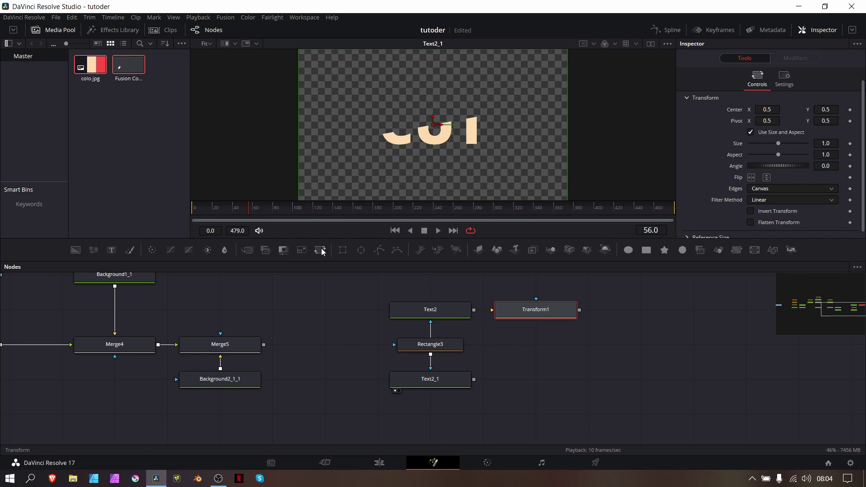
{"action": "left_click_drag", "start_coordinate": [322, 249], "coordinate": [548, 364]}
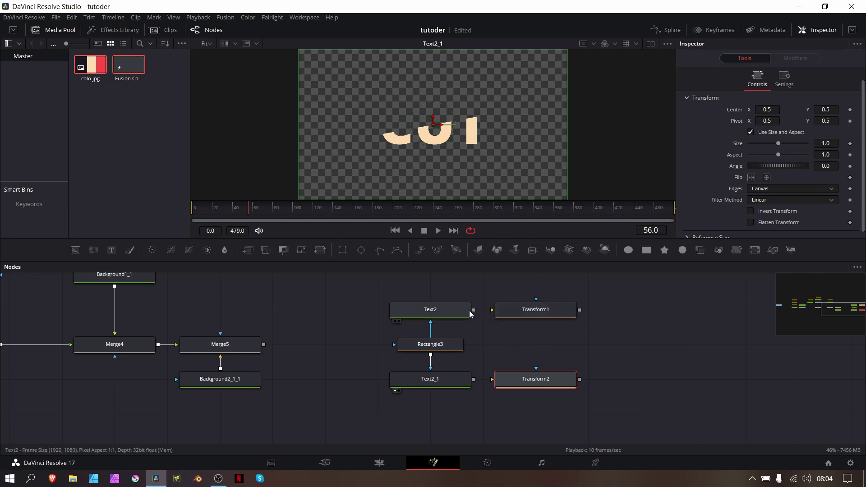
{"action": "left_click_drag", "start_coordinate": [474, 310], "coordinate": [499, 311]}
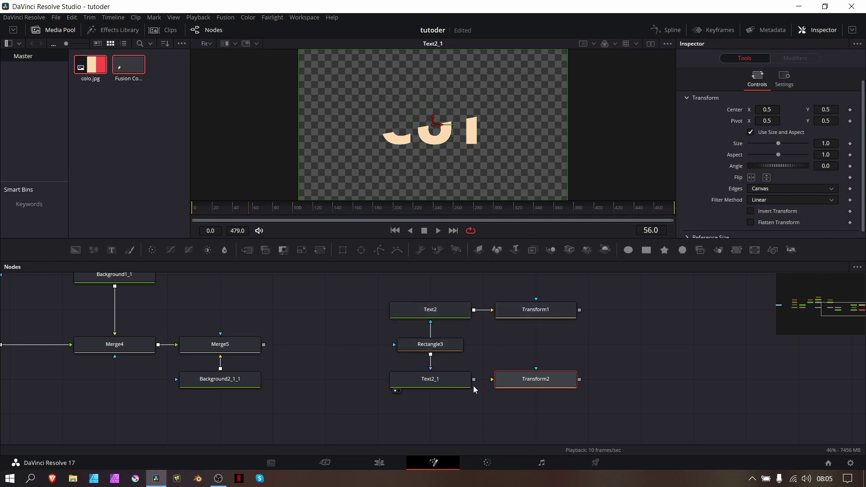
{"action": "left_click_drag", "start_coordinate": [473, 383], "coordinate": [532, 384]}
Combine the halves in a new Merge node, with Transform2 as background and Transform1 as foreground, and view the merge.
{"action": "left_click", "coordinate": [249, 250]}
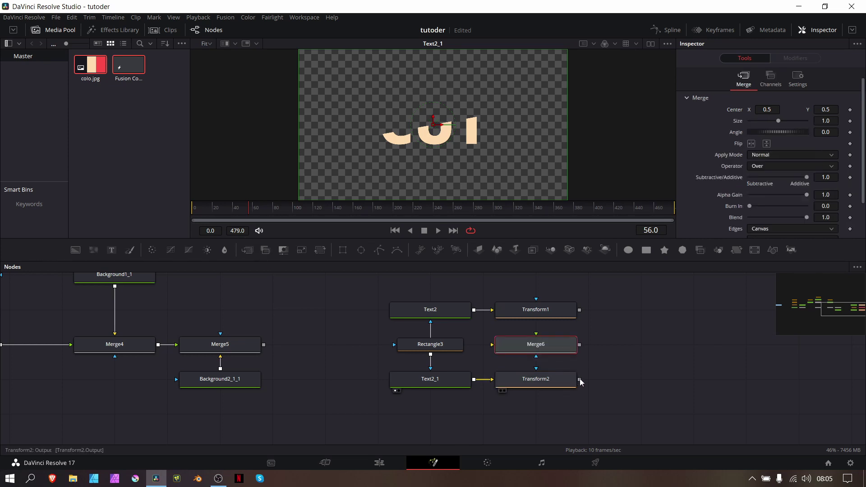
{"action": "left_click_drag", "start_coordinate": [578, 380], "coordinate": [548, 345]}
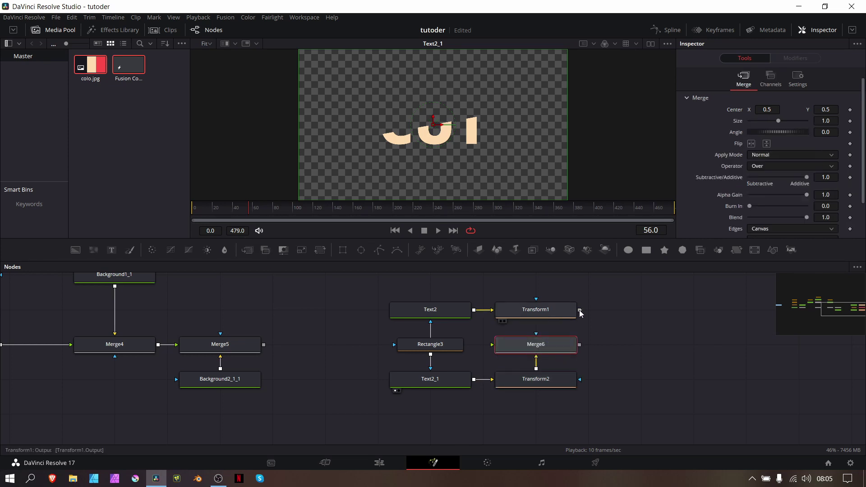
{"action": "left_click_drag", "start_coordinate": [579, 310], "coordinate": [547, 348]}
{"action": "key", "text": "1"}
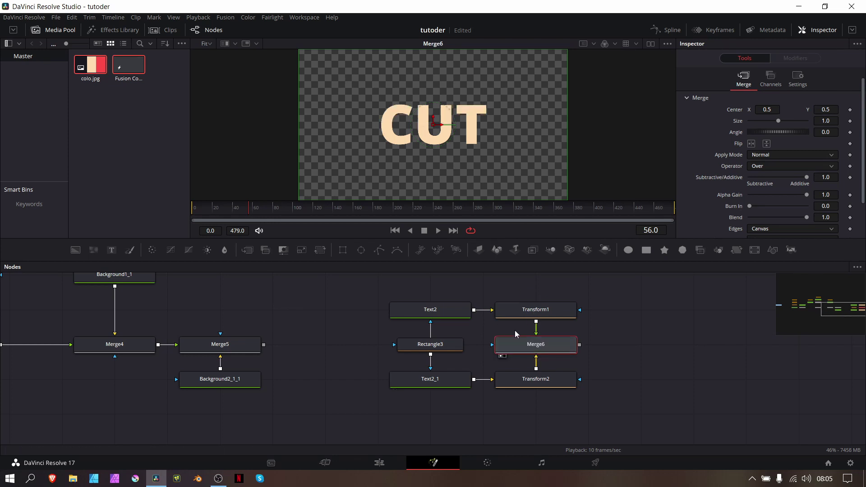
Try offsetting the halves vertically, moving Transform1 to a center Y of about 0.643 and Transform2 to about 0.539.
{"action": "left_click", "coordinate": [533, 311]}
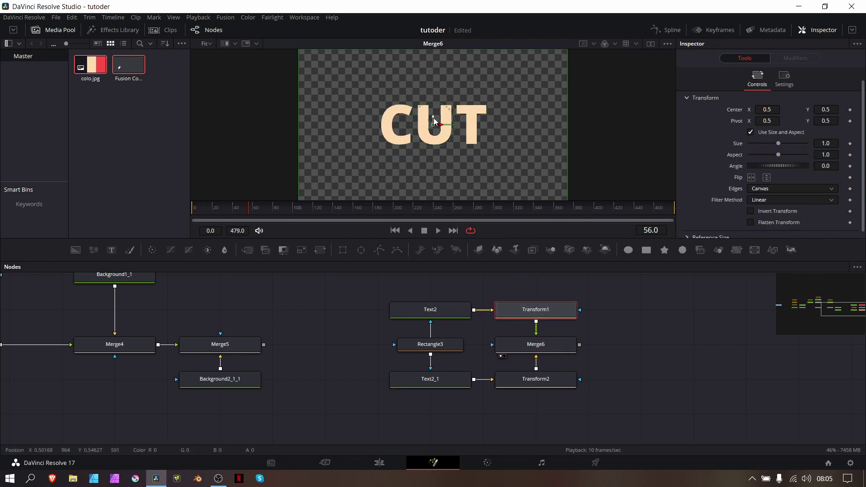
{"action": "left_click_drag", "start_coordinate": [434, 121], "coordinate": [433, 100]}
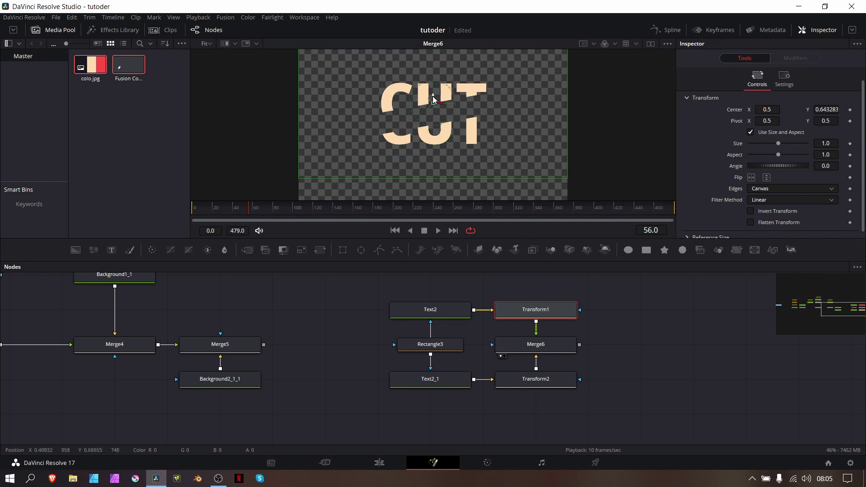
{"action": "left_click", "coordinate": [526, 380]}
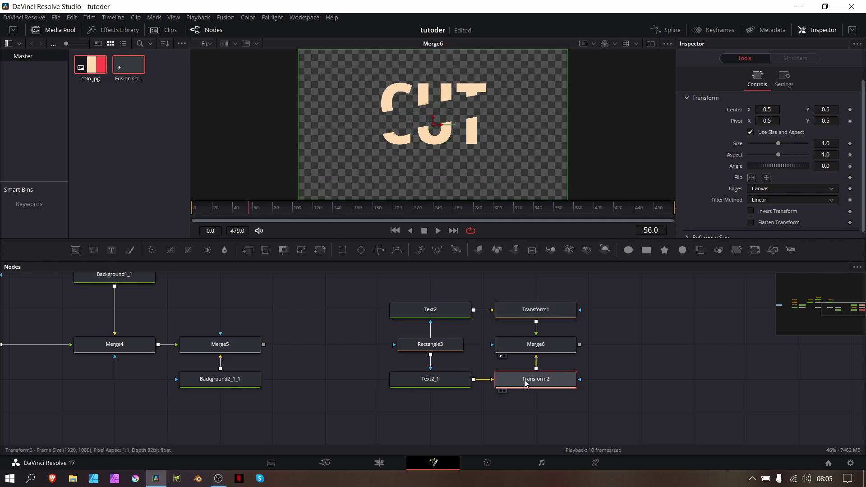
{"action": "mouse_move", "coordinate": [434, 123]}
{"action": "left_mouse_down"}
{"action": "mouse_move", "coordinate": [436, 107]}
{"action": "mouse_move", "coordinate": [440, 124]}
{"action": "mouse_move", "coordinate": [436, 117]}
{"action": "left_mouse_up"}
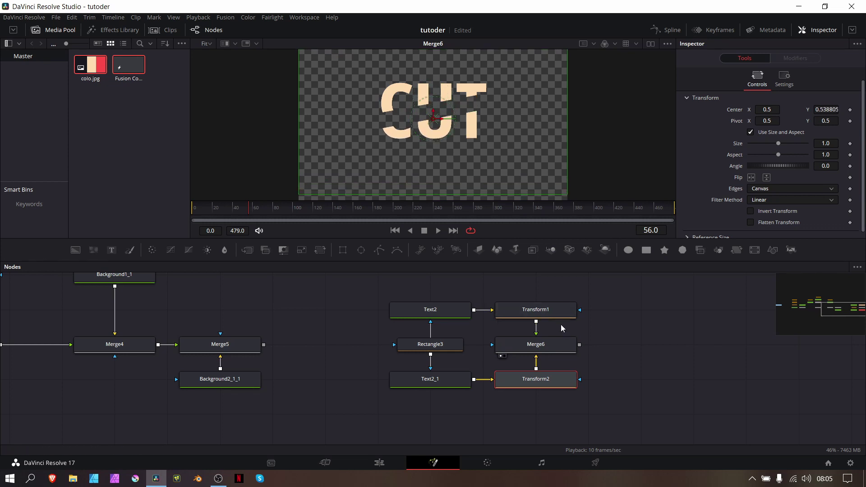
Reset the Center of both Transform2 and Transform1 to the default 0.5, 0.5.
{"action": "double_click", "coordinate": [733, 110]}
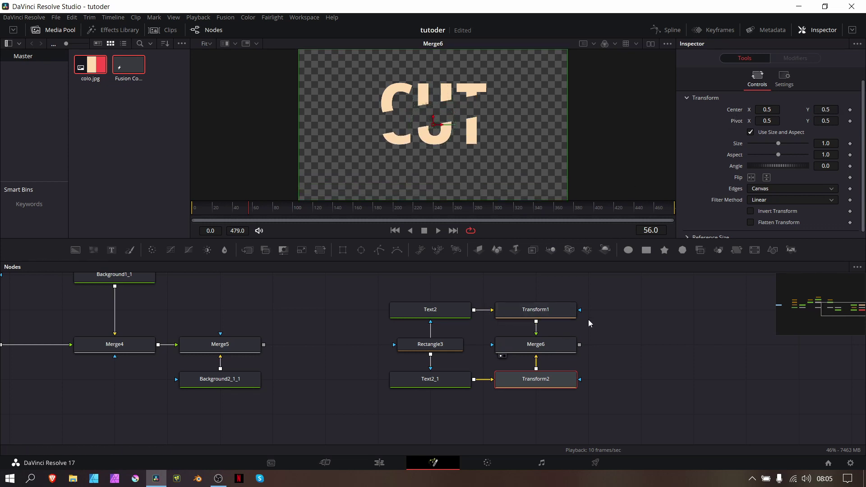
{"action": "left_click", "coordinate": [555, 315]}
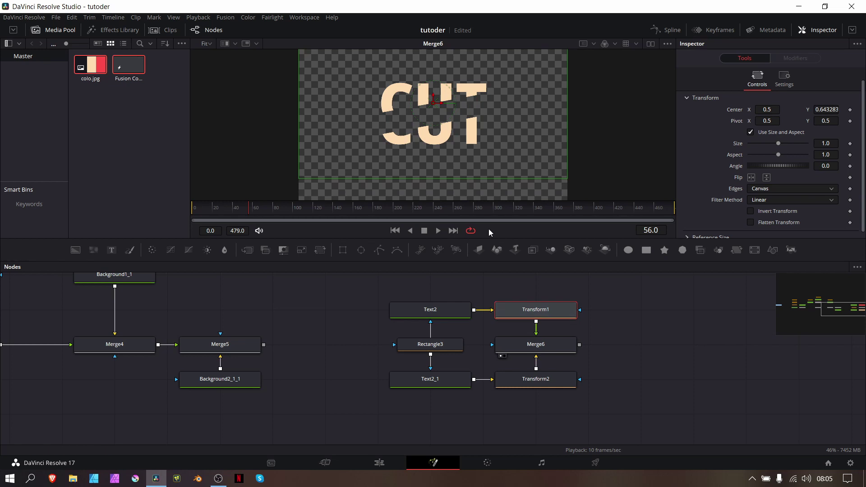
{"action": "double_click", "coordinate": [735, 111]}
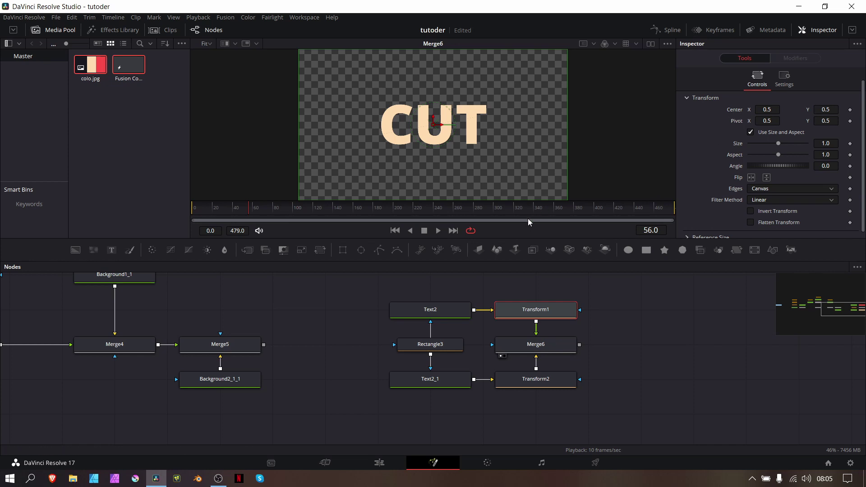
Rename the Transform1 node to t1.
{"action": "left_click", "coordinate": [535, 378]}
{"action": "left_click", "coordinate": [532, 315]}
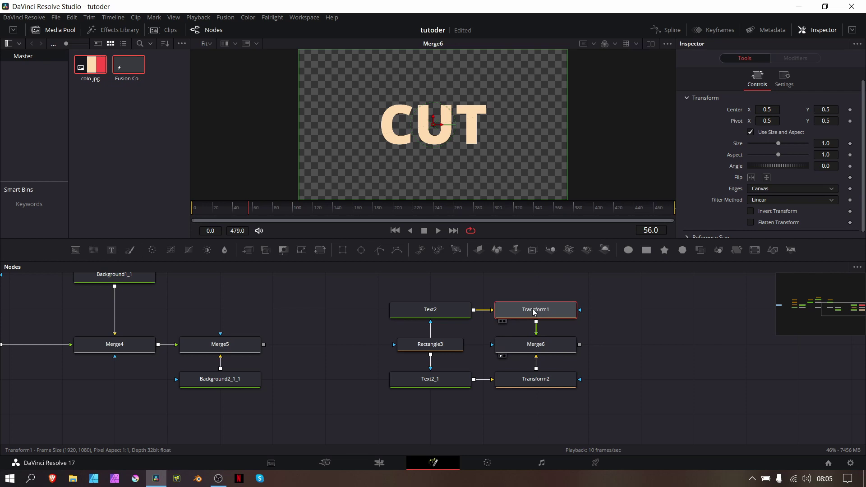
{"action": "key", "text": "F2"}
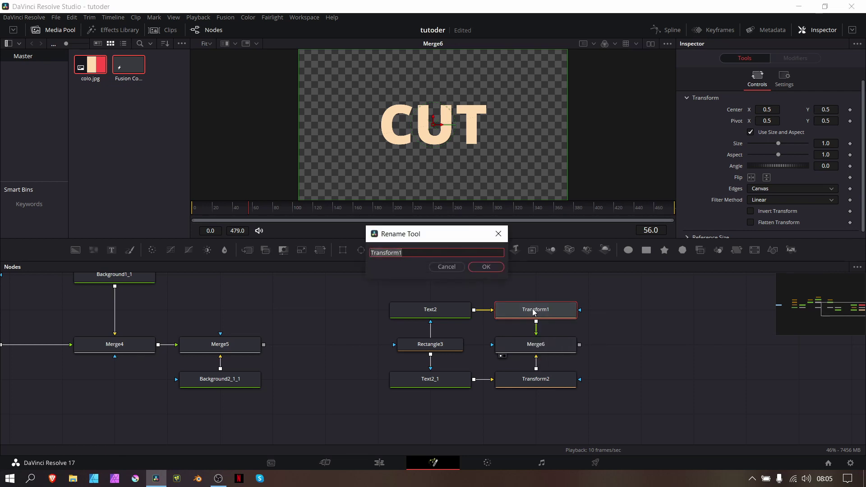
{"action": "type", "text": "t1"}
{"action": "key", "text": "Return"}
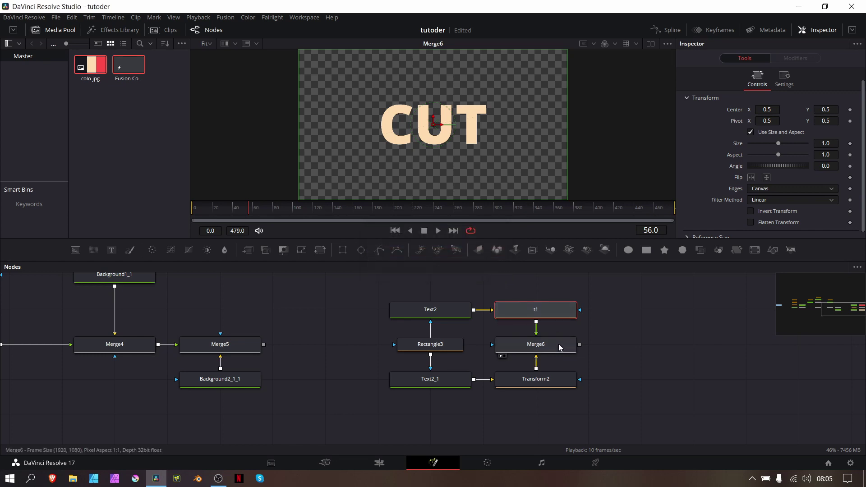
Add an expression to Transform2's Center reading Point(t1.Center.X, 0.5).
{"action": "left_click", "coordinate": [548, 352]}
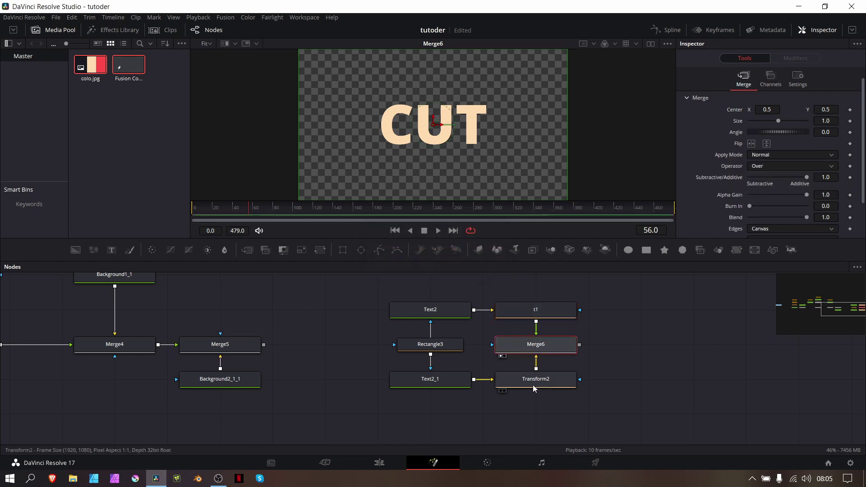
{"action": "left_click", "coordinate": [534, 387]}
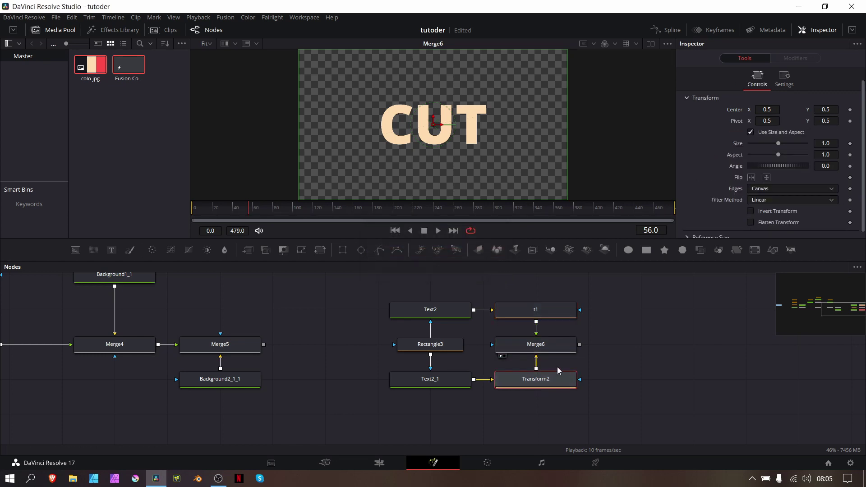
{"action": "right_click", "coordinate": [734, 110]}
{"action": "left_click", "coordinate": [760, 214]}
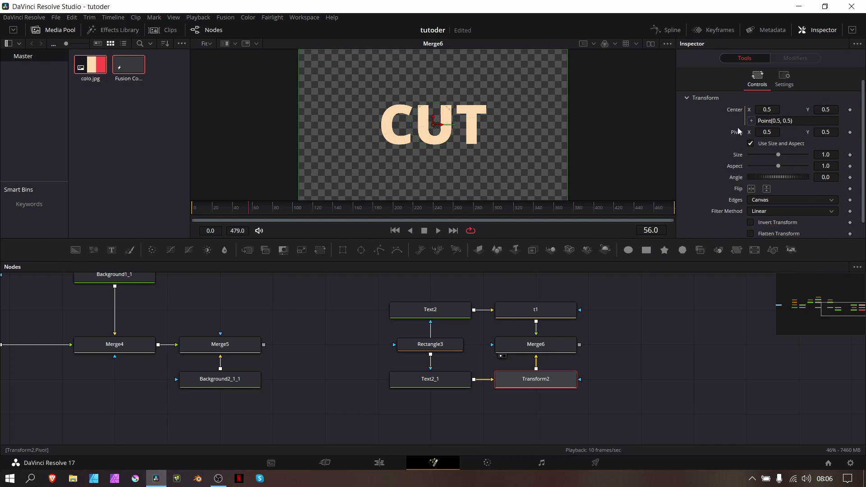
{"action": "double_click", "coordinate": [776, 120]}
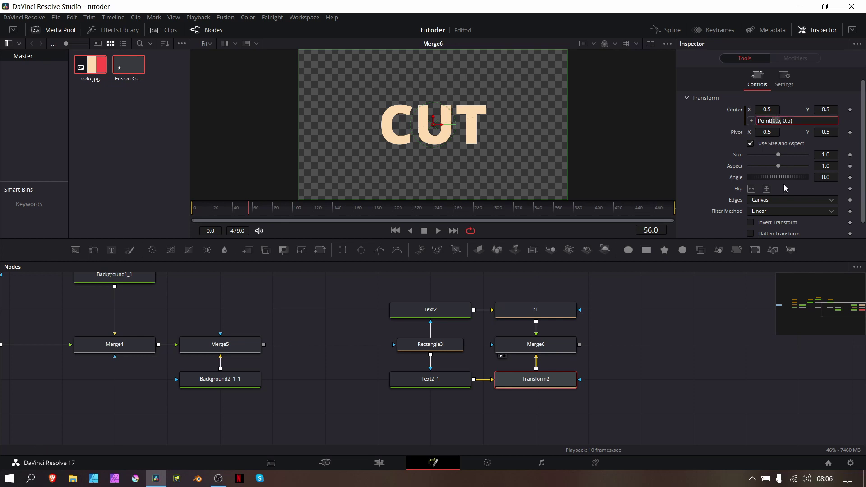
{"action": "type", "text": "t1.Center.X"}
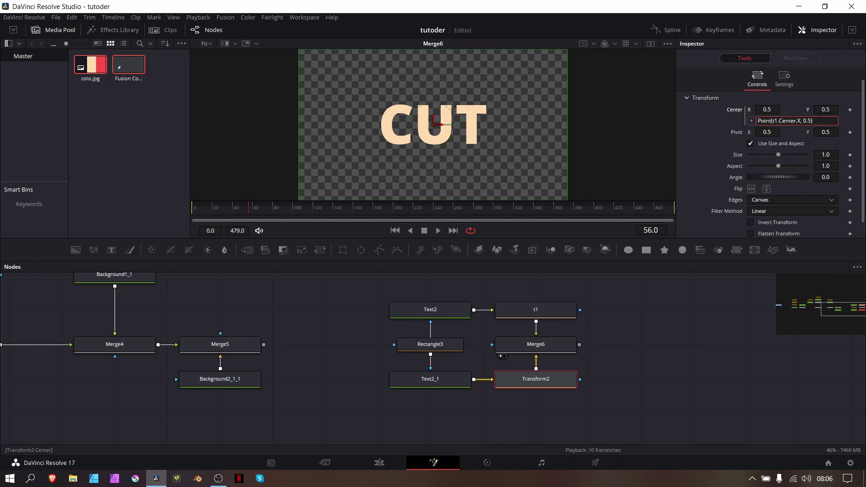
Test the horizontal link by moving t1 to a center of about X 0.582, Y 0.685.
{"action": "left_click", "coordinate": [548, 313]}
{"action": "mouse_move", "coordinate": [440, 132]}
{"action": "left_mouse_down"}
{"action": "mouse_move", "coordinate": [468, 129]}
{"action": "mouse_move", "coordinate": [381, 130]}
{"action": "mouse_move", "coordinate": [448, 130]}
{"action": "left_mouse_up"}
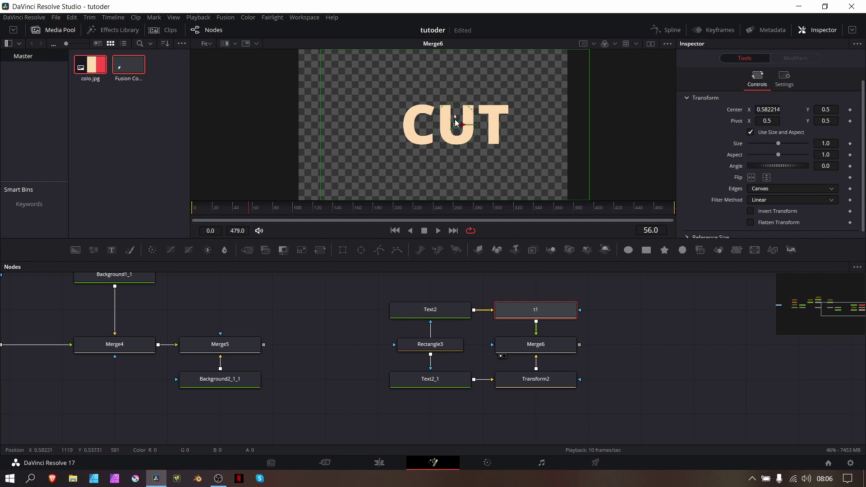
{"action": "left_click_drag", "start_coordinate": [454, 118], "coordinate": [445, 91]}
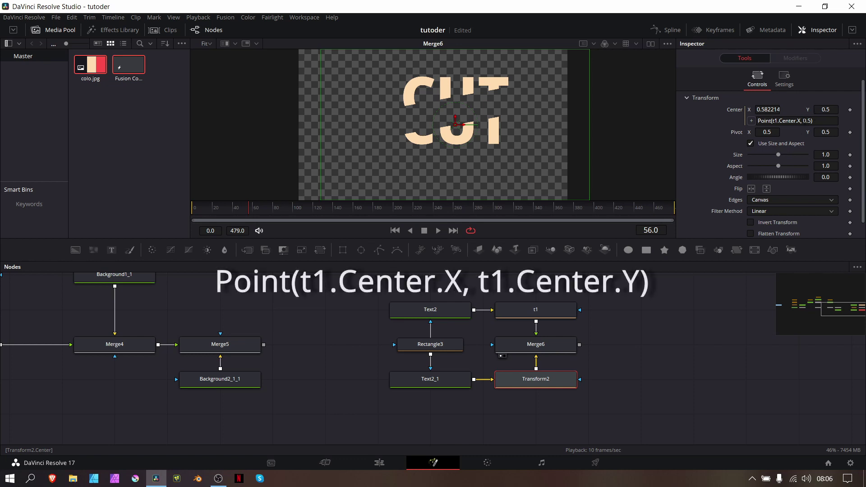
Replace the Y value in Transform2's Center expression so it reads Point(t1.Center.X, t1.Center.Y).
{"action": "left_click", "coordinate": [806, 121]}
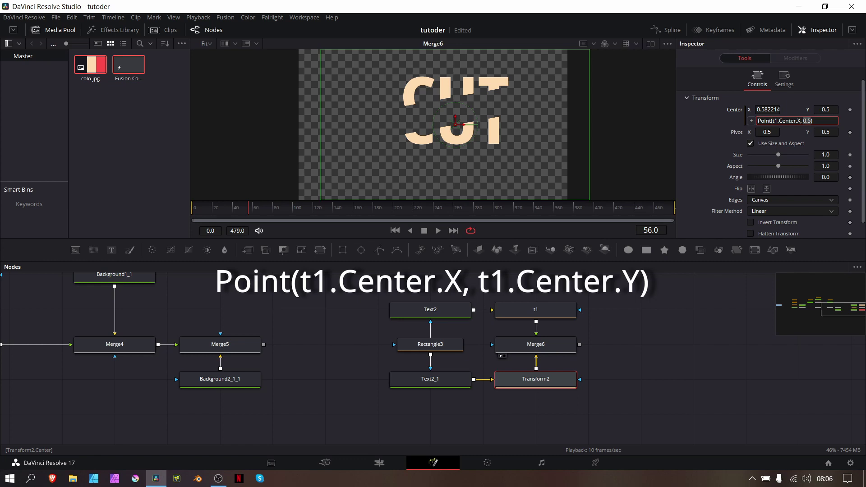
{"action": "double_click", "coordinate": [805, 120]}
{"action": "type", "text": "t"}
{"action": "type", "text": "1.Center."}
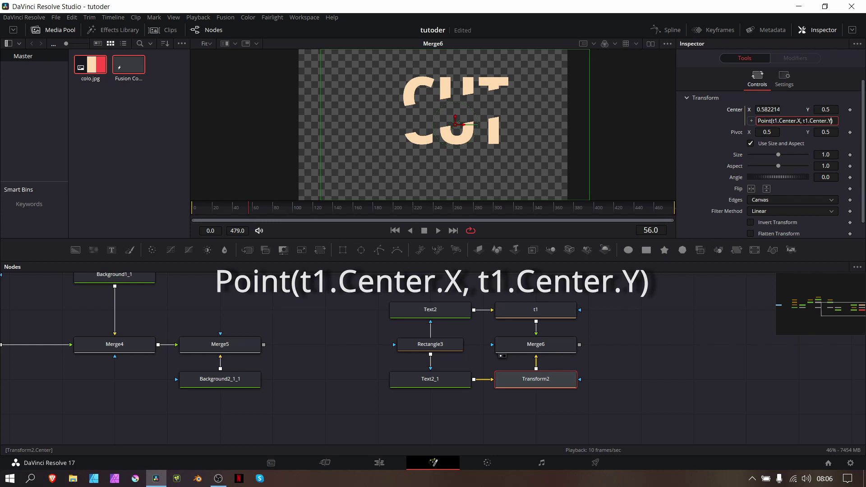
{"action": "type", "text": "Y"}
{"action": "key", "text": "Tab"}
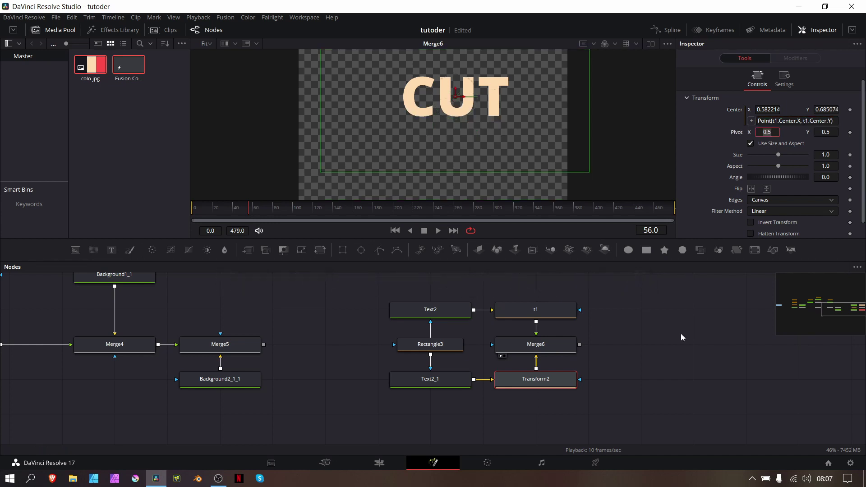
Test the full link by moving t1 to about X 0.445, Y 0.521, and reset its Center to 0.5, 0.5.
{"action": "left_click", "coordinate": [549, 309]}
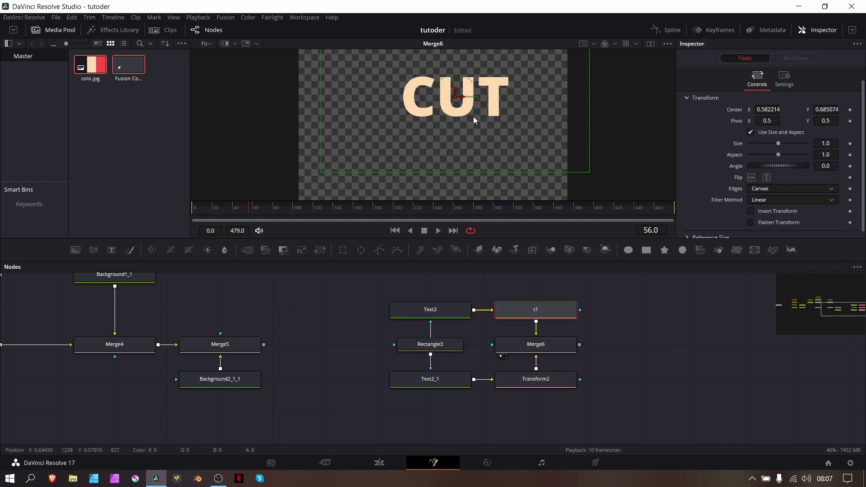
{"action": "left_click_drag", "start_coordinate": [455, 97], "coordinate": [406, 130]}
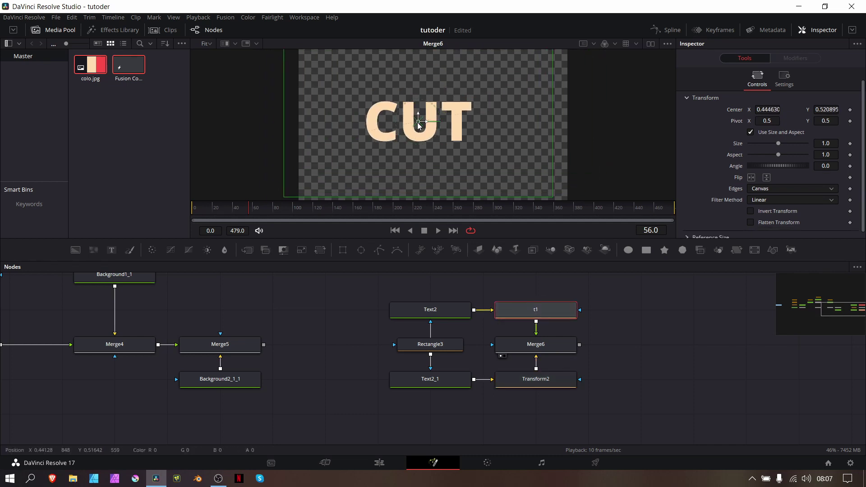
{"action": "double_click", "coordinate": [728, 107]}
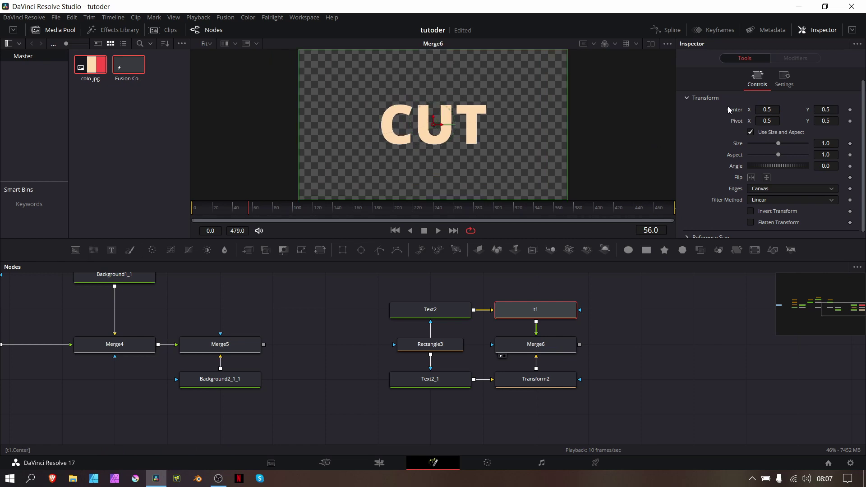
Change Transform2's Center expression to Point(t1.Center.X, t1.Center.X) and test it by shifting t1 to a center X of about 0.477.
{"action": "left_click", "coordinate": [543, 381]}
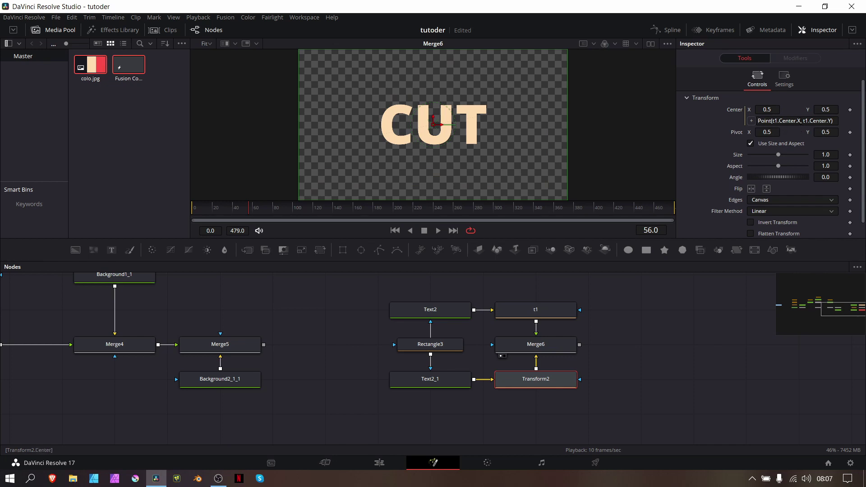
{"action": "left_click", "coordinate": [831, 122]}
{"action": "left_click", "coordinate": [536, 315]}
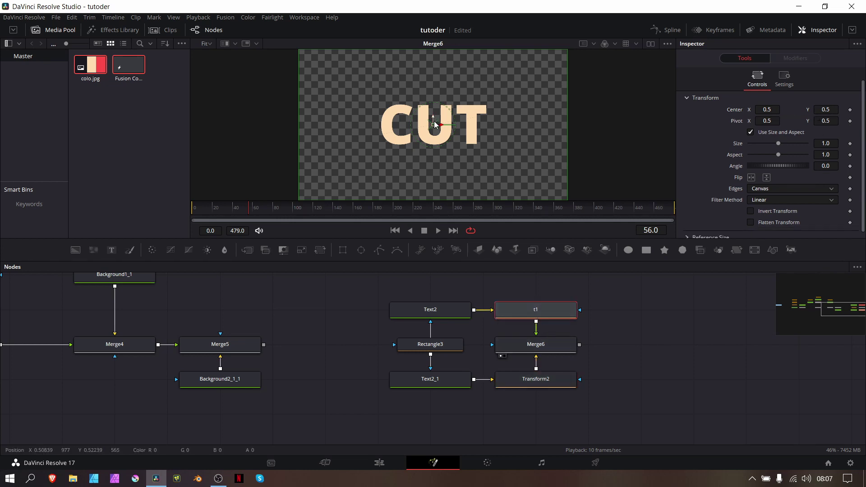
{"action": "mouse_move", "coordinate": [440, 126]}
{"action": "left_mouse_down"}
{"action": "mouse_move", "coordinate": [525, 132]}
{"action": "mouse_move", "coordinate": [428, 130]}
{"action": "left_mouse_up"}
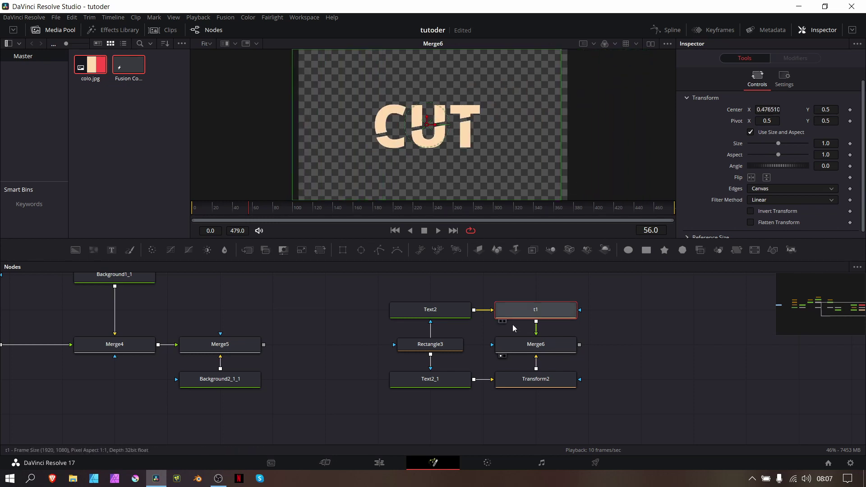
{"action": "left_click", "coordinate": [526, 379]}
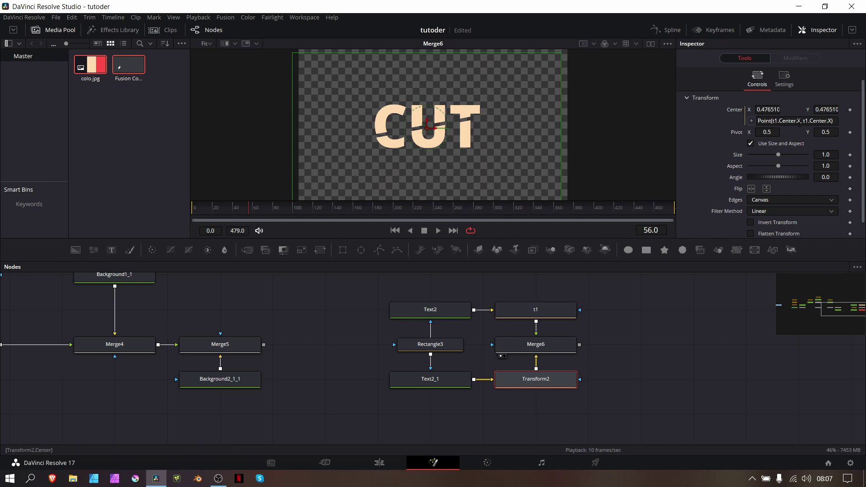
Change Transform2's Center expression to Point(t1.Center.Y, t1.Center.X) and test it by moving t1 to about X 0.653, Y 0.649.
{"action": "left_click", "coordinate": [799, 121]}
{"action": "key", "text": "BackSpace"}
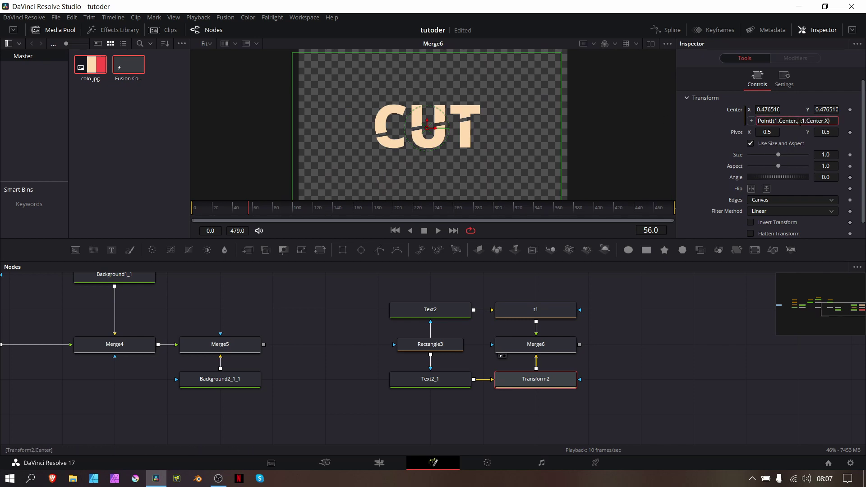
{"action": "type", "text": "Y"}
{"action": "key", "text": "Return"}
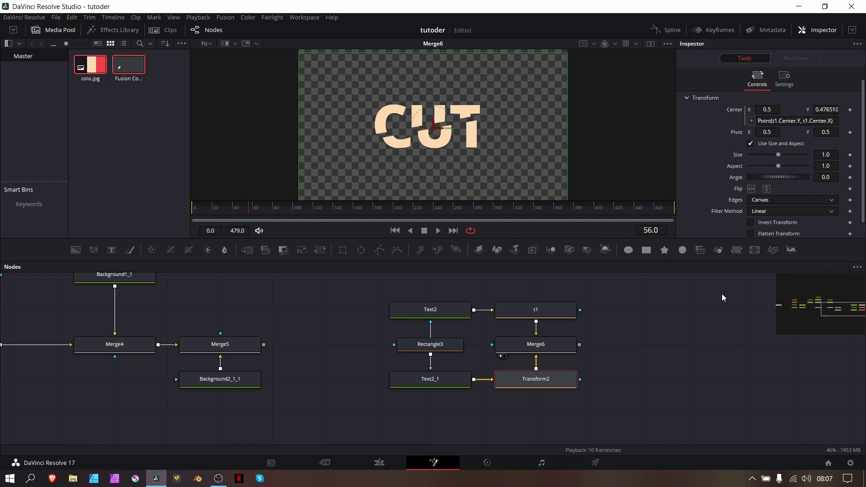
{"action": "left_click", "coordinate": [533, 312]}
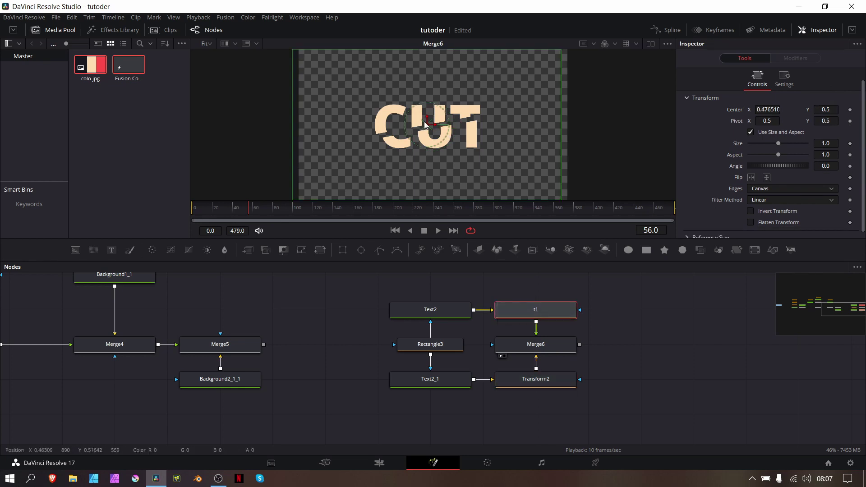
{"action": "left_click_drag", "start_coordinate": [425, 124], "coordinate": [443, 144]}
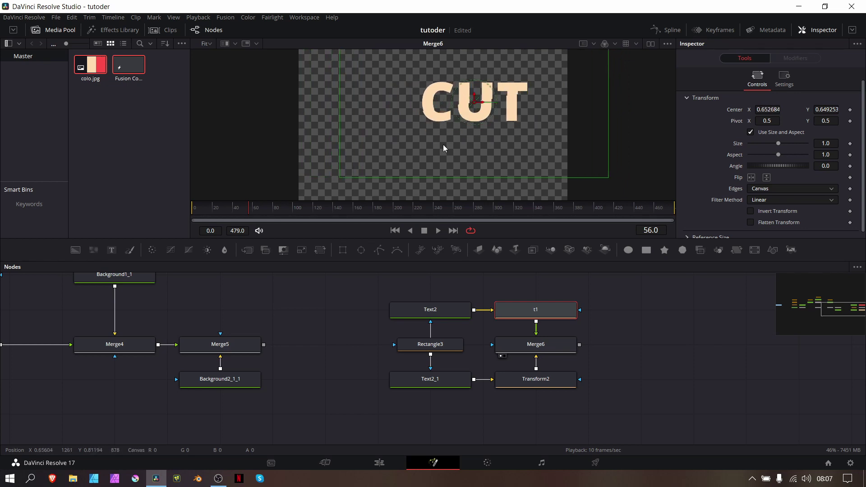
Rewrite Transform2's Center expression as Point(1-t1.Center.X, 1-t1.Center.Y) so it moves opposite to t1.
{"action": "left_click", "coordinate": [546, 380]}
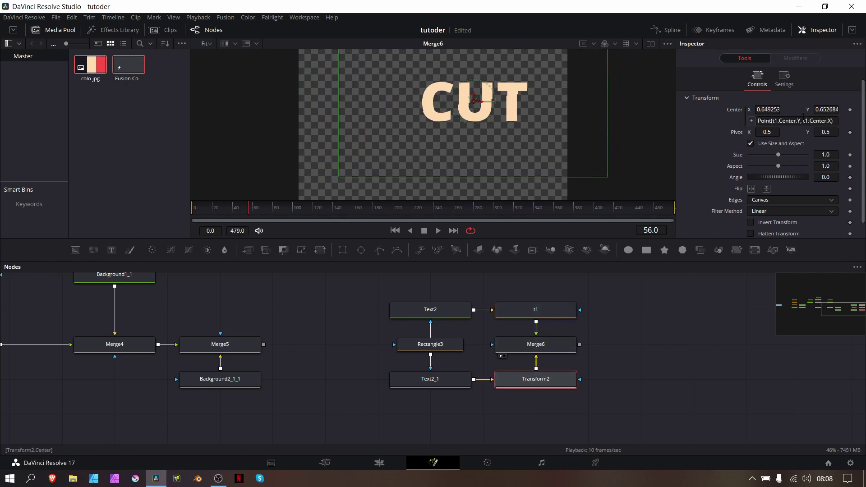
{"action": "left_click", "coordinate": [801, 120]}
{"action": "key", "text": "BackSpace"}
{"action": "key", "text": "BackSpace"}
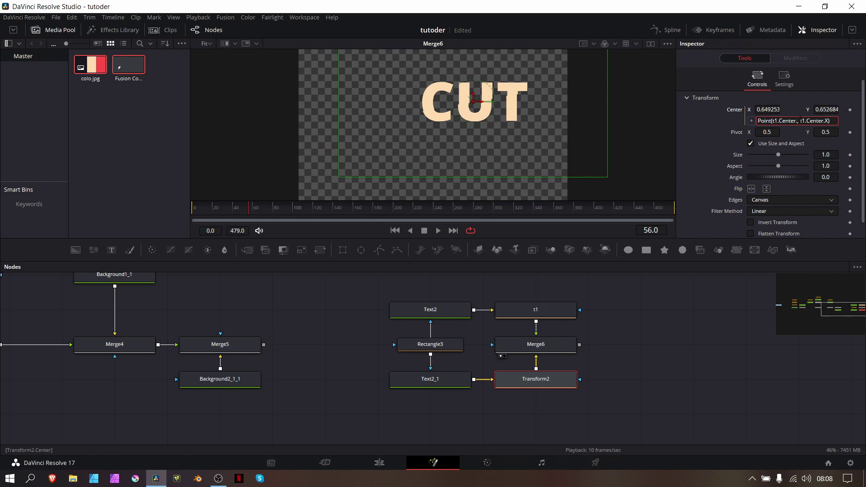
{"action": "type", "text": "X"}
{"action": "type", "text": "1-"}
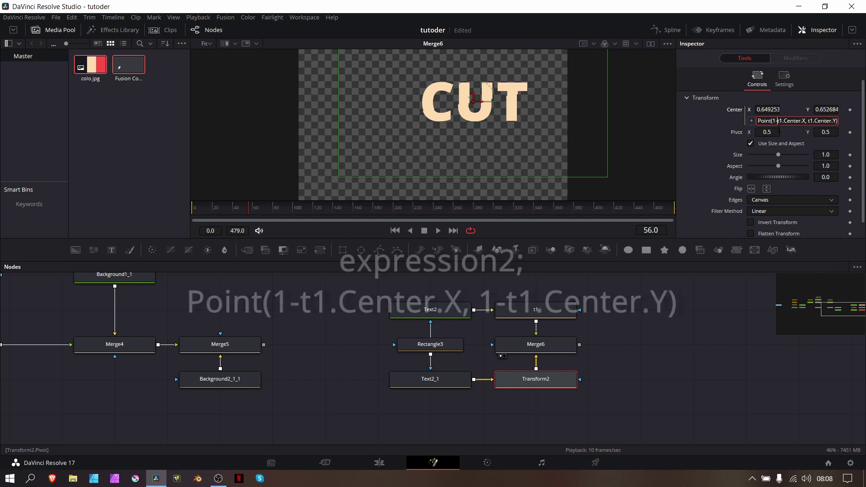
{"action": "key", "text": "Right"}
{"action": "key", "text": "Right"}
{"action": "key", "text": "Right"}
{"action": "key", "text": "Right"}
{"action": "key", "text": "Right"}
{"action": "key", "text": "Right"}
{"action": "key", "text": "Right"}
{"action": "key", "text": "Right"}
{"action": "key", "text": "Right"}
{"action": "key", "text": "Right"}
{"action": "key", "text": "Right"}
{"action": "key", "text": "Right"}
{"action": "key", "text": "Right"}
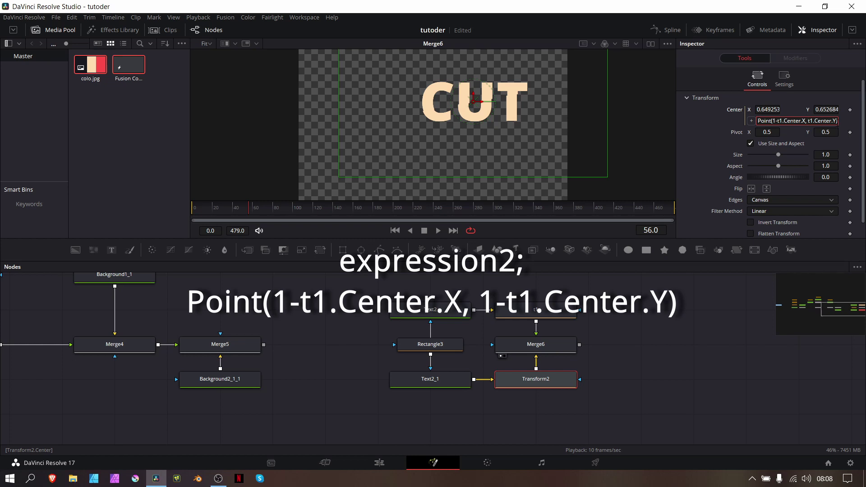
{"action": "type", "text": "1-"}
{"action": "left_click", "coordinate": [686, 308]}
Test the opposite motion by moving t1 to about X 0.686, Y 0.601, and reset its Center to 0.5, 0.5.
{"action": "left_click", "coordinate": [552, 311]}
{"action": "left_click_drag", "start_coordinate": [476, 102], "coordinate": [492, 121]}
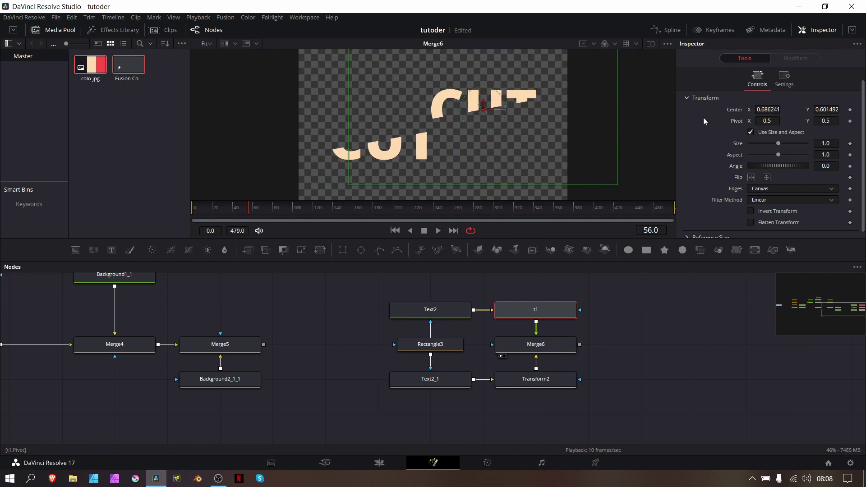
{"action": "double_click", "coordinate": [732, 112]}
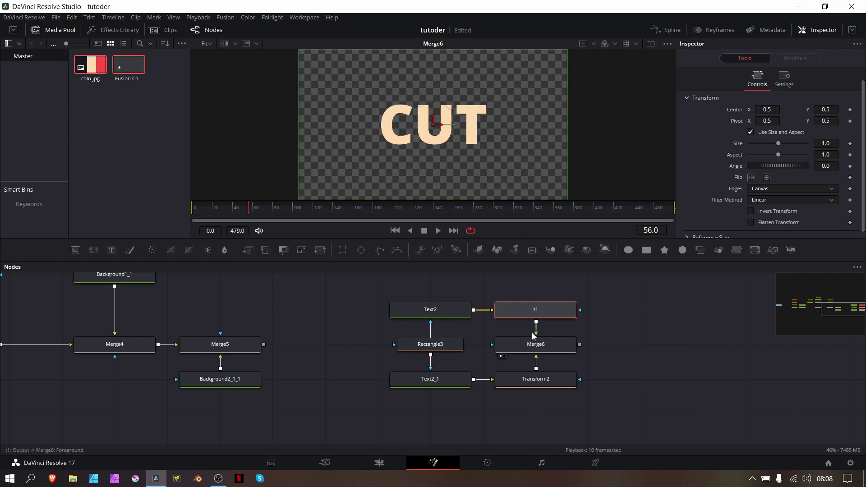
Show Merge5 in the viewer and move the playhead to frame 45, at the end of the red fill.
{"action": "left_click_drag", "start_coordinate": [216, 209], "coordinate": [192, 211]}
{"action": "left_click", "coordinate": [221, 208]}
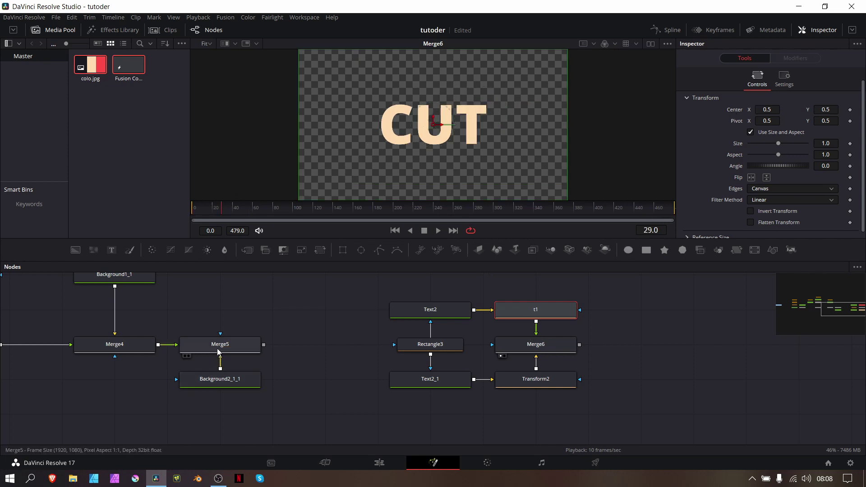
{"action": "left_click_drag", "start_coordinate": [217, 348], "coordinate": [367, 135]}
{"action": "scroll", "coordinate": [128, 283], "scroll_direction": "up", "scroll_amount": 3}
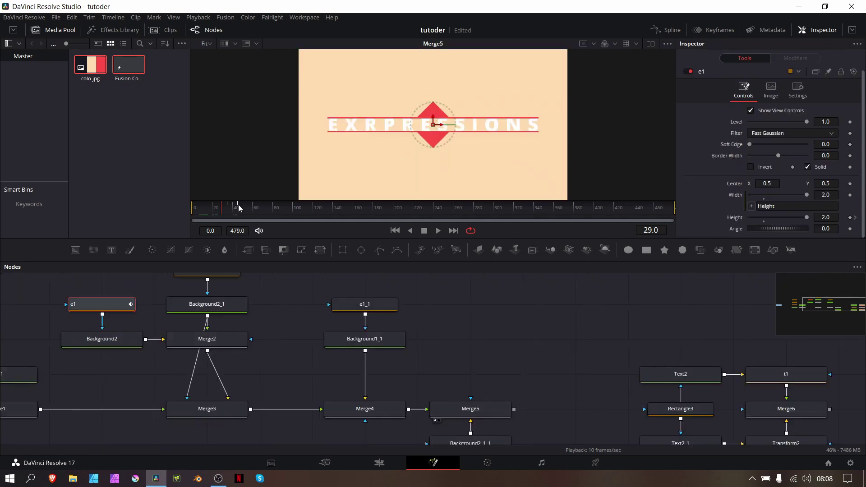
{"action": "left_click", "coordinate": [237, 206]}
{"action": "key", "text": "Right"}
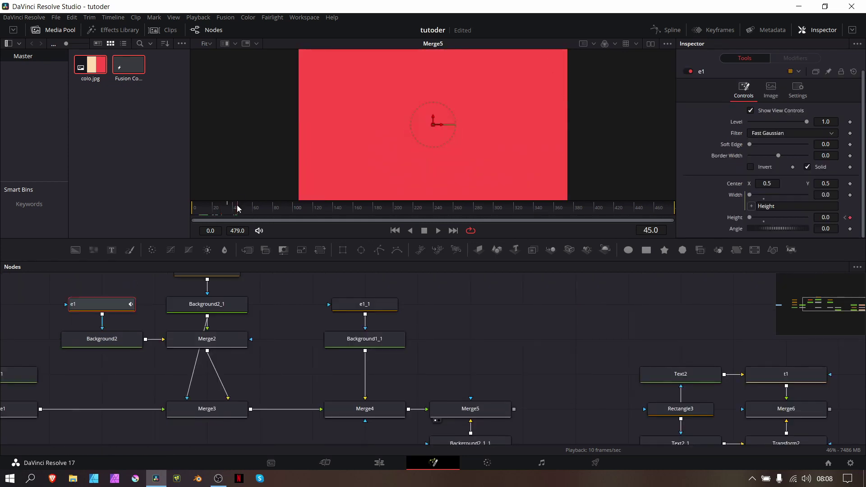
Move the CUT node group up and closer to the main node chain, and merge Merge6's output over Merge5.
{"action": "scroll", "coordinate": [788, 392], "scroll_direction": "right", "scroll_amount": 4}
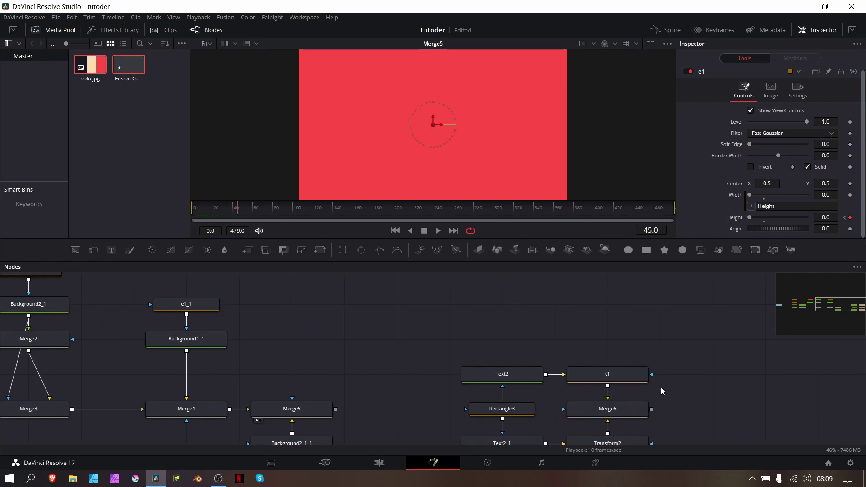
{"action": "left_click", "coordinate": [639, 384]}
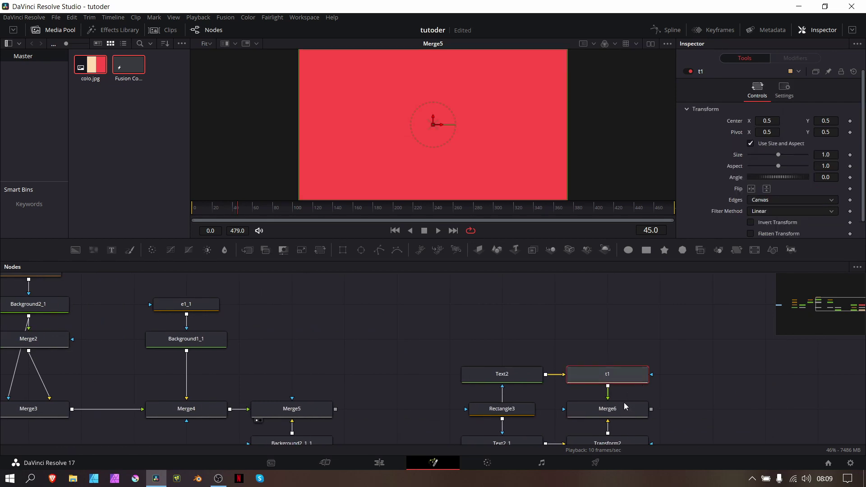
{"action": "scroll", "coordinate": [617, 408], "scroll_direction": "down", "scroll_amount": 3}
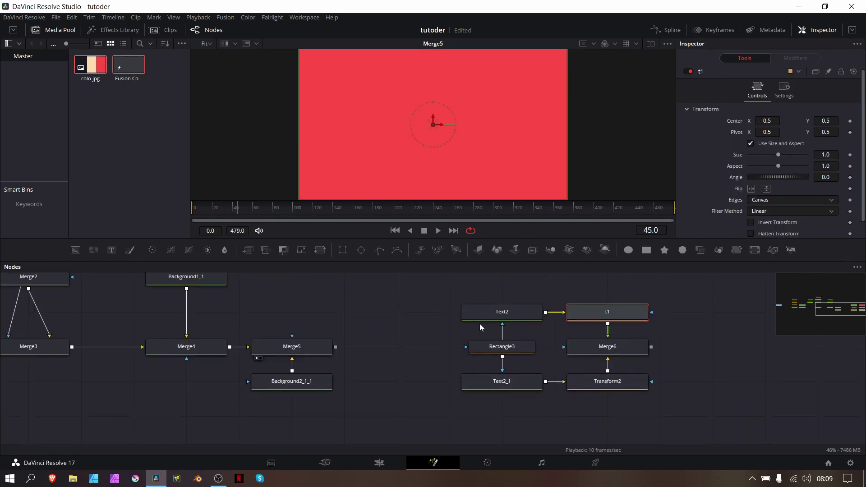
{"action": "left_click_drag", "start_coordinate": [423, 292], "coordinate": [616, 407]}
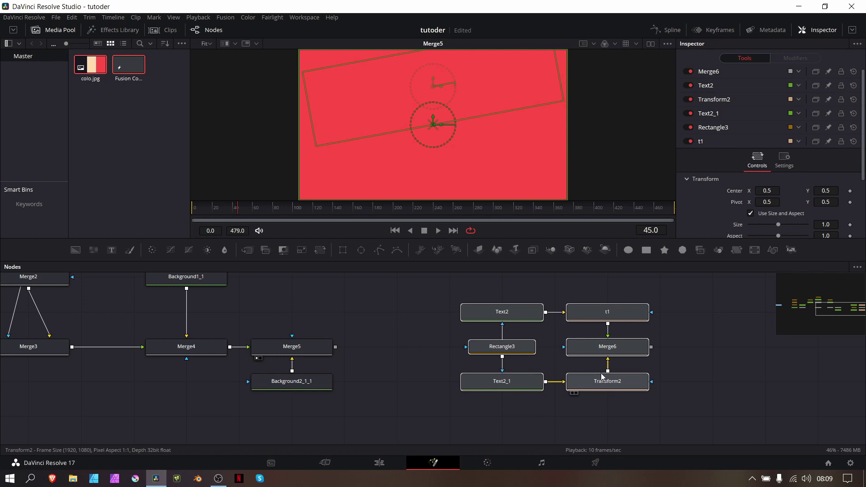
{"action": "scroll", "coordinate": [604, 378], "scroll_direction": "down", "scroll_amount": 2}
{"action": "left_click", "coordinate": [545, 315]}
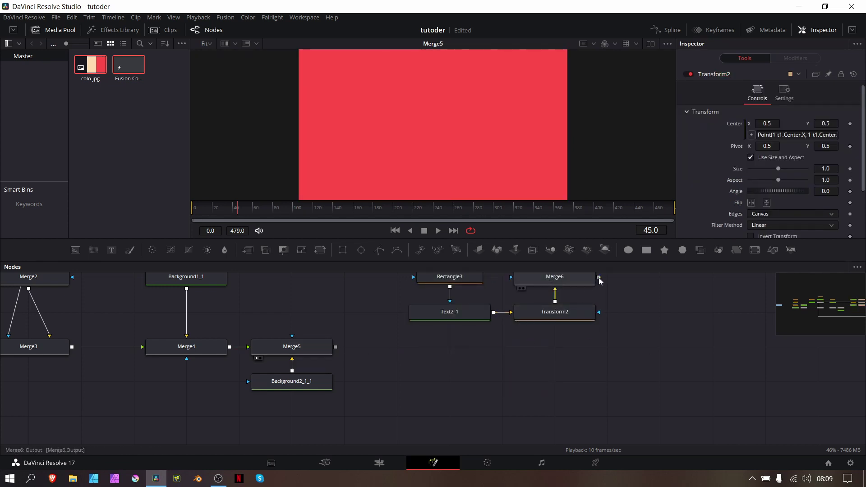
{"action": "left_click_drag", "start_coordinate": [599, 277], "coordinate": [336, 347]}
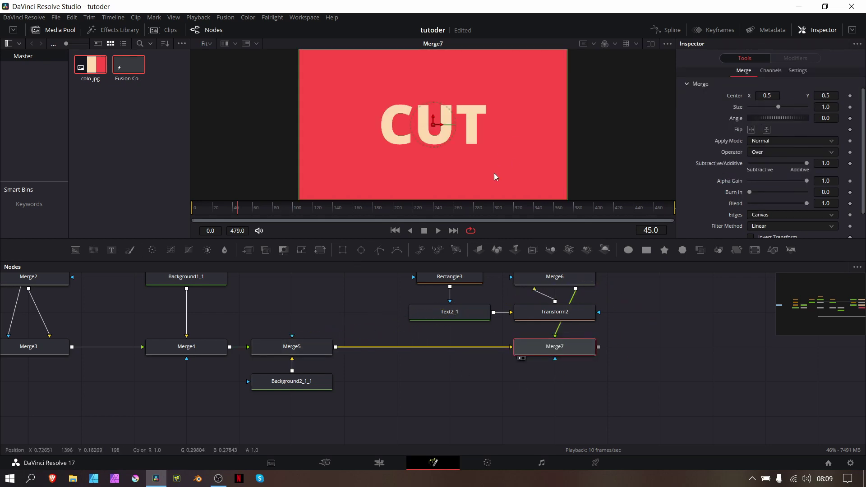
Move t1 horizontally out of the frame to a center X of about -0.279 and keyframe its Center at frame 45.
{"action": "scroll", "coordinate": [536, 331], "scroll_direction": "up", "scroll_amount": 1}
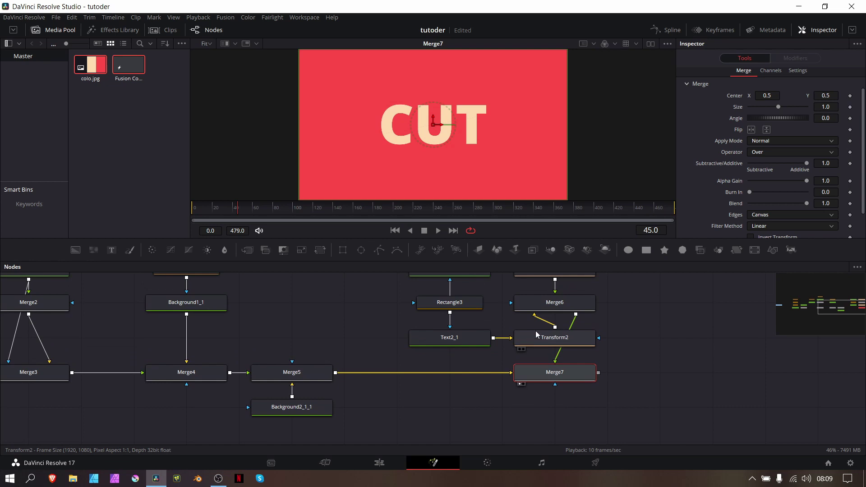
{"action": "scroll", "coordinate": [536, 334], "scroll_direction": "up", "scroll_amount": 1}
{"action": "left_click", "coordinate": [541, 296]}
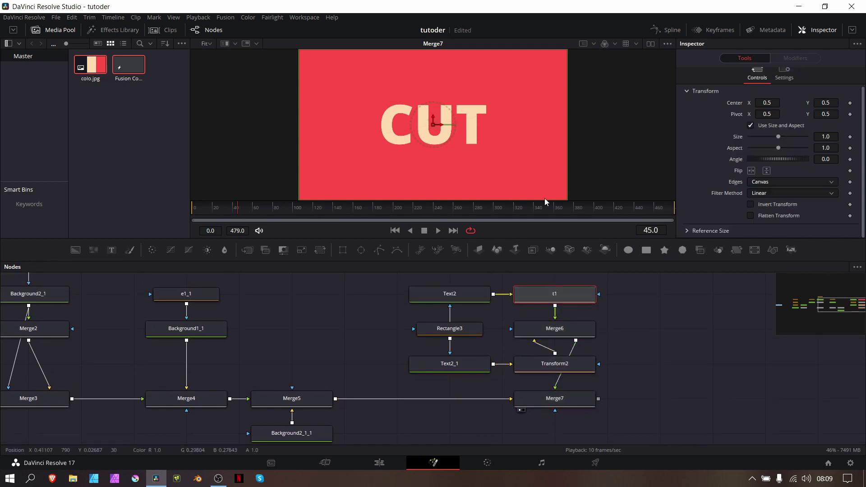
{"action": "left_click_drag", "start_coordinate": [441, 126], "coordinate": [224, 124]}
{"action": "left_click", "coordinate": [850, 103]}
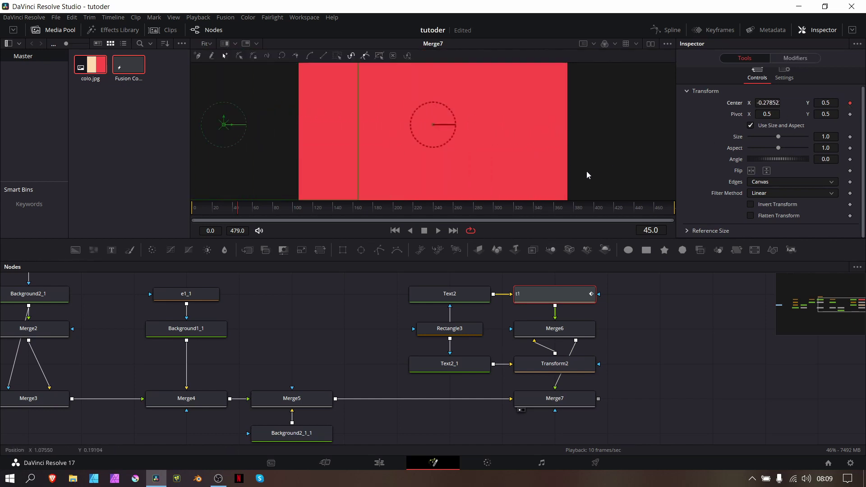
Advance the playhead about nine frames and set t1's Center X to 0.5 to bring the CUT halves together.
{"action": "key", "text": "Right"}
{"action": "key", "text": "Right"}
{"action": "key", "text": "Right"}
{"action": "key", "text": "Right"}
{"action": "key", "text": "Right"}
{"action": "key", "text": "Right"}
{"action": "key", "text": "Right"}
{"action": "key", "text": "Right"}
{"action": "key", "text": "Right"}
{"action": "left_click", "coordinate": [771, 103]}
{"action": "type", "text": "0.5"}
{"action": "key", "text": "Tab"}
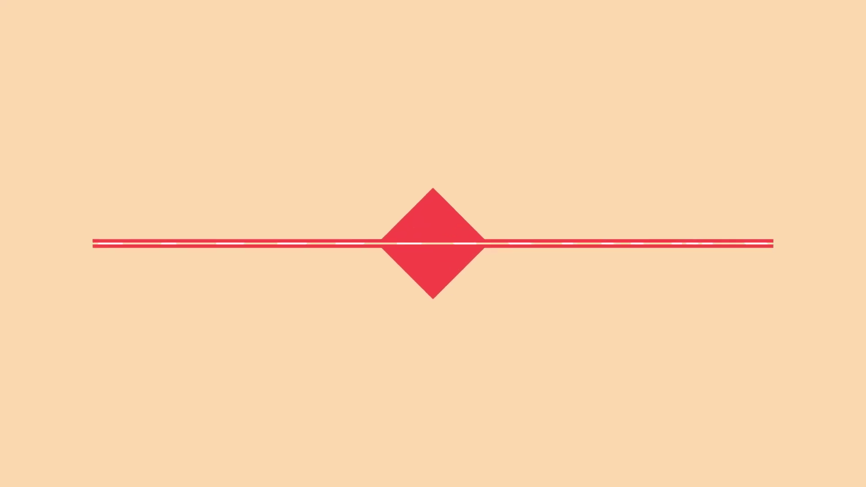